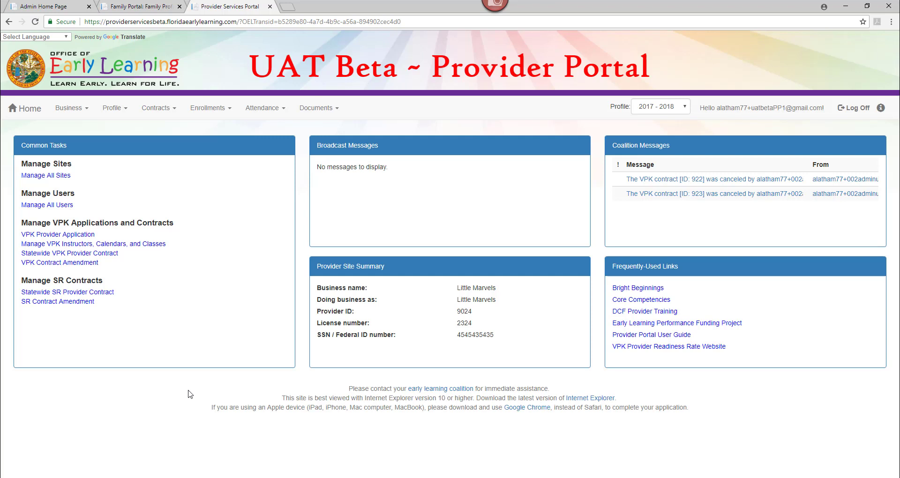
Open the page for requesting or changing VPK enrollments
{"action": "left_click", "coordinate": [209, 113]}
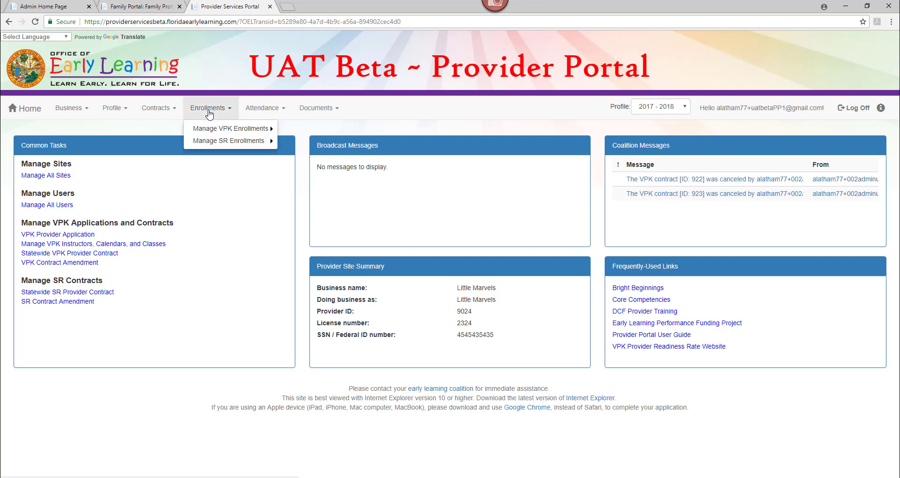
{"action": "mouse_move", "coordinate": [213, 132]}
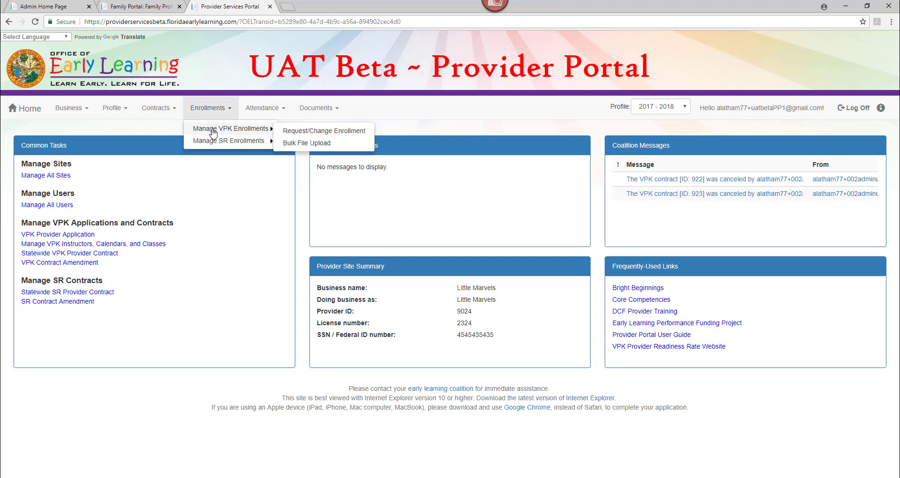
{"action": "left_click", "coordinate": [284, 133]}
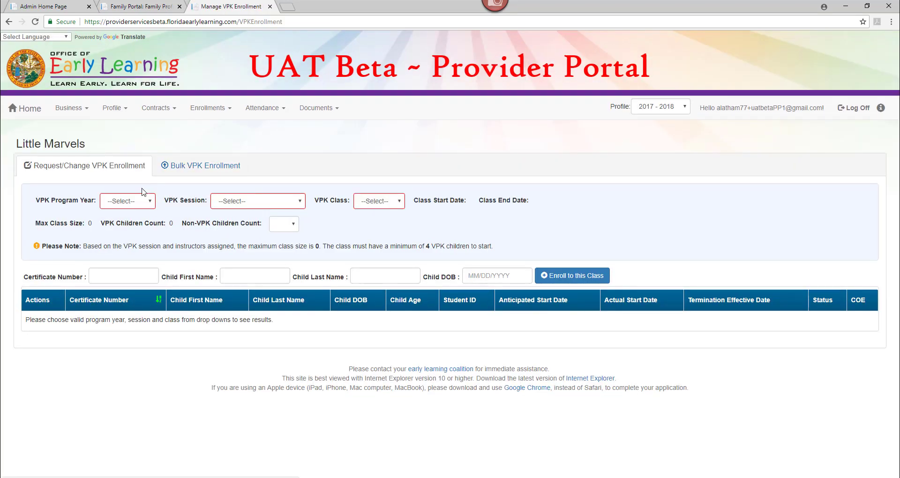
Display the enrollment records for program year 2018-2019, session School-year (540 hours) and class AF18 - X-Men
{"action": "left_click", "coordinate": [135, 205]}
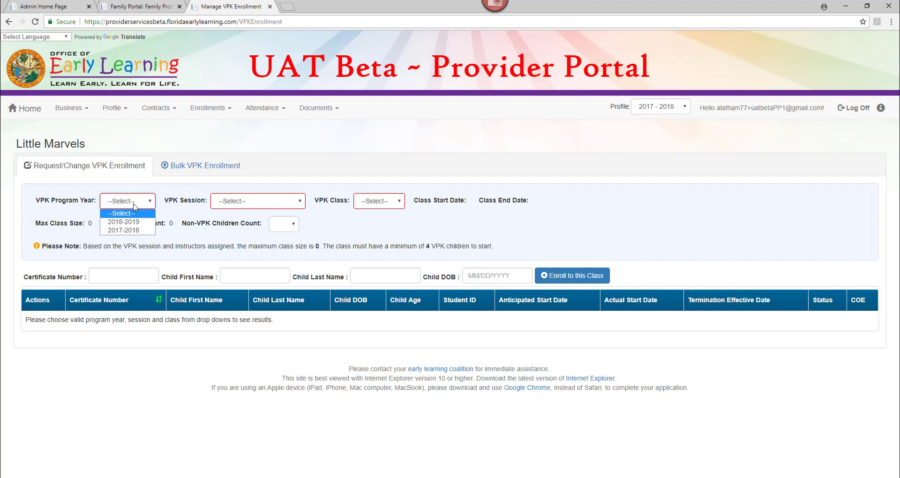
{"action": "left_click", "coordinate": [133, 223]}
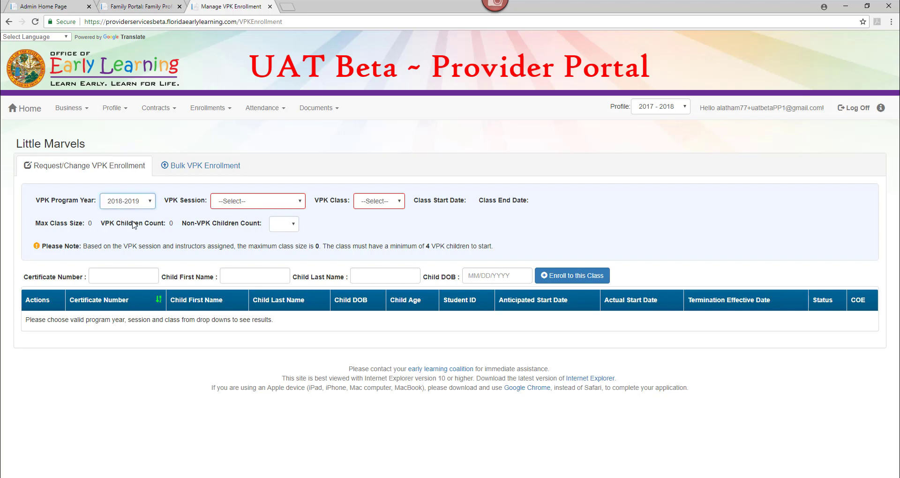
{"action": "left_click", "coordinate": [230, 203]}
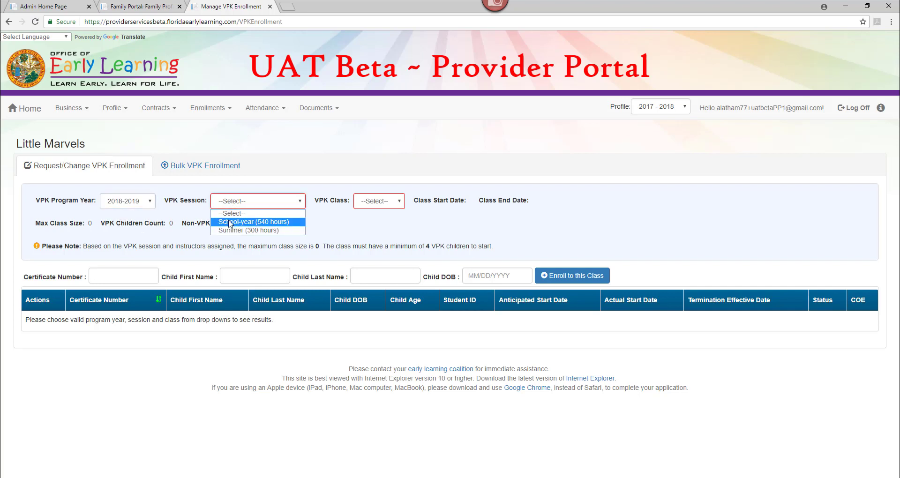
{"action": "left_click", "coordinate": [230, 222]}
{"action": "left_click", "coordinate": [387, 207]}
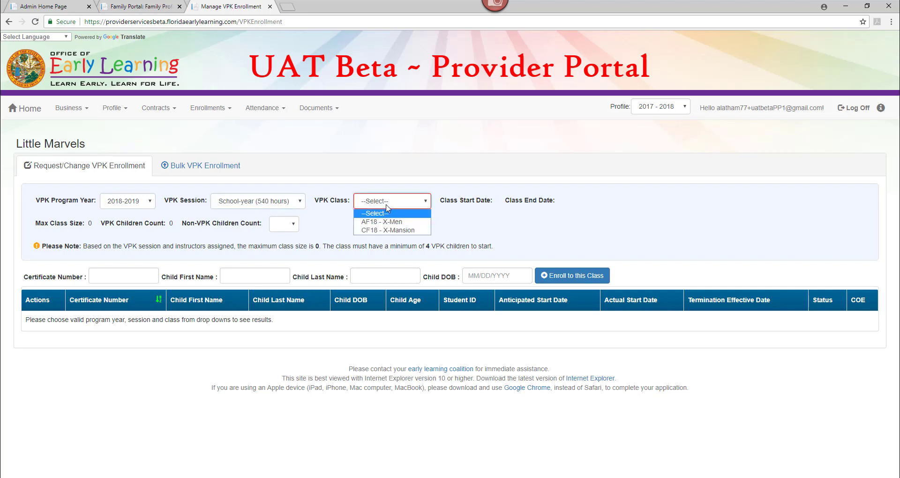
{"action": "left_click", "coordinate": [415, 223]}
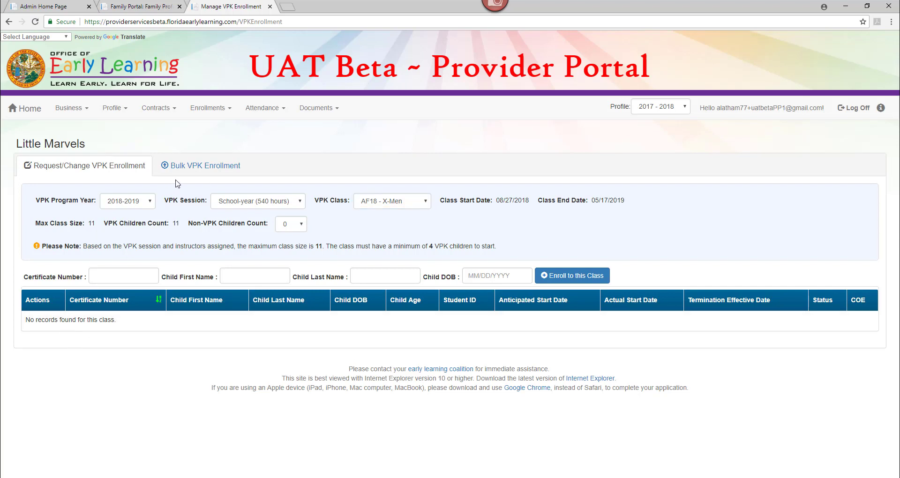
Download the CSV file template for bulk VPK enrollment and open it in Excel
{"action": "left_click", "coordinate": [190, 174]}
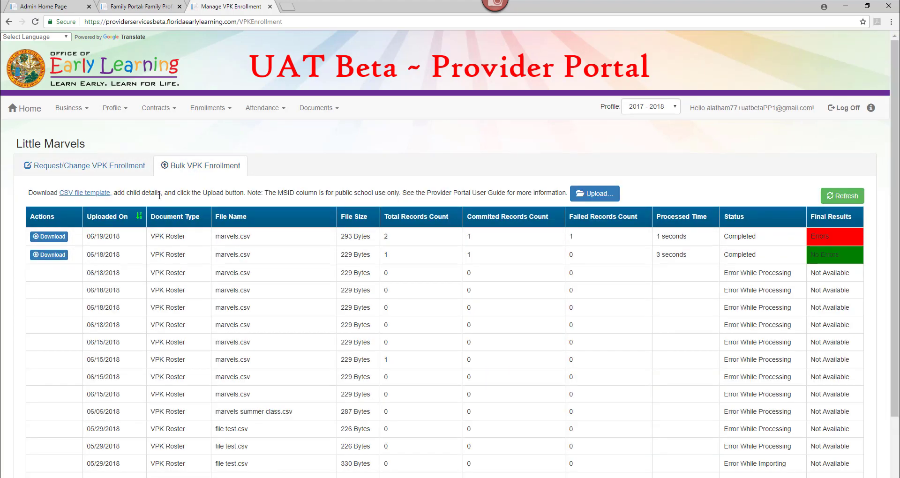
{"action": "left_click", "coordinate": [92, 199]}
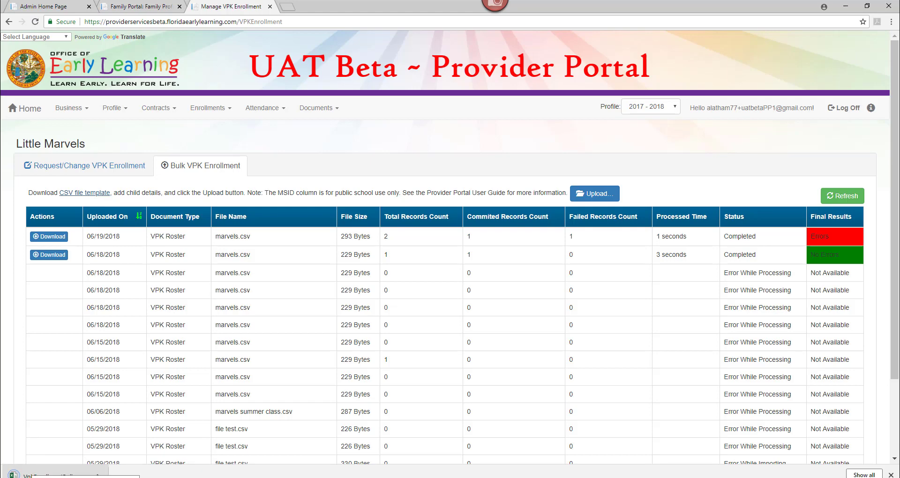
{"action": "left_click", "coordinate": [33, 474]}
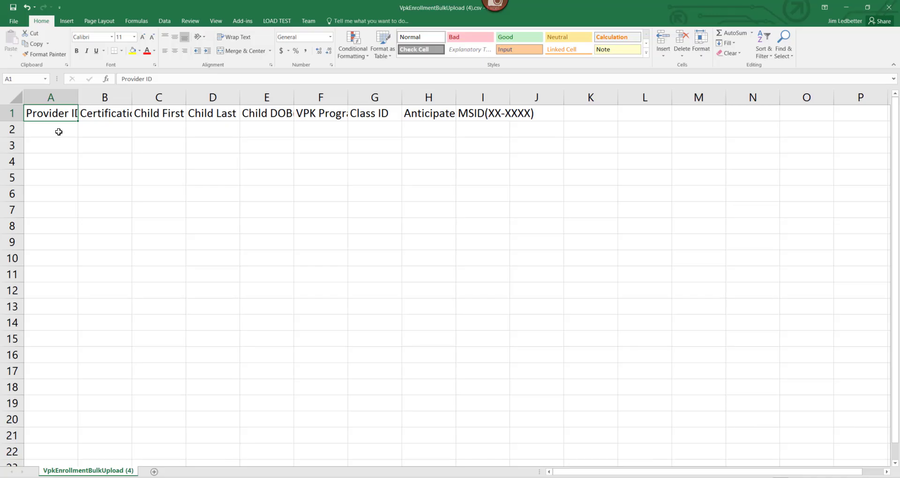
Look up the provider ID in the Provider Site Summary on the portal's home page and enter it in cell A2 of the template
{"action": "left_click", "coordinate": [59, 131]}
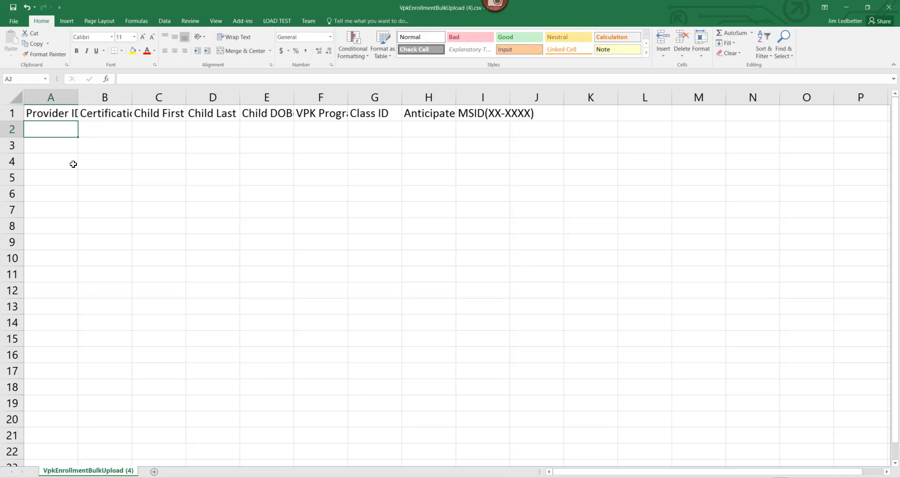
{"action": "left_click", "coordinate": [846, 8]}
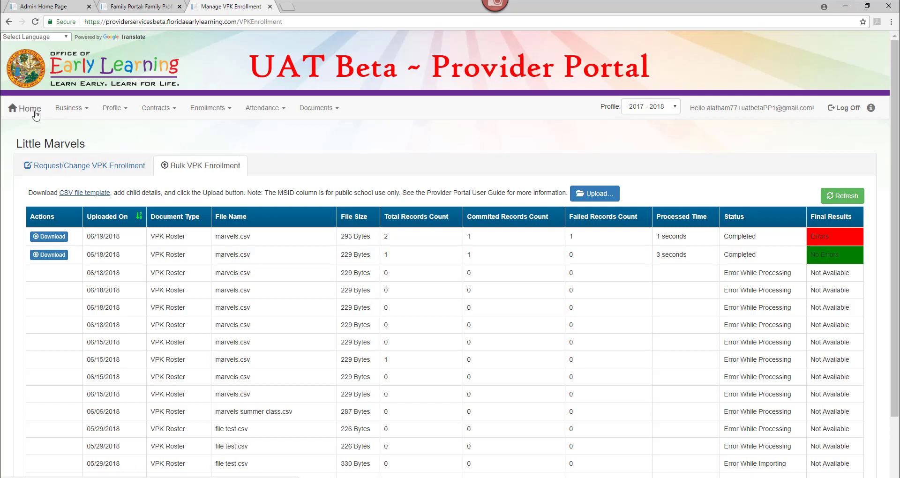
{"action": "left_click", "coordinate": [35, 112]}
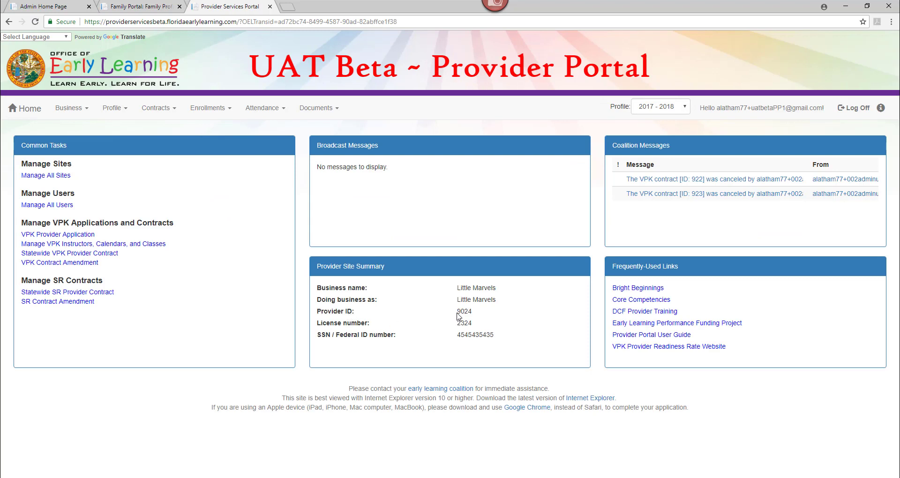
{"action": "left_click_drag", "start_coordinate": [457, 311], "coordinate": [473, 312]}
{"action": "key", "text": "alt+Tab"}
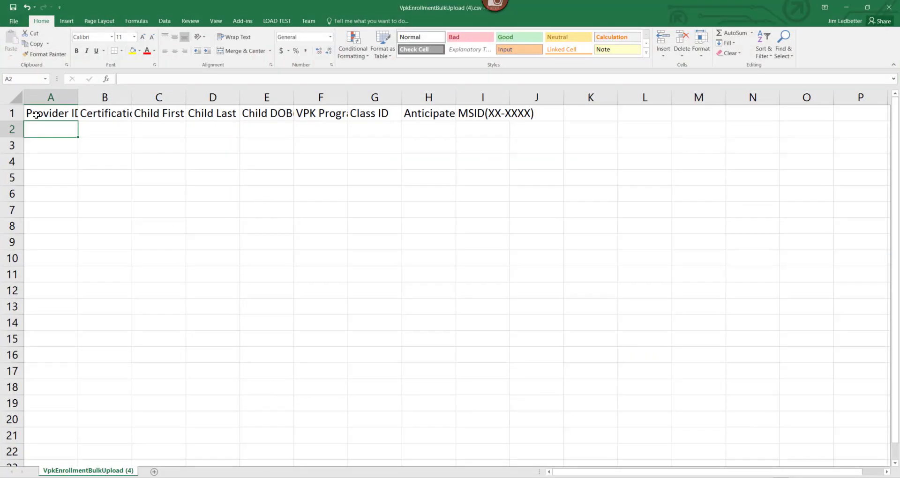
{"action": "type", "text": "9024"}
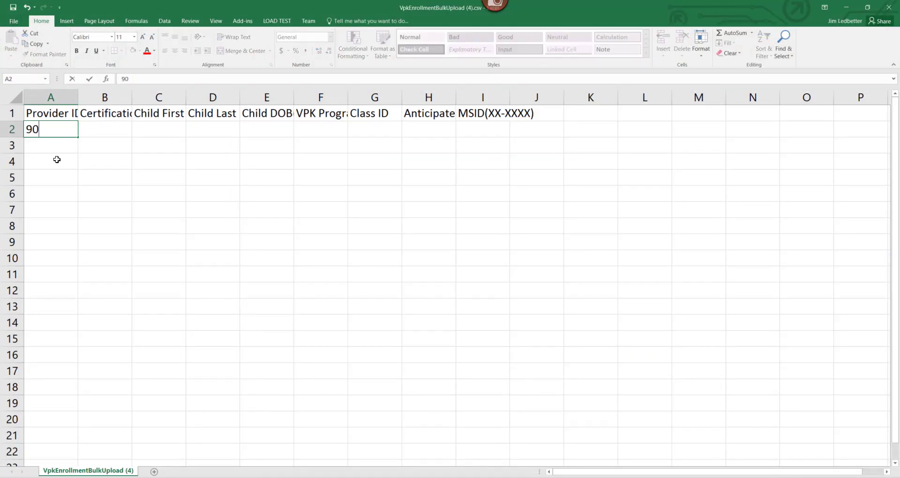
{"action": "left_click", "coordinate": [113, 116]}
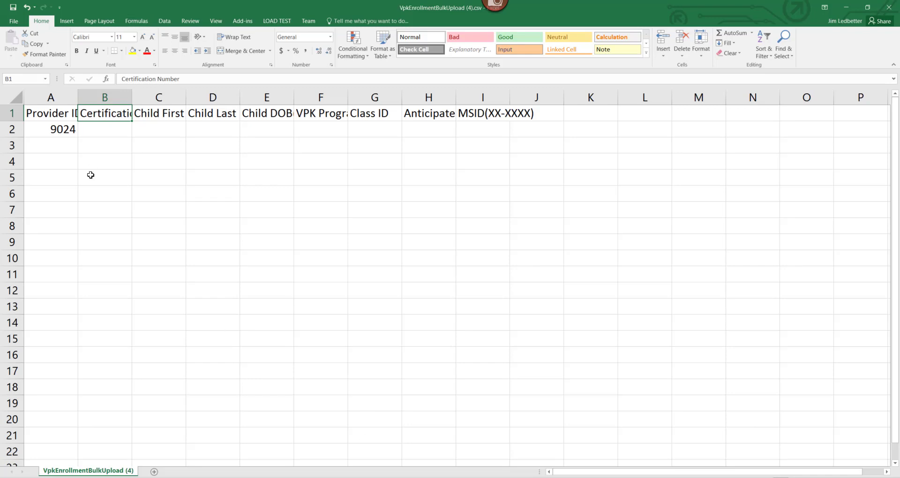
{"action": "left_click", "coordinate": [63, 131]}
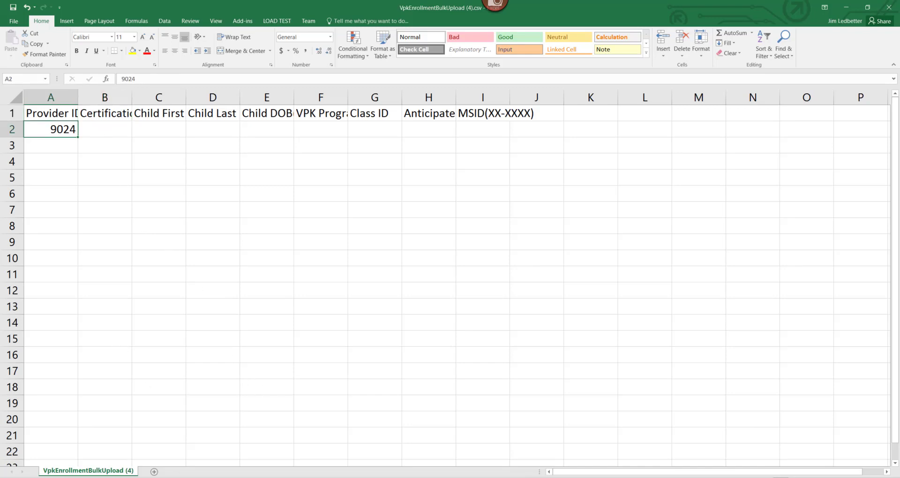
Switch to the Family Portal in Chrome, download the first listed child's eligibility certificate and open the PDF enlarged for reading
{"action": "key", "text": "alt+Tab"}
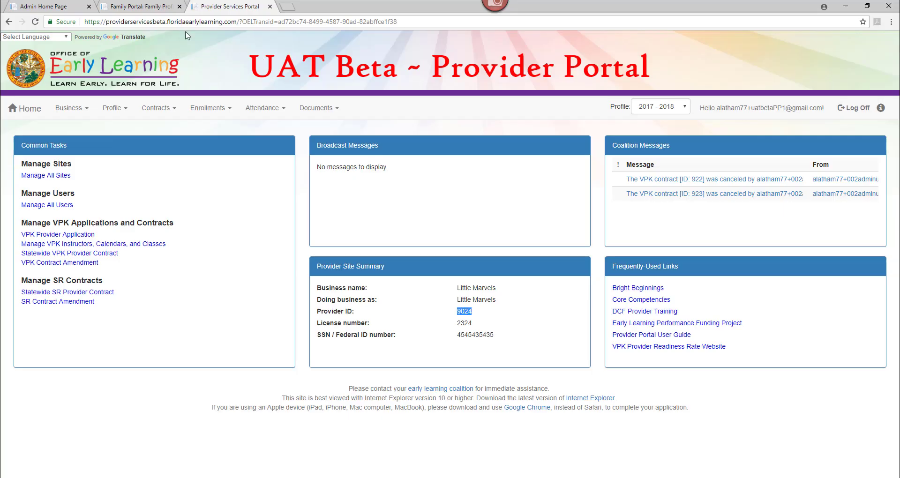
{"action": "left_click", "coordinate": [157, 6]}
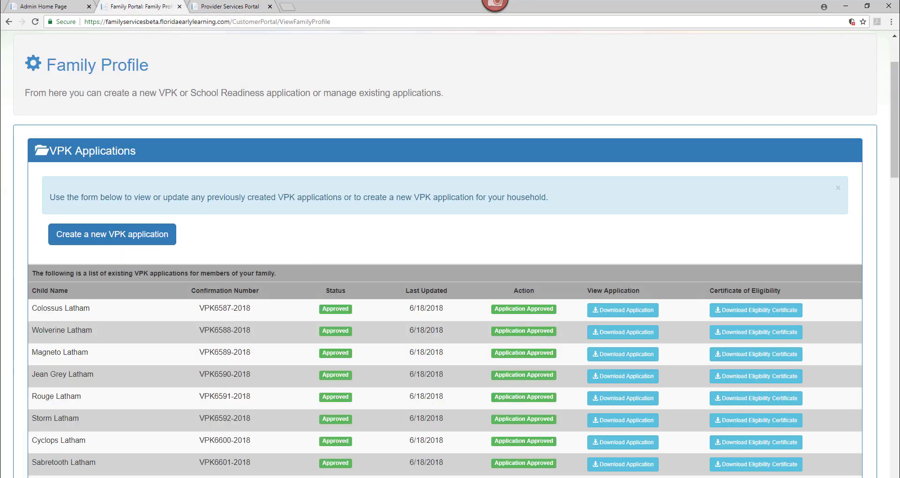
{"action": "left_click", "coordinate": [751, 314]}
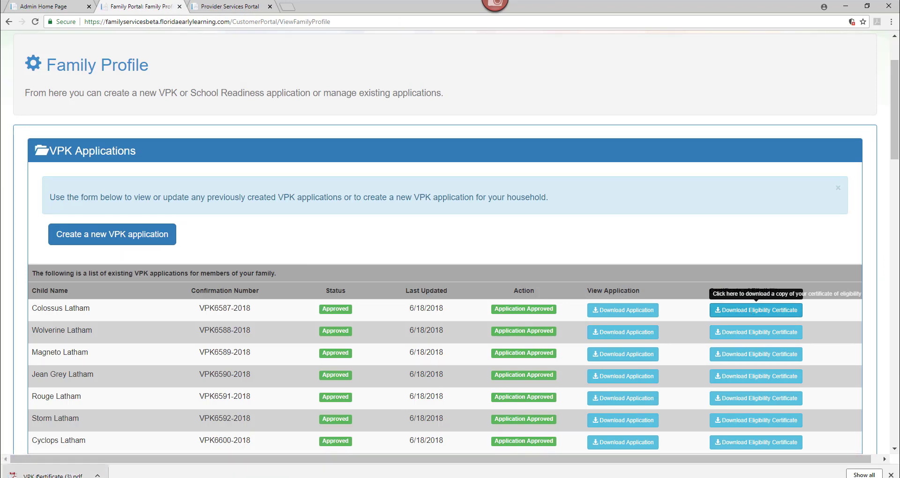
{"action": "left_click", "coordinate": [39, 475]}
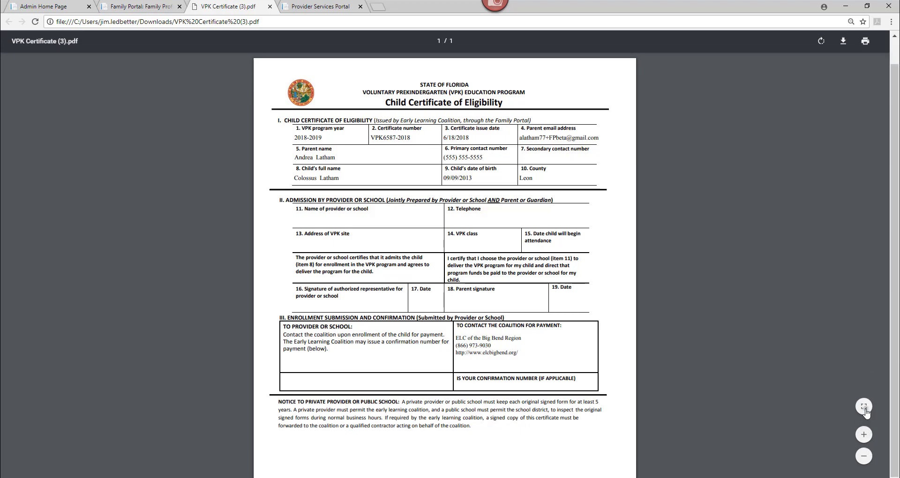
{"action": "left_click", "coordinate": [866, 412]}
{"action": "left_click", "coordinate": [865, 408]}
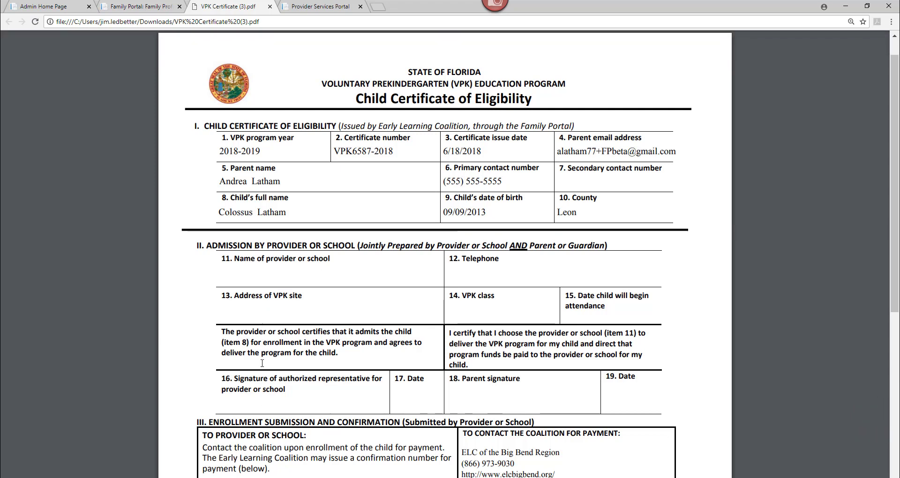
Copy the certificate number from the eligibility certificate into cell B2 of the bulk upload spreadsheet in Excel
{"action": "left_click", "coordinate": [264, 474]}
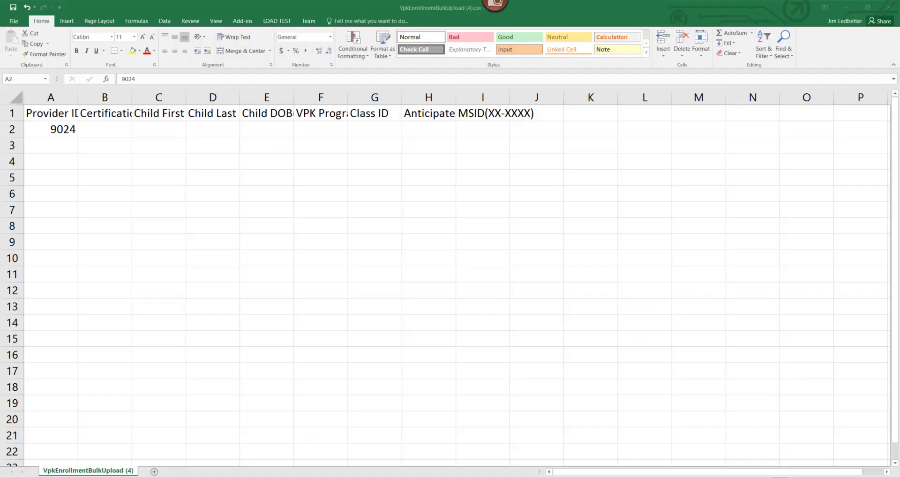
{"action": "left_click", "coordinate": [106, 130]}
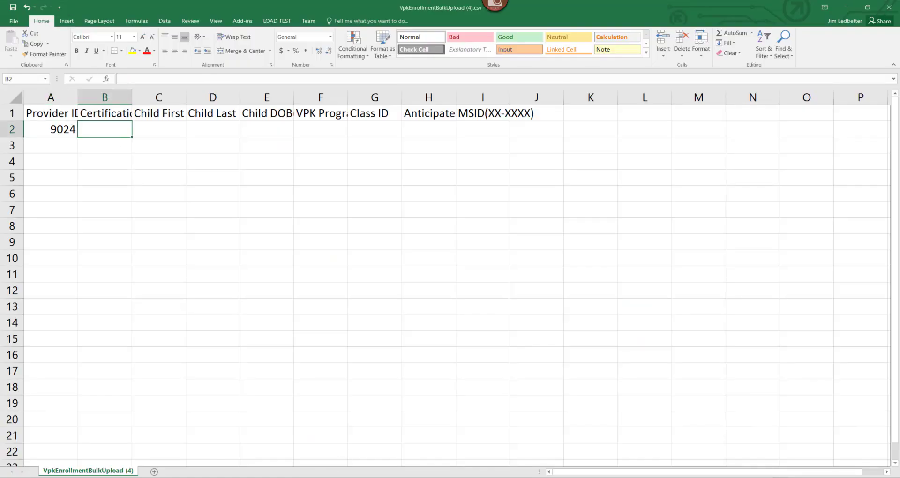
{"action": "left_click", "coordinate": [218, 476]}
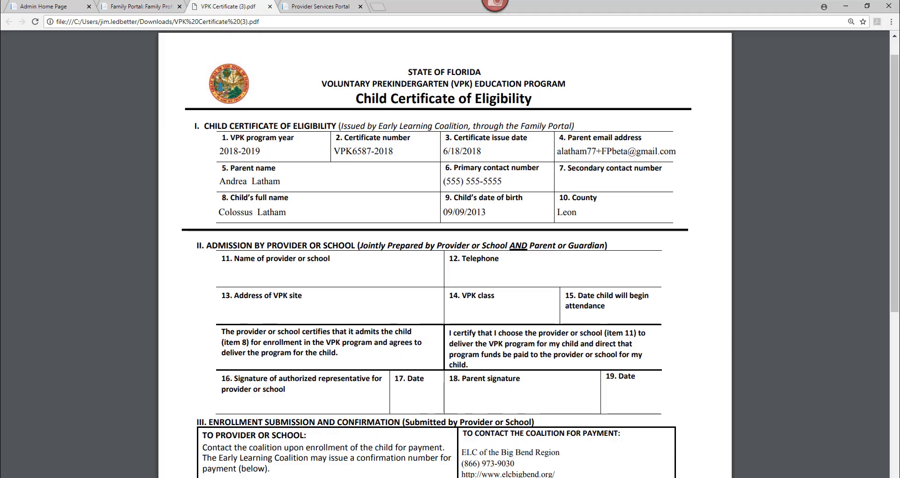
{"action": "left_click_drag", "start_coordinate": [397, 153], "coordinate": [338, 152]}
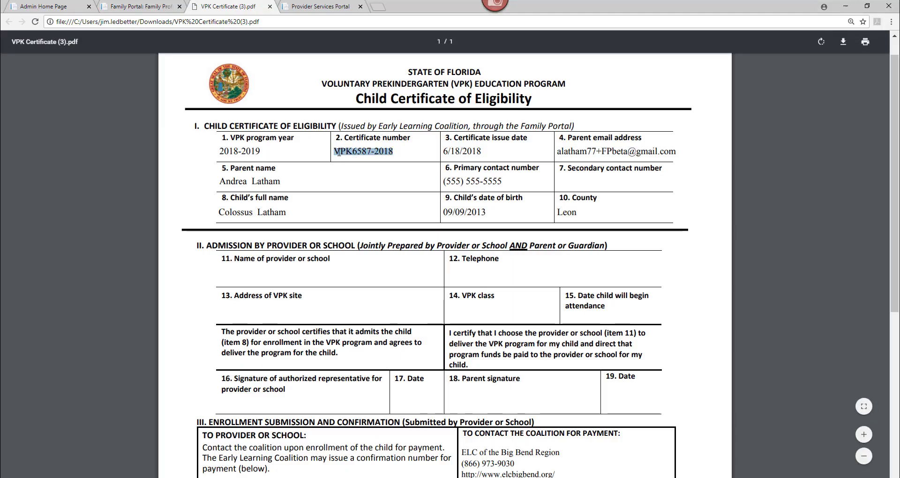
{"action": "right_click", "coordinate": [338, 152]}
{"action": "left_click", "coordinate": [355, 163]}
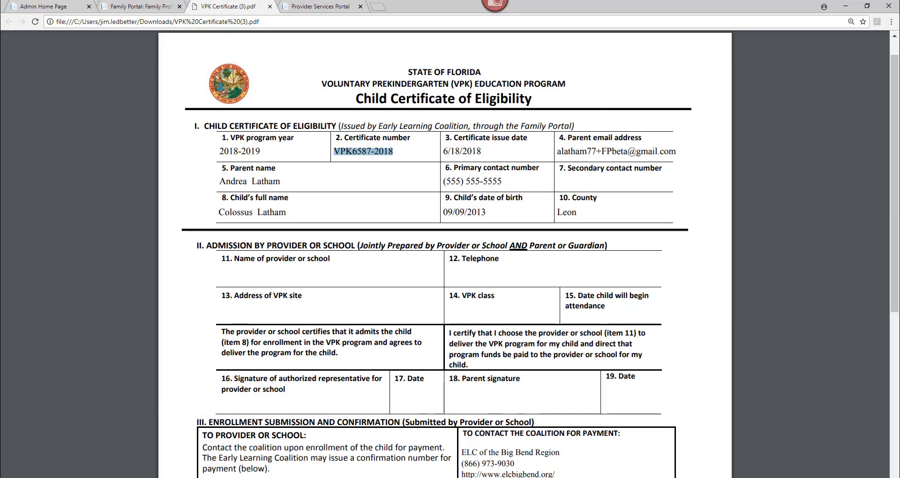
{"action": "left_click", "coordinate": [264, 461]}
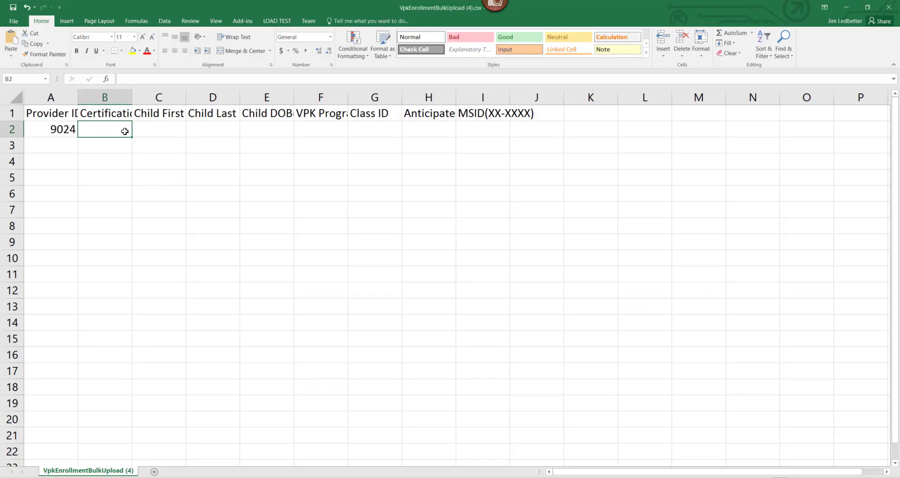
{"action": "key", "text": "ctrl+v"}
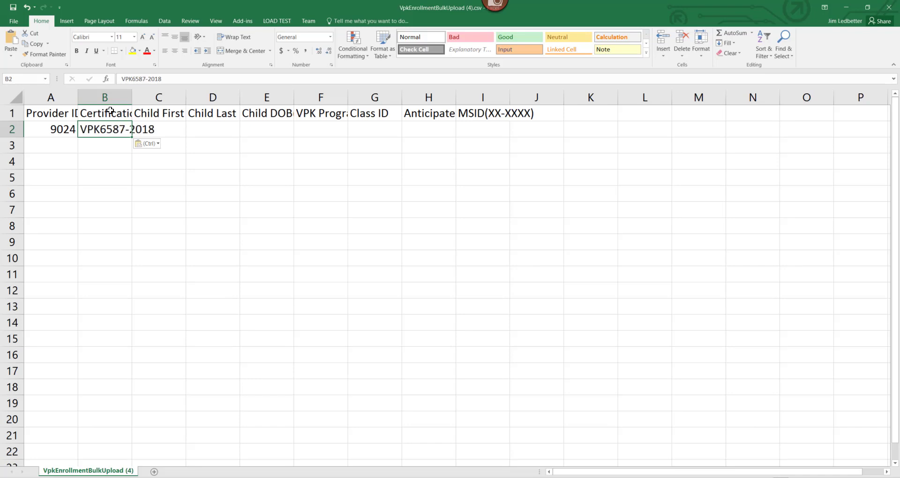
Autofit the width of all columns in the bulk upload spreadsheet to their contents
{"action": "left_click", "coordinate": [17, 98]}
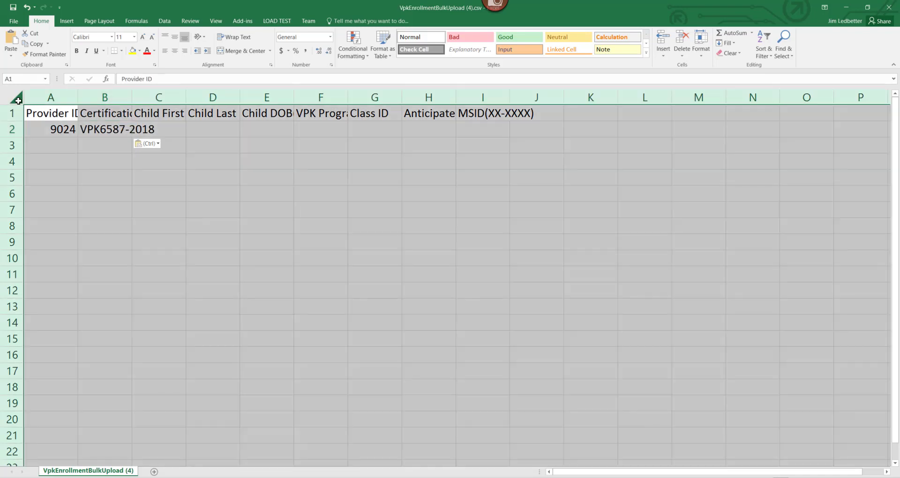
{"action": "double_click", "coordinate": [78, 98]}
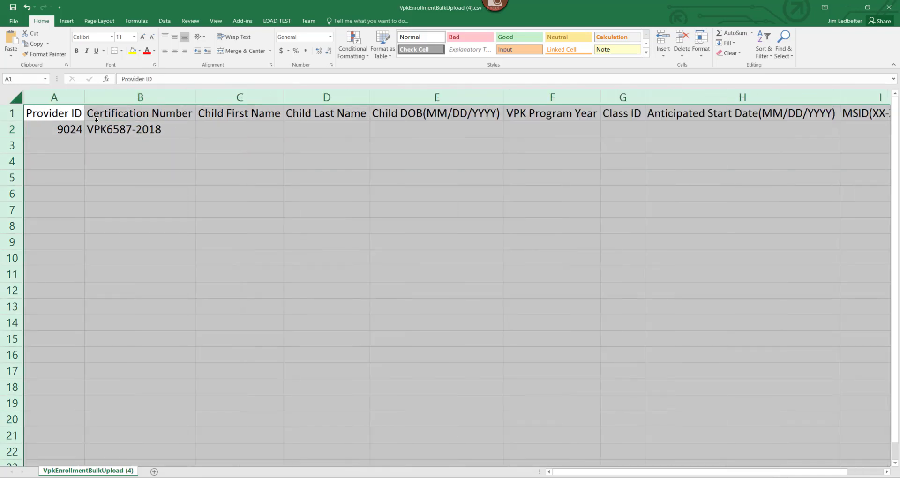
Copy the child's first name from the eligibility certificate into cell C2 and enter the child's last name in cell D2
{"action": "key", "text": "Down"}
{"action": "key", "text": "Right"}
{"action": "key", "text": "Right"}
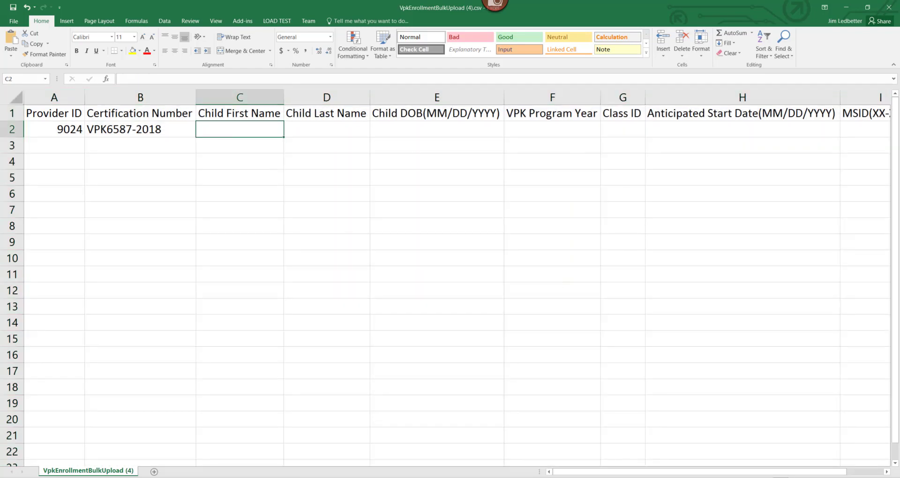
{"action": "key", "text": "alt+Tab"}
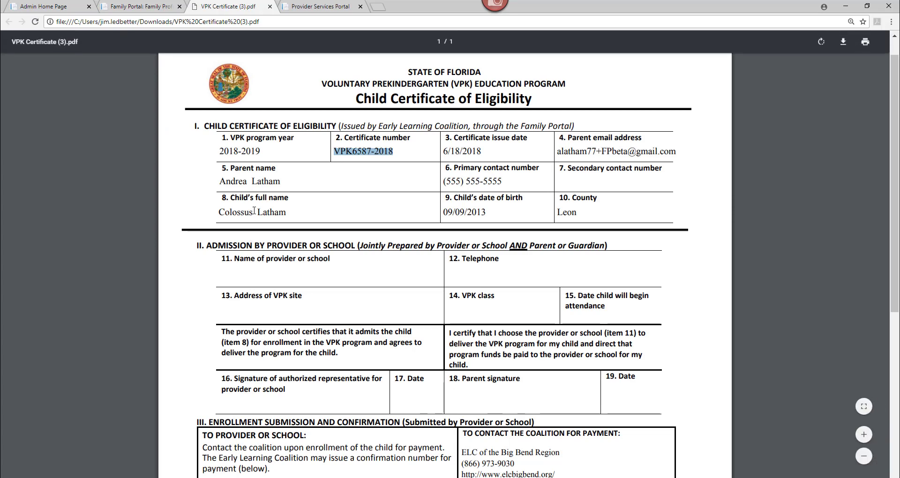
{"action": "left_click_drag", "start_coordinate": [253, 214], "coordinate": [223, 213]}
{"action": "right_click", "coordinate": [223, 212]}
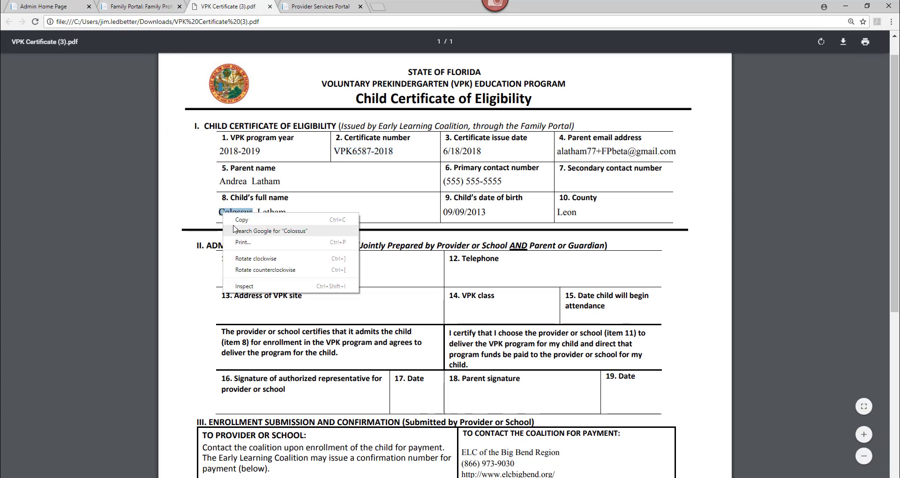
{"action": "left_click", "coordinate": [237, 217]}
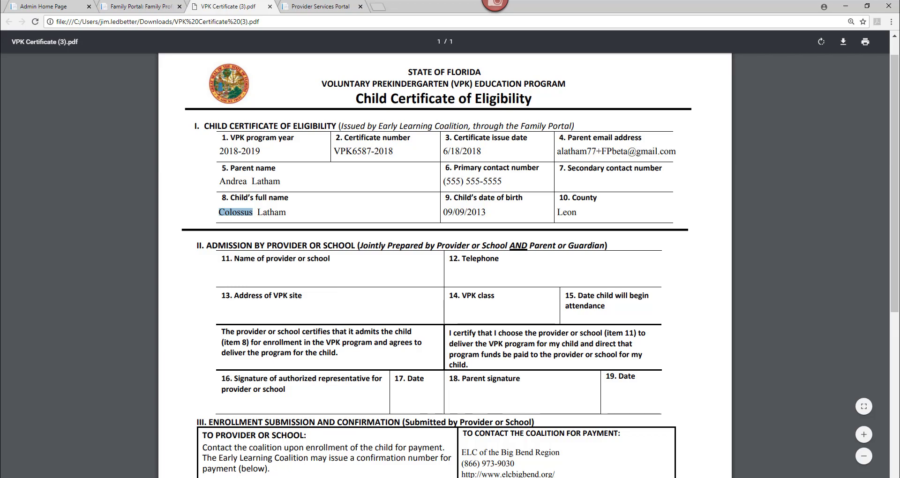
{"action": "key", "text": "alt+Tab"}
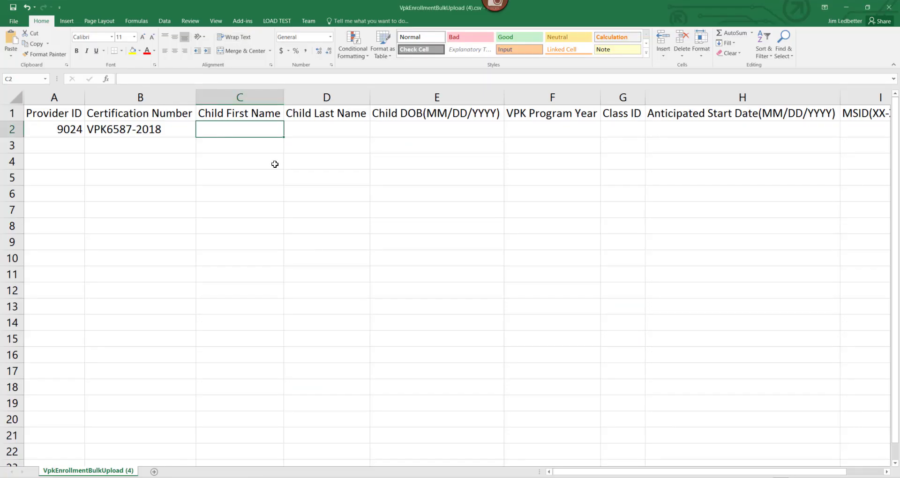
{"action": "key", "text": "ctrl+v"}
{"action": "left_click", "coordinate": [319, 125]}
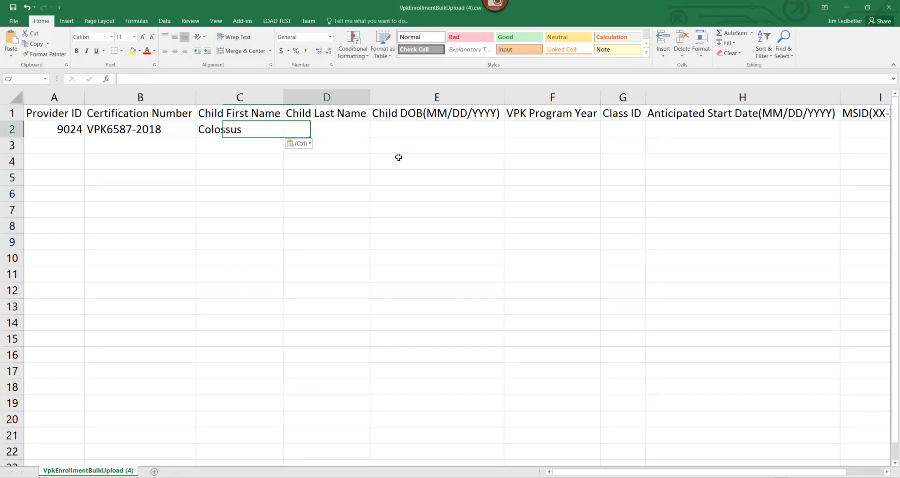
{"action": "type", "text": "Latham"}
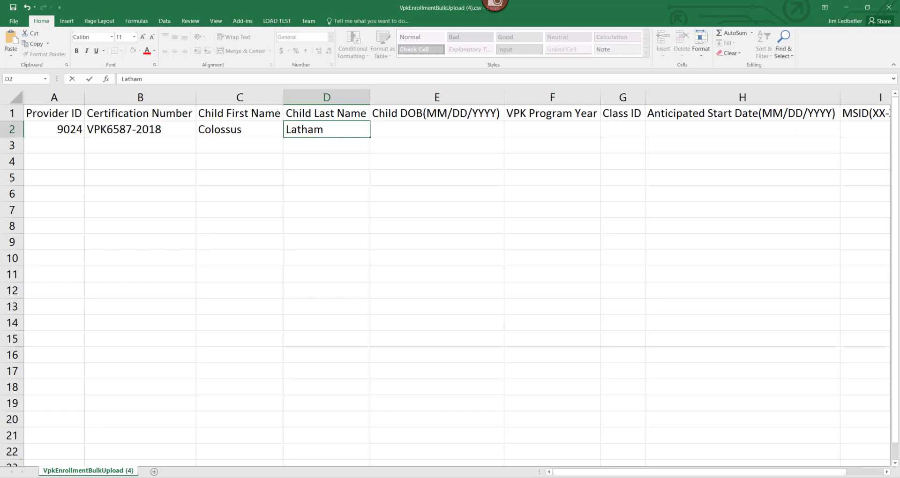
Copy the child's date of birth from the eligibility certificate in Chrome into cell E2 of the Excel spreadsheet
{"action": "key", "text": "alt+Tab"}
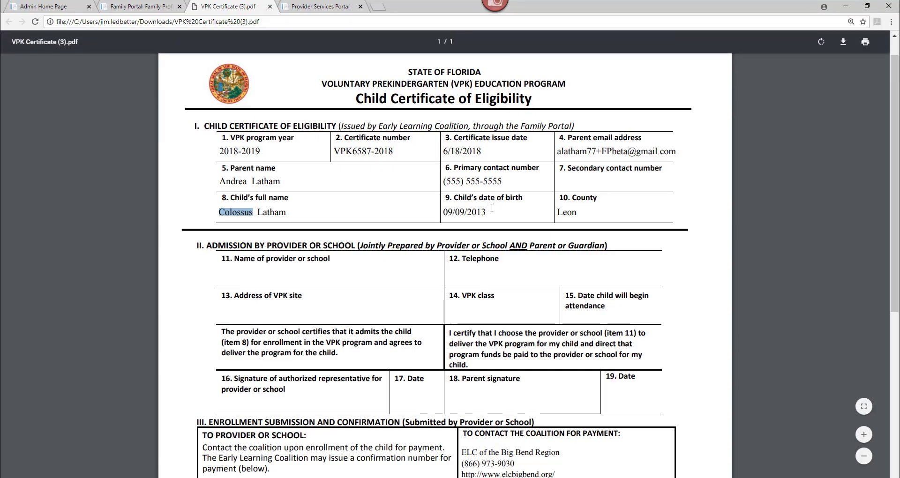
{"action": "left_click_drag", "start_coordinate": [486, 212], "coordinate": [443, 212]}
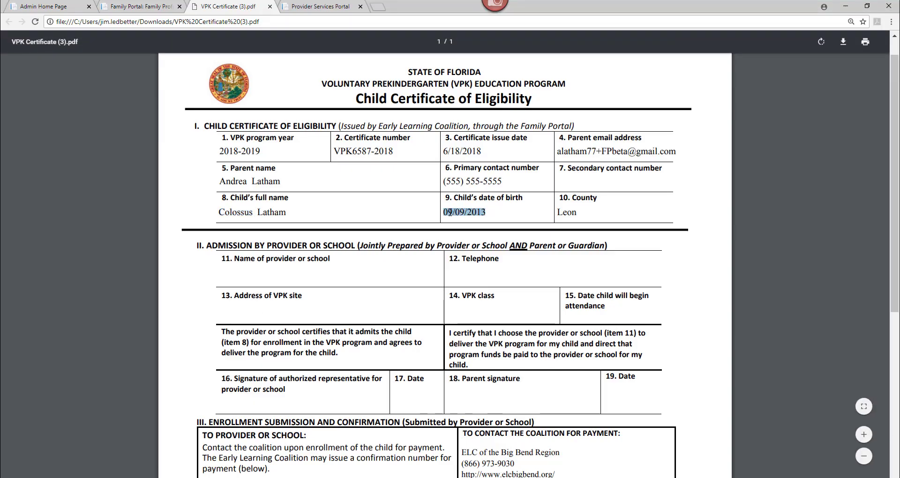
{"action": "right_click", "coordinate": [450, 212]}
{"action": "left_click", "coordinate": [467, 224]}
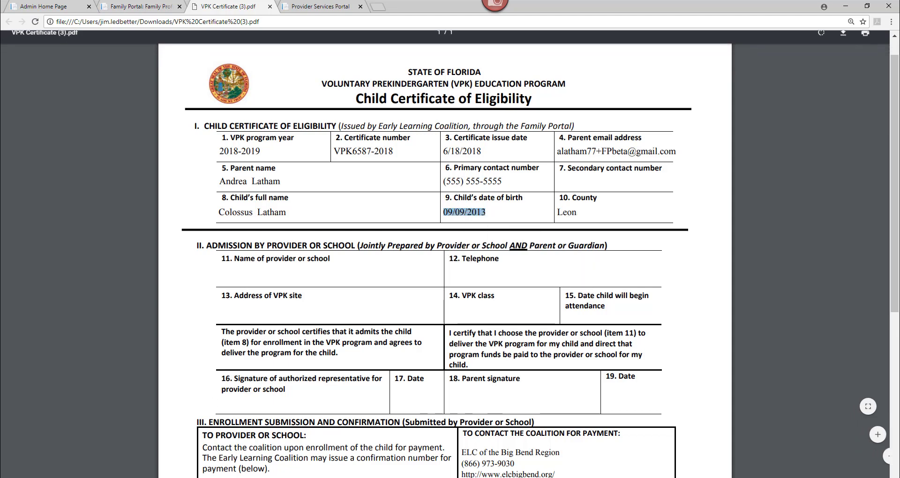
{"action": "key", "text": "alt+Tab"}
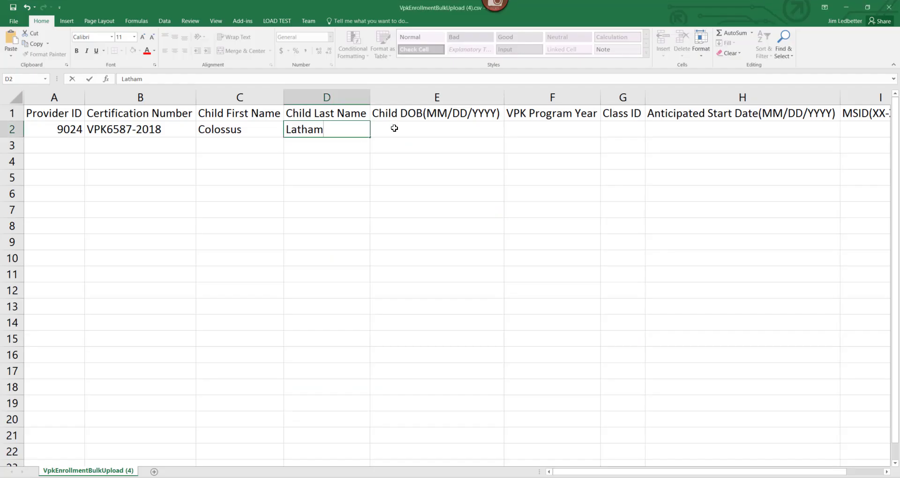
{"action": "left_click", "coordinate": [392, 125]}
{"action": "key", "text": "ctrl+v"}
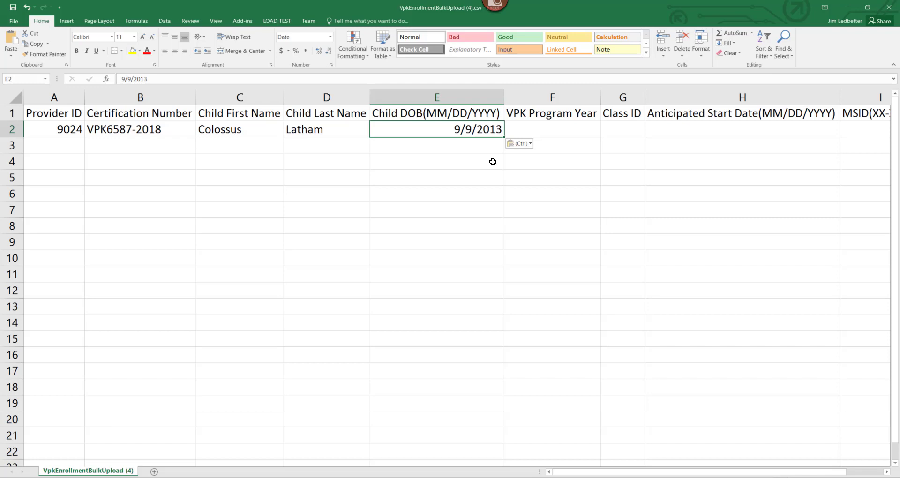
Check the VPK program year on the eligibility certificate and enter its starting year, 2018, in cell F2
{"action": "key", "text": "Tab"}
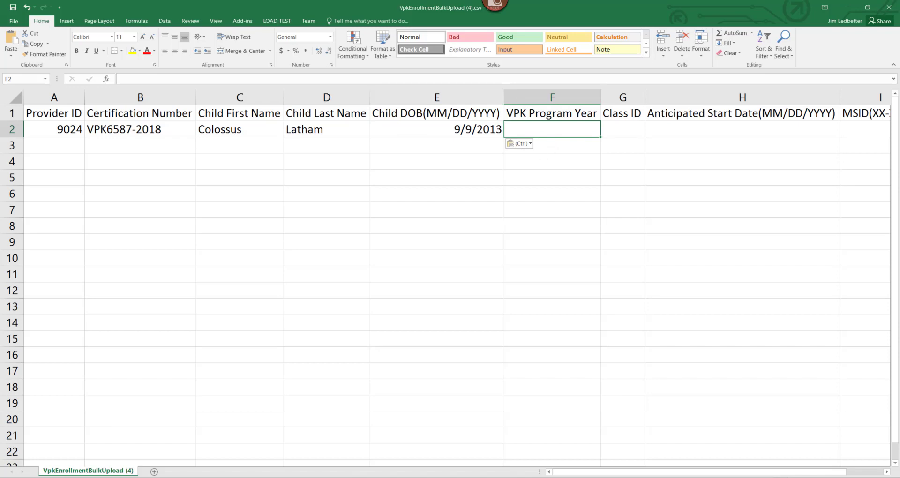
{"action": "key", "text": "alt+Tab"}
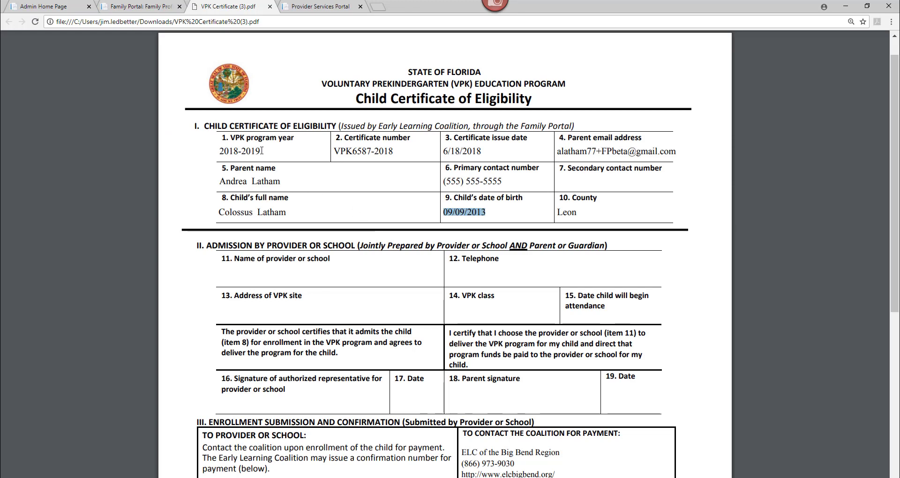
{"action": "left_click_drag", "start_coordinate": [261, 150], "coordinate": [216, 151]}
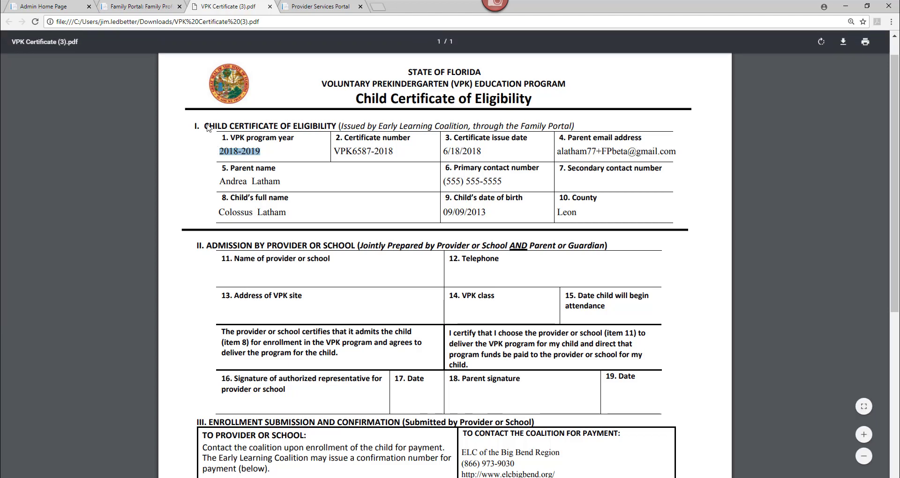
{"action": "key", "text": "alt+Tab"}
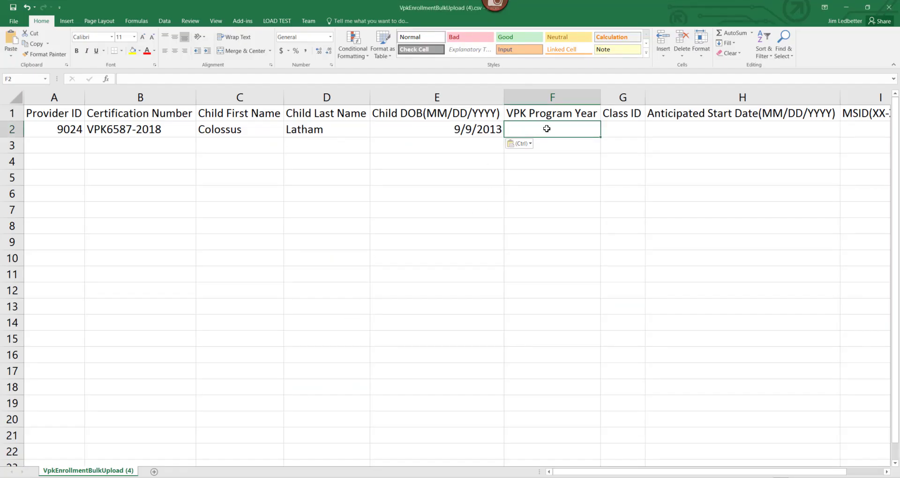
{"action": "type", "text": "2018"}
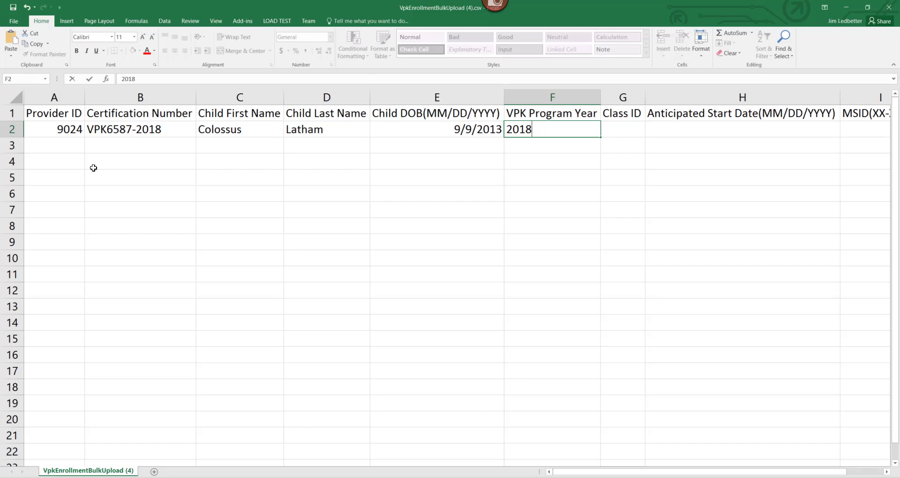
{"action": "left_click", "coordinate": [155, 140]}
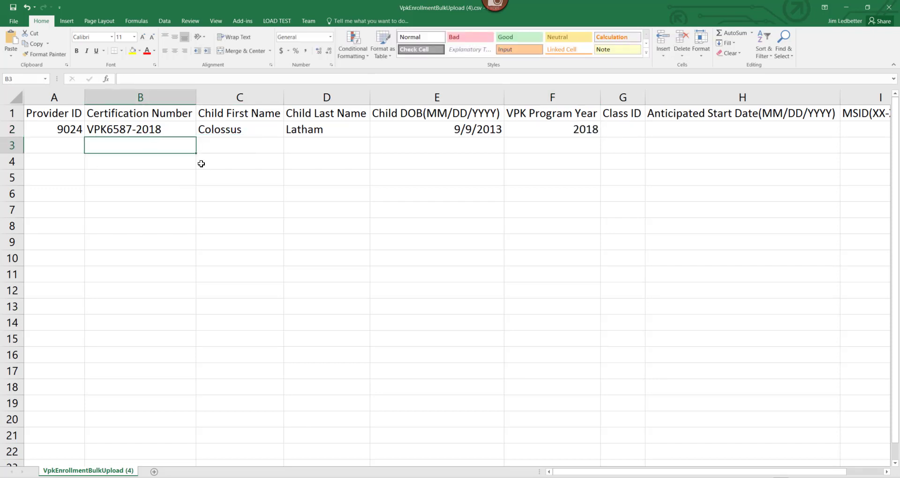
Compare the year suffix of the certificate number in cell B2 with the program year in cell F2
{"action": "left_click", "coordinate": [159, 129]}
{"action": "left_click_drag", "start_coordinate": [148, 79], "coordinate": [162, 78]}
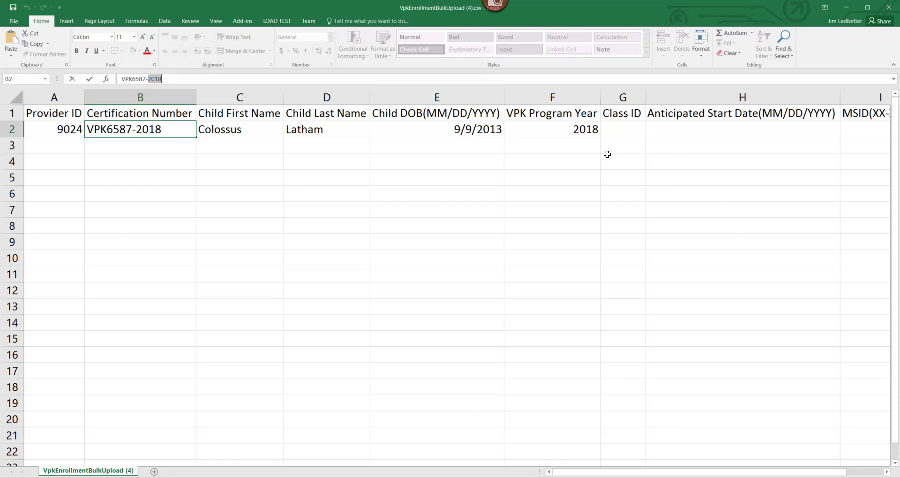
{"action": "left_click", "coordinate": [584, 130]}
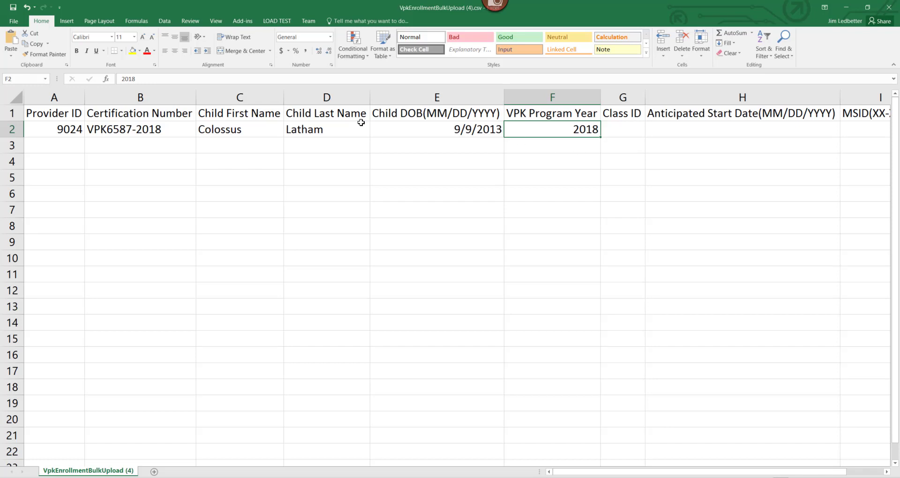
{"action": "left_click", "coordinate": [148, 132]}
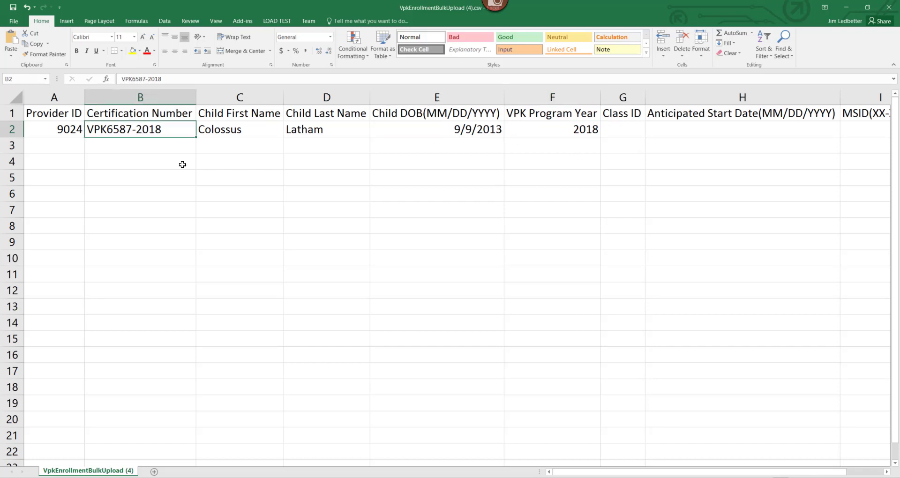
{"action": "left_click", "coordinate": [554, 134]}
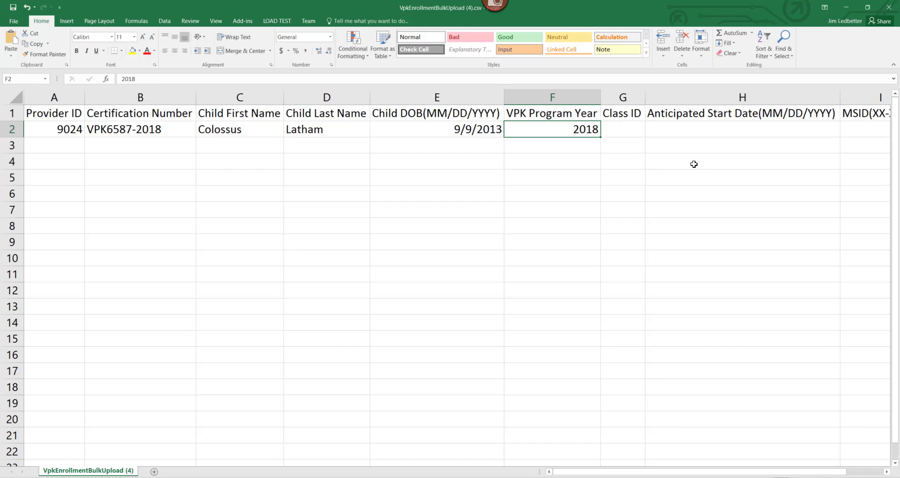
{"action": "left_click", "coordinate": [133, 131]}
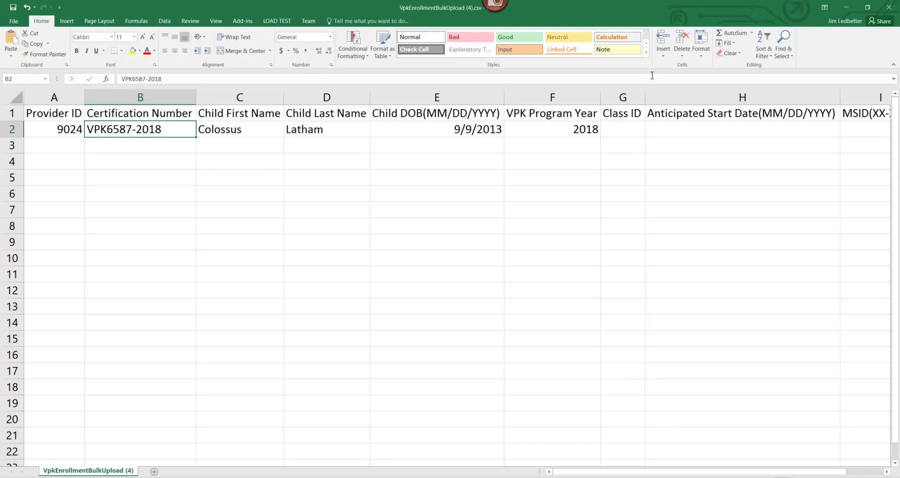
{"action": "left_click", "coordinate": [574, 133]}
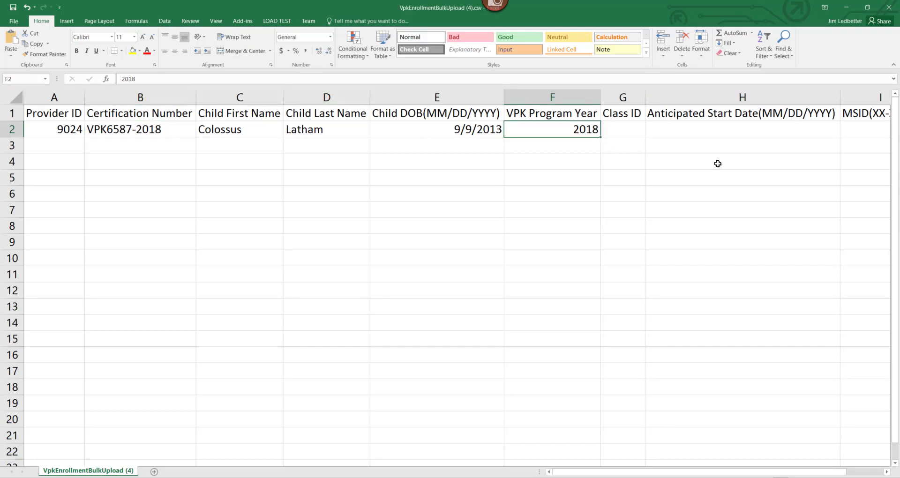
Switch to the Provider Portal in Chrome and open the Manage VPK Enrollment page to look up the class ID for cell G2
{"action": "key", "text": "Tab"}
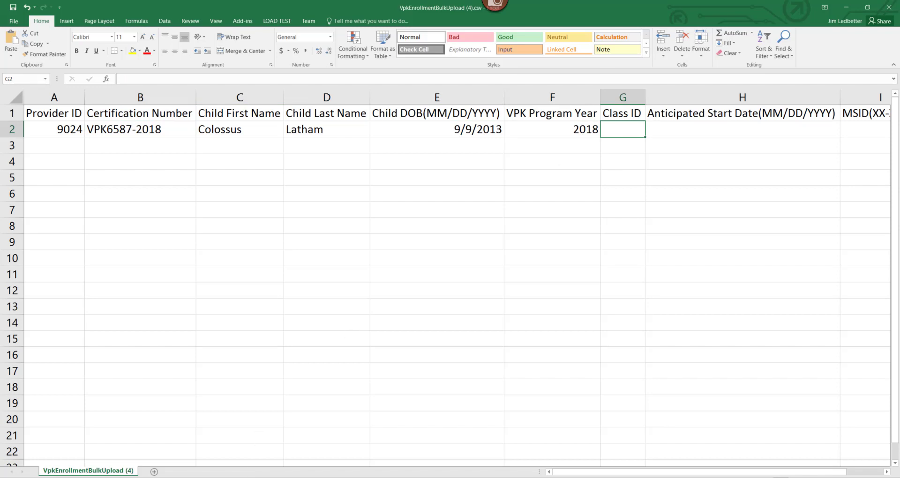
{"action": "key", "text": "alt+Tab"}
{"action": "left_click", "coordinate": [212, 112]}
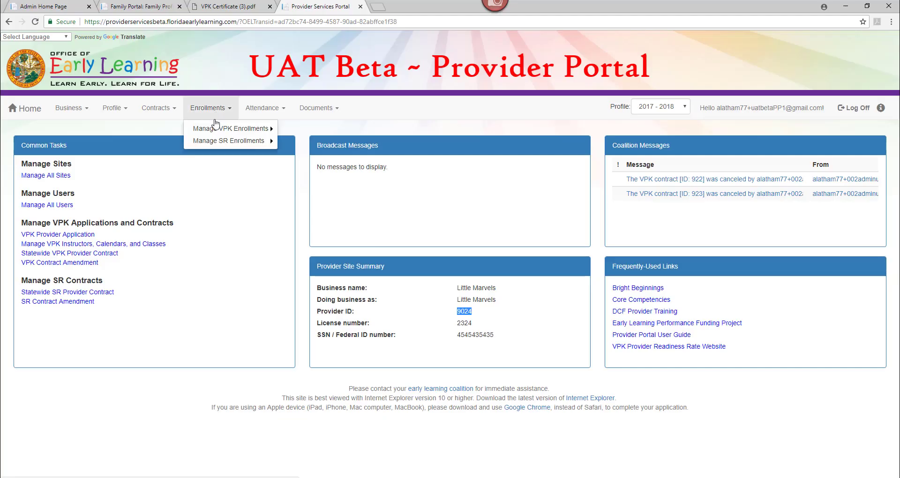
{"action": "left_click", "coordinate": [217, 130]}
{"action": "left_click", "coordinate": [309, 131]}
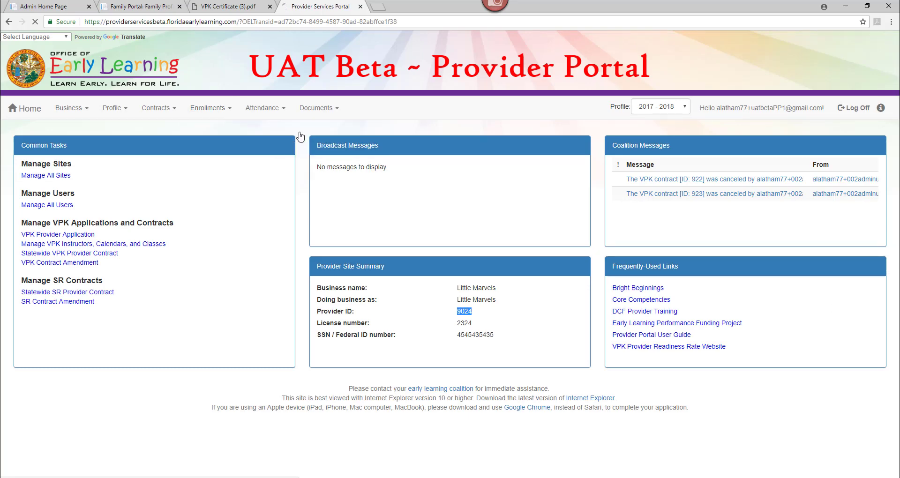
Display the enrollment details for program year 2018-2019, session School-year (540 hours) and class AF18 - X-Men
{"action": "left_click", "coordinate": [117, 201]}
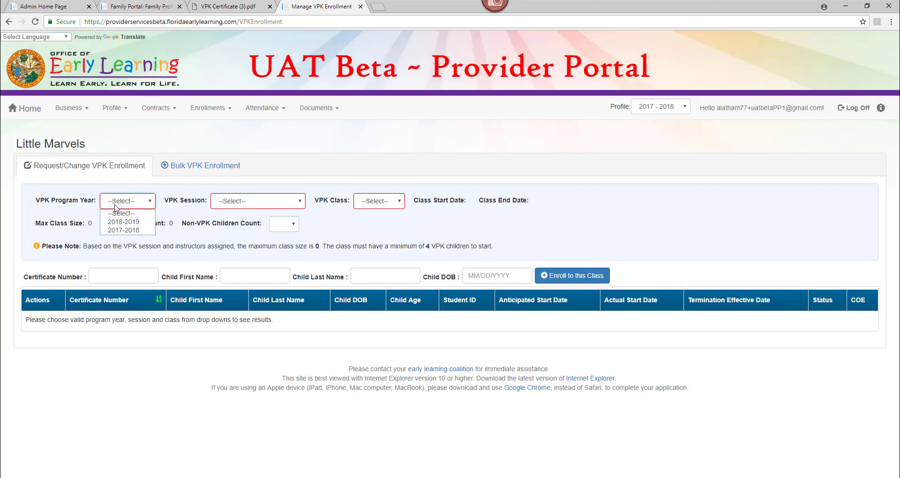
{"action": "left_click", "coordinate": [117, 223]}
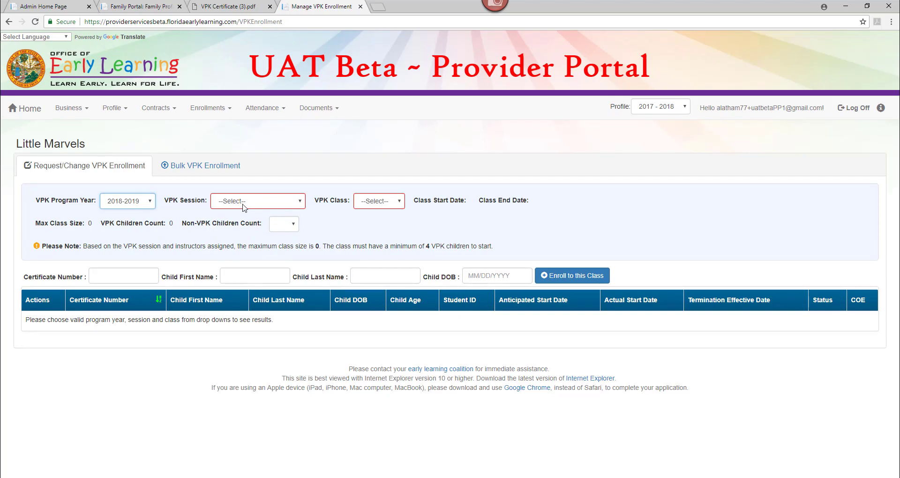
{"action": "left_click", "coordinate": [243, 204]}
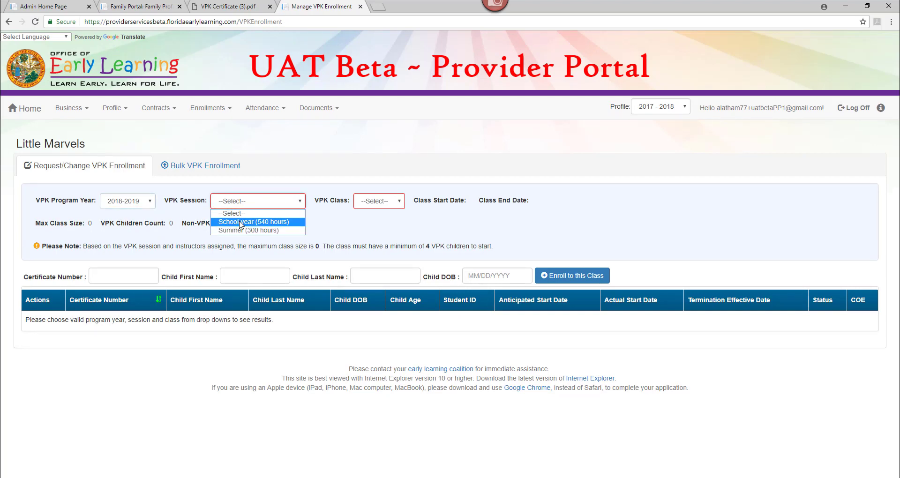
{"action": "left_click", "coordinate": [240, 222]}
{"action": "left_click", "coordinate": [386, 202]}
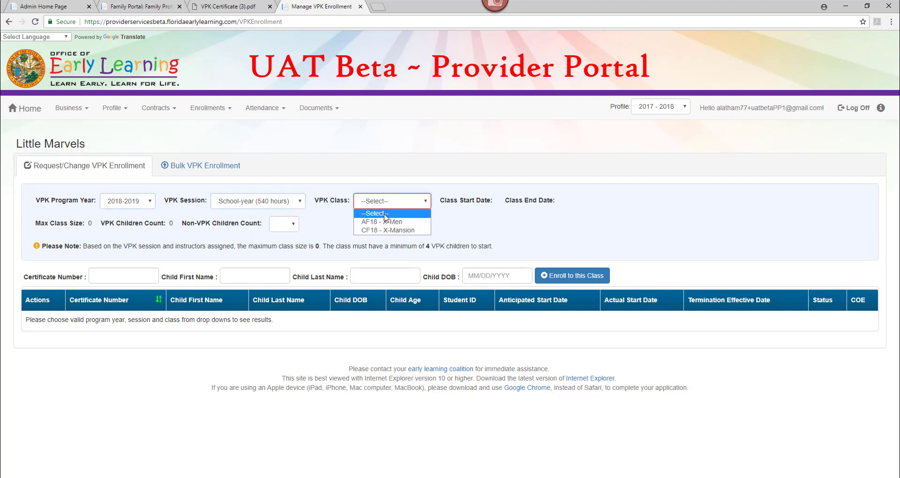
{"action": "left_click", "coordinate": [386, 223]}
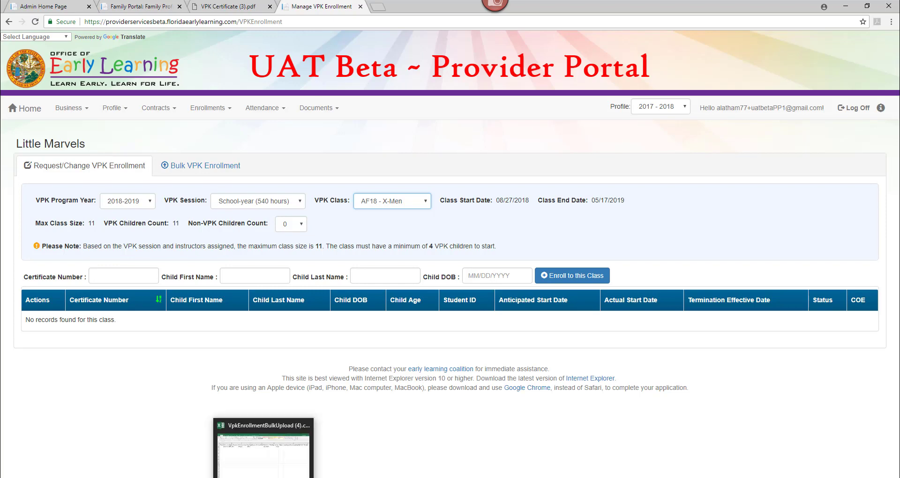
Return to the bulk upload spreadsheet in Excel and enter class ID AF18 in cell G2
{"action": "left_click", "coordinate": [263, 476]}
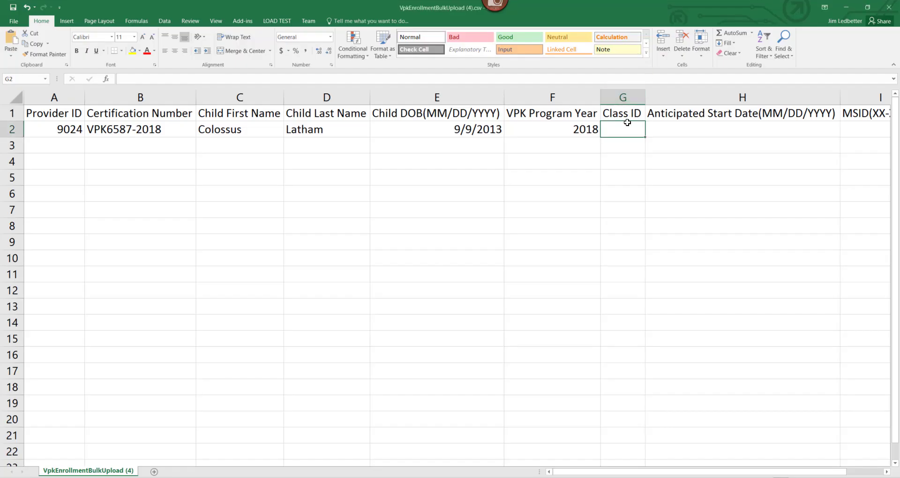
{"action": "type", "text": "AF"}
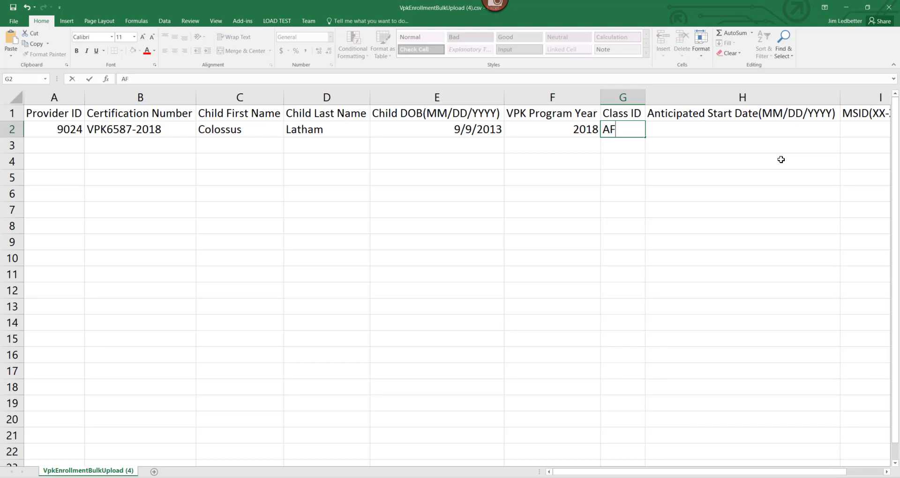
{"action": "type", "text": "18"}
{"action": "key", "text": "Tab"}
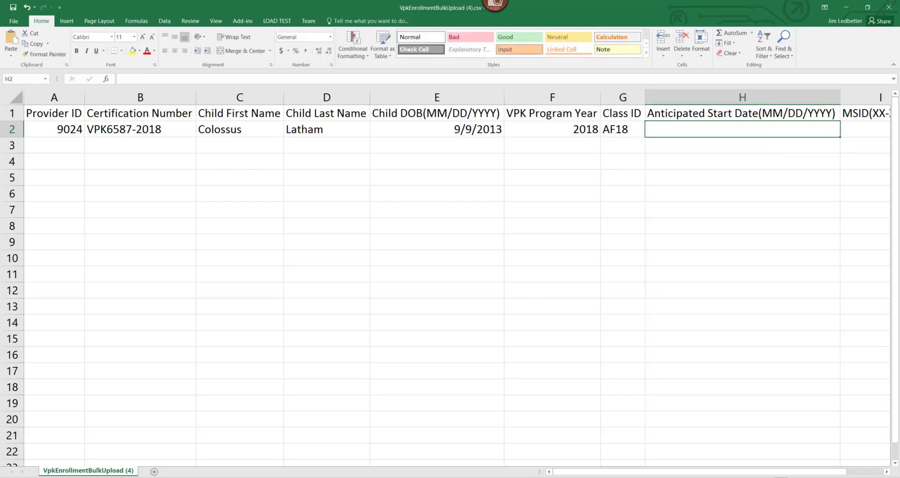
Look up the class start date in the Provider Portal in Chrome and enter 8/27/2018 in cell H2 of the Excel spreadsheet
{"action": "left_click", "coordinate": [154, 477]}
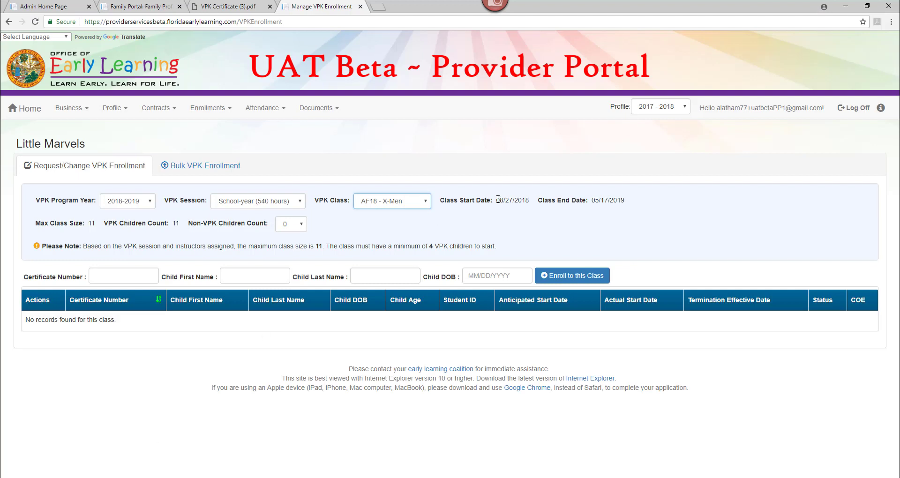
{"action": "left_click_drag", "start_coordinate": [497, 200], "coordinate": [529, 201]}
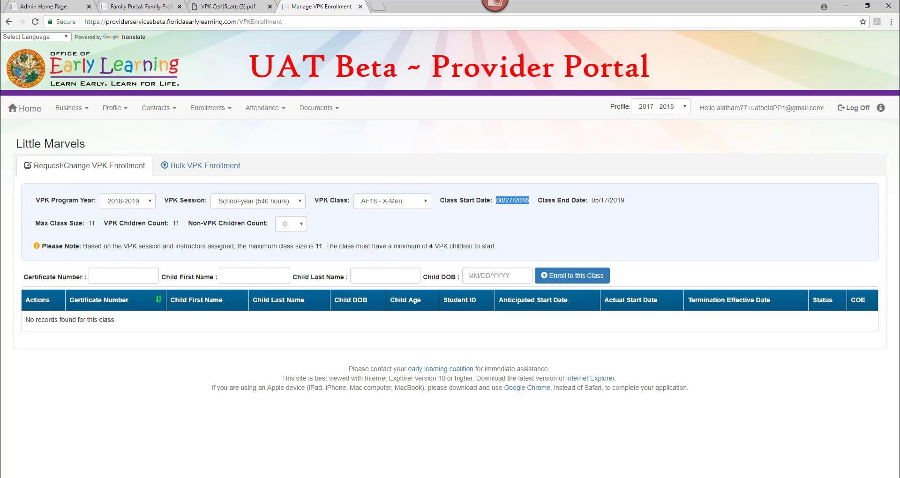
{"action": "key", "text": "alt+Tab"}
{"action": "left_click", "coordinate": [771, 129]}
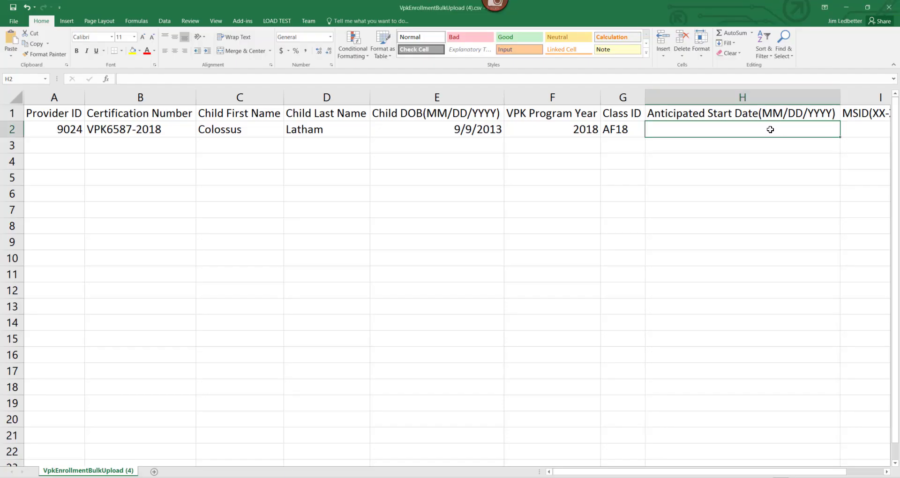
{"action": "type", "text": "8/27/"}
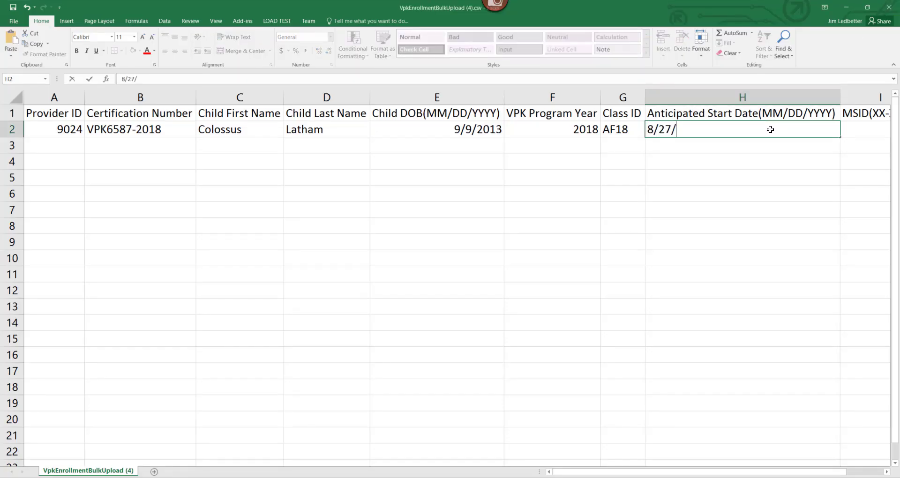
{"action": "type", "text": "2018"}
{"action": "left_click", "coordinate": [800, 187]}
Examine the MSID(XX-XXXX) header and its cell in row 2
{"action": "left_click_drag", "start_coordinate": [833, 471], "coordinate": [869, 476]}
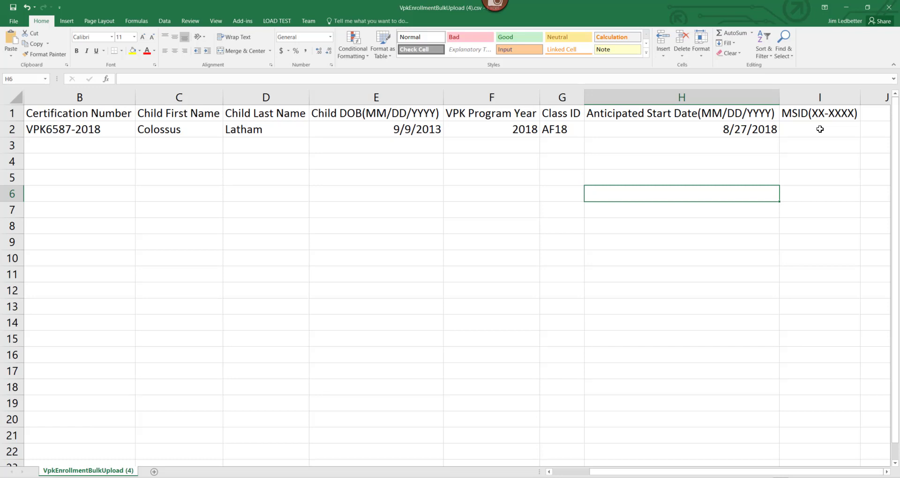
{"action": "left_click", "coordinate": [815, 115]}
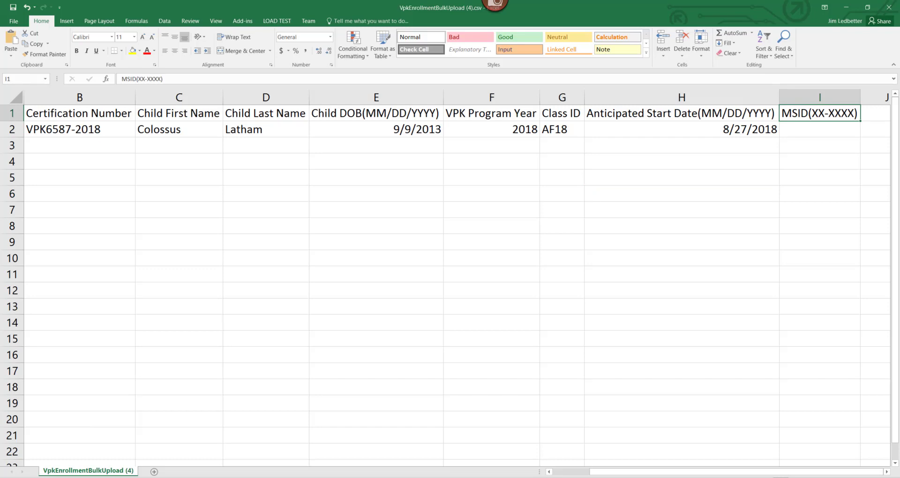
{"action": "left_click", "coordinate": [813, 129]}
Review the entries in row 2 cell by cell, from Provider ID through the MSID column and back to A2
{"action": "key", "text": "Left"}
{"action": "key", "text": "Left"}
{"action": "key", "text": "Left"}
{"action": "key", "text": "Left"}
{"action": "key", "text": "Left"}
{"action": "key", "text": "Left"}
{"action": "key", "text": "Left"}
{"action": "key", "text": "Left"}
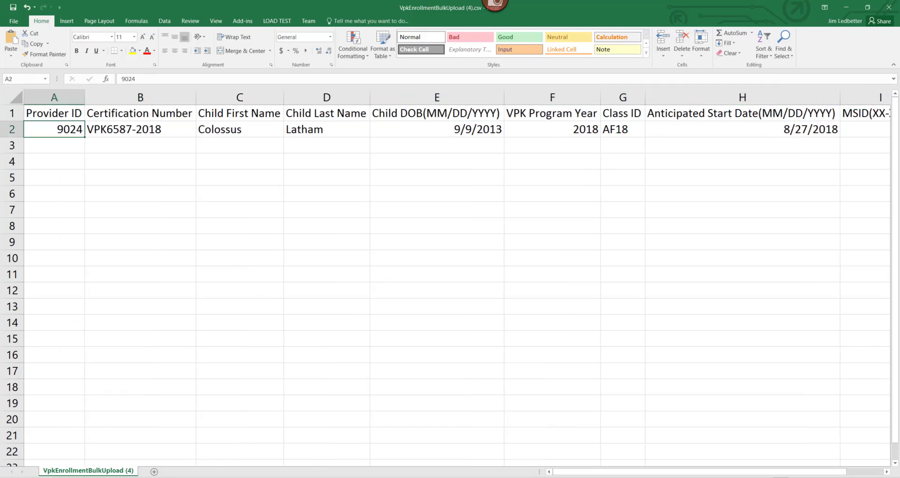
{"action": "key", "text": "Right"}
{"action": "key", "text": "Right"}
{"action": "key", "text": "Right"}
{"action": "key", "text": "Right"}
{"action": "key", "text": "Right"}
{"action": "key", "text": "Right"}
{"action": "key", "text": "Right"}
{"action": "key", "text": "Right"}
{"action": "key", "text": "Right"}
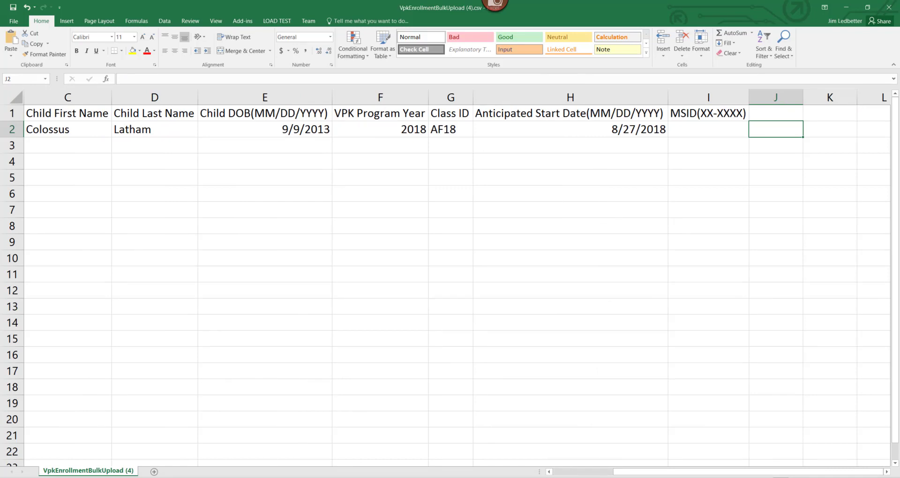
{"action": "key", "text": "Left"}
{"action": "key", "text": "Left"}
{"action": "key", "text": "Left"}
{"action": "key", "text": "Left"}
{"action": "key", "text": "Left"}
{"action": "key", "text": "Left"}
{"action": "key", "text": "Left"}
{"action": "key", "text": "Left"}
{"action": "key", "text": "Left"}
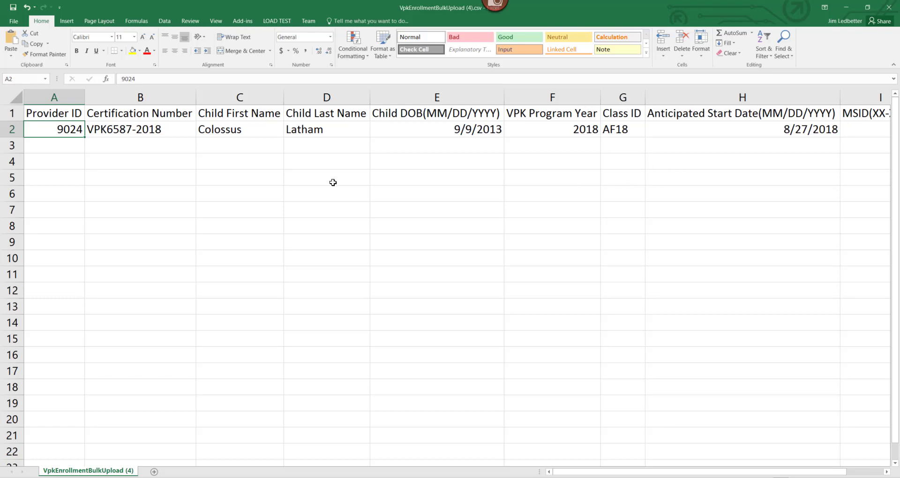
Save the spreadsheet to the Desktop as "xmen fall class1" in CSV (Comma delimited) format, keeping that format
{"action": "left_click", "coordinate": [14, 22]}
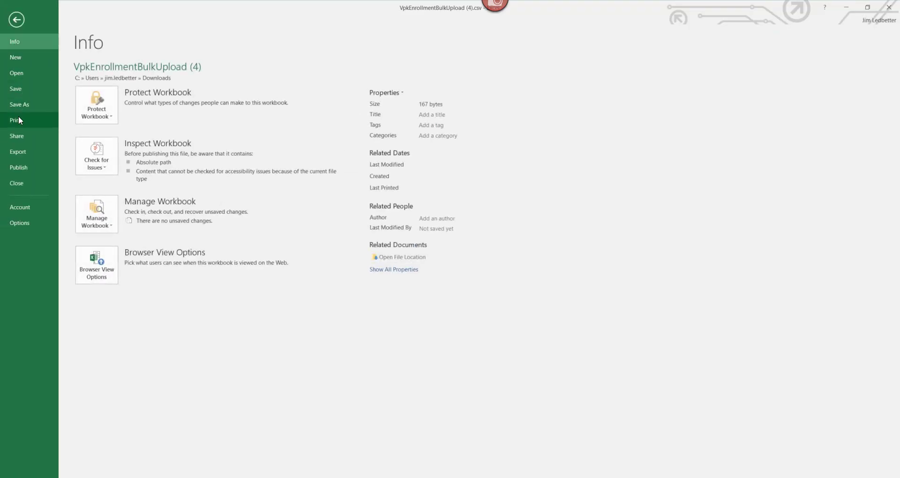
{"action": "left_click", "coordinate": [18, 104]}
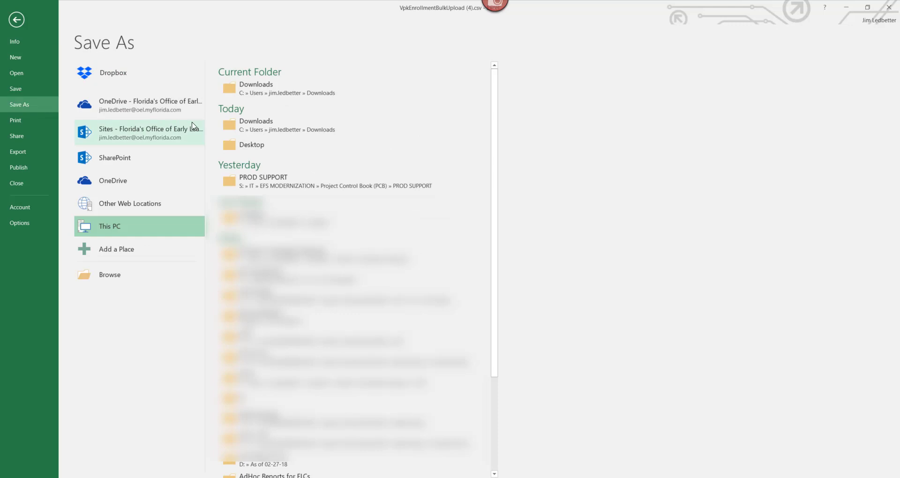
{"action": "left_click", "coordinate": [259, 145]}
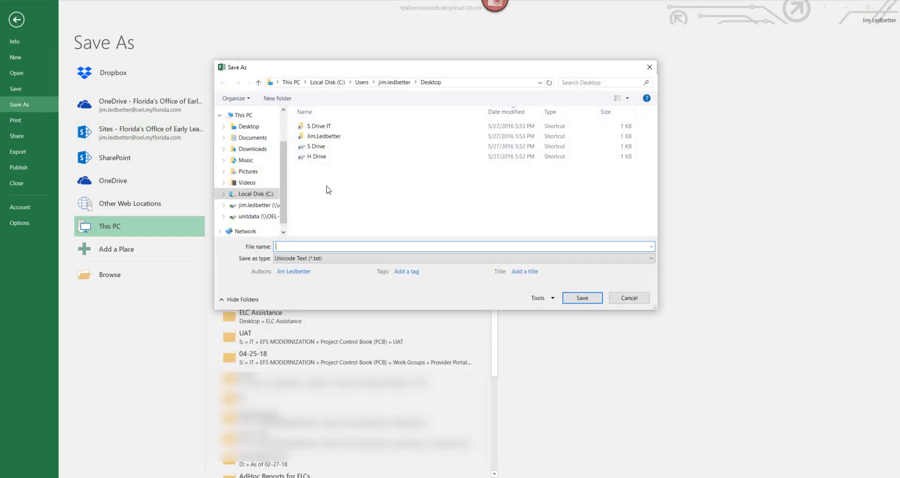
{"action": "left_click", "coordinate": [308, 257]}
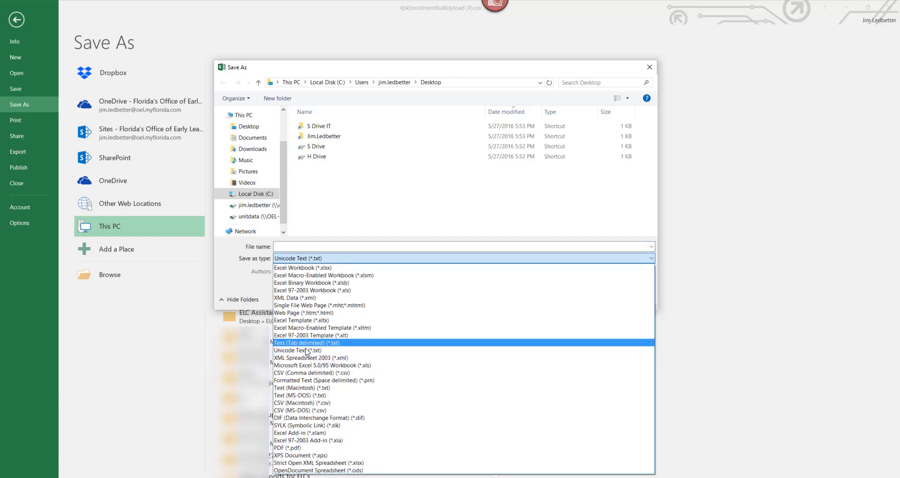
{"action": "left_click", "coordinate": [305, 373]}
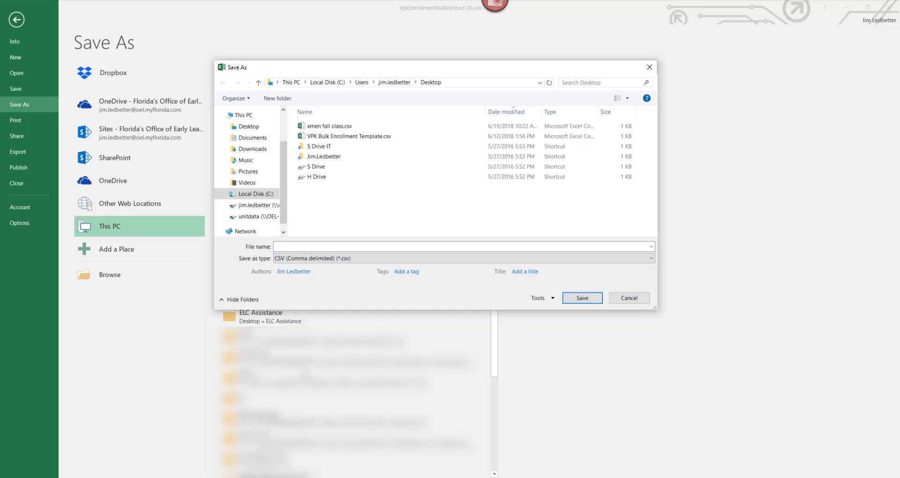
{"action": "left_click", "coordinate": [339, 246]}
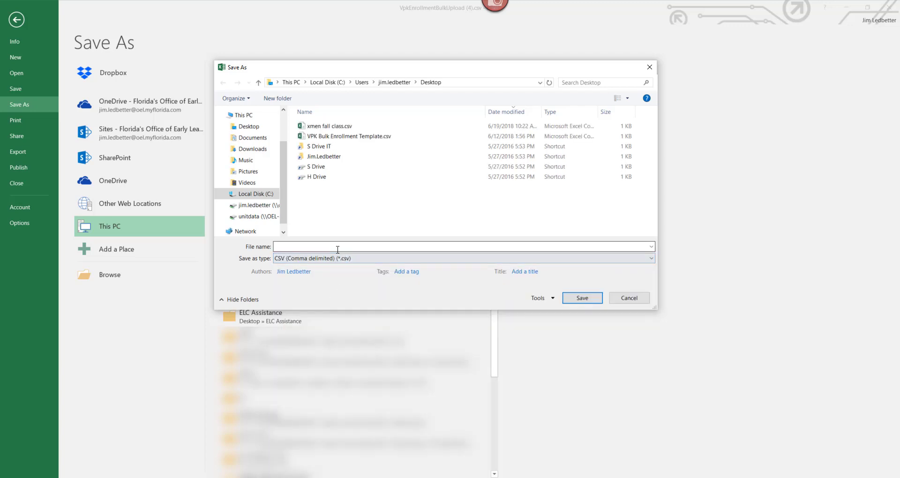
{"action": "type", "text": "xm"}
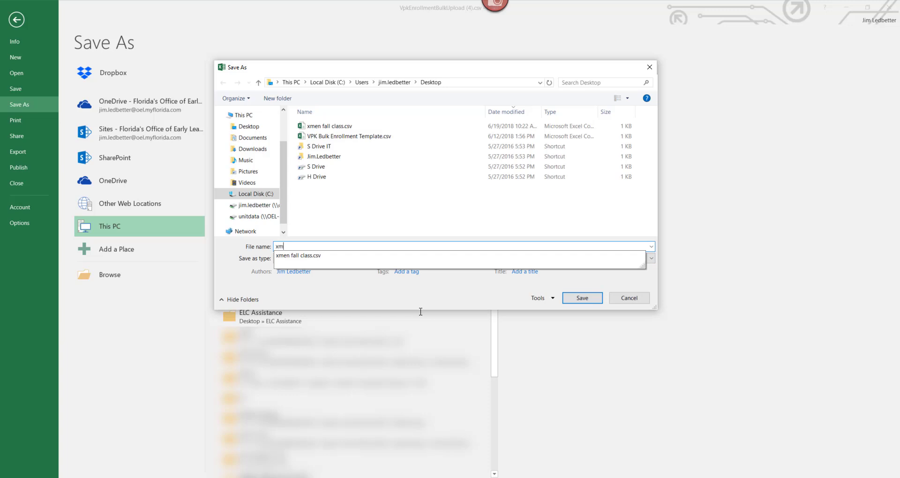
{"action": "type", "text": "en fall class1"}
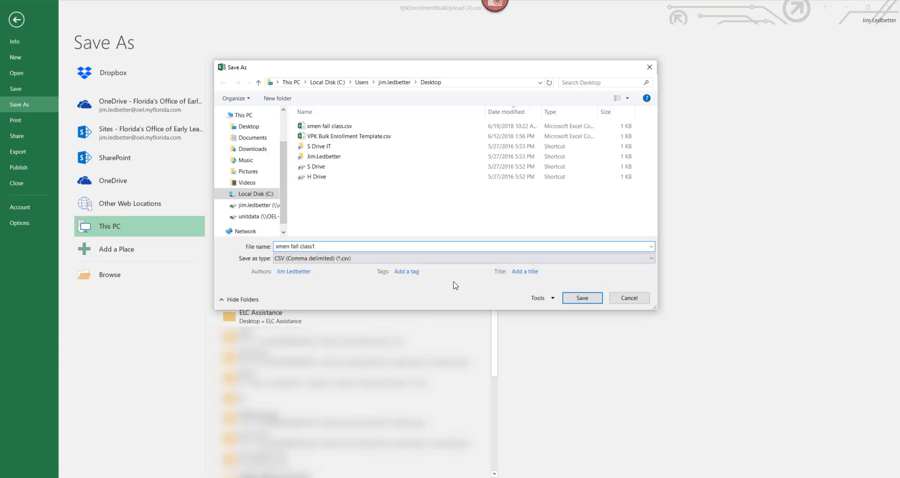
{"action": "left_click", "coordinate": [577, 302]}
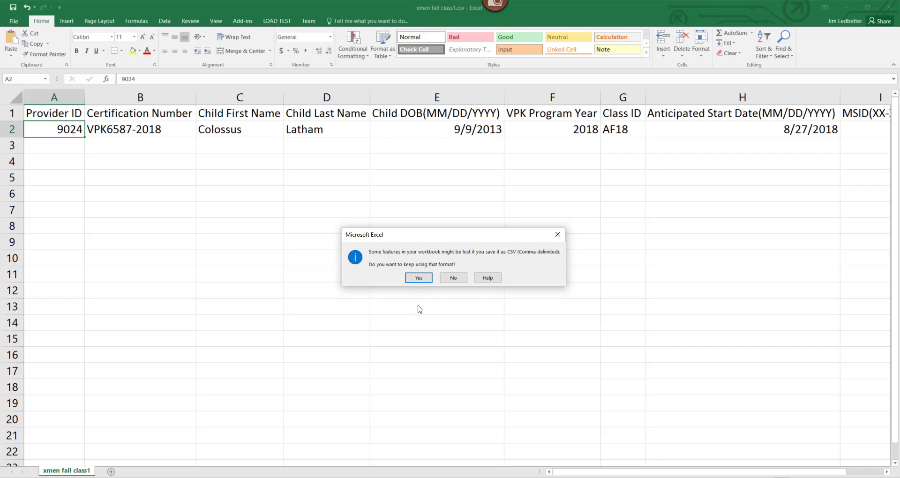
{"action": "left_click", "coordinate": [419, 280]}
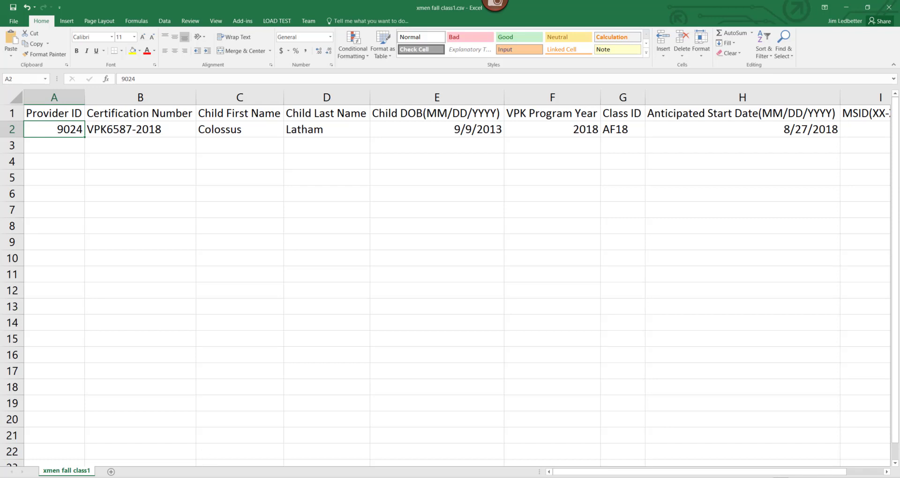
Switch to the Provider Portal in Chrome and examine the certificate number, child name and date of birth fields for single enrollment
{"action": "key", "text": "alt+Tab"}
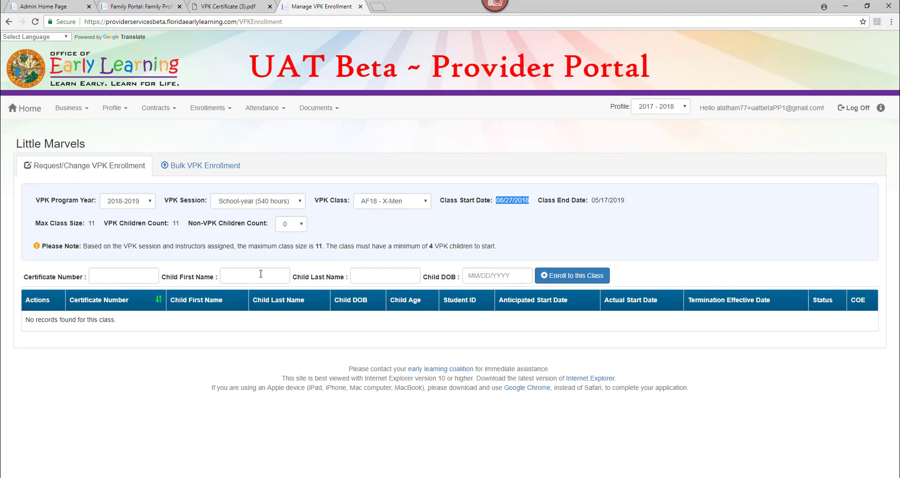
{"action": "left_click", "coordinate": [245, 276]}
{"action": "left_click", "coordinate": [382, 275]}
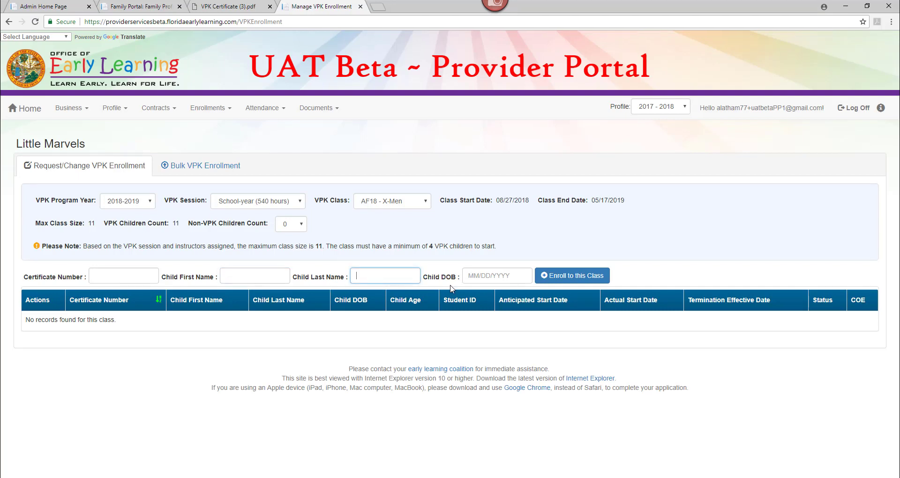
{"action": "left_click", "coordinate": [489, 276]}
{"action": "left_click", "coordinate": [140, 275]}
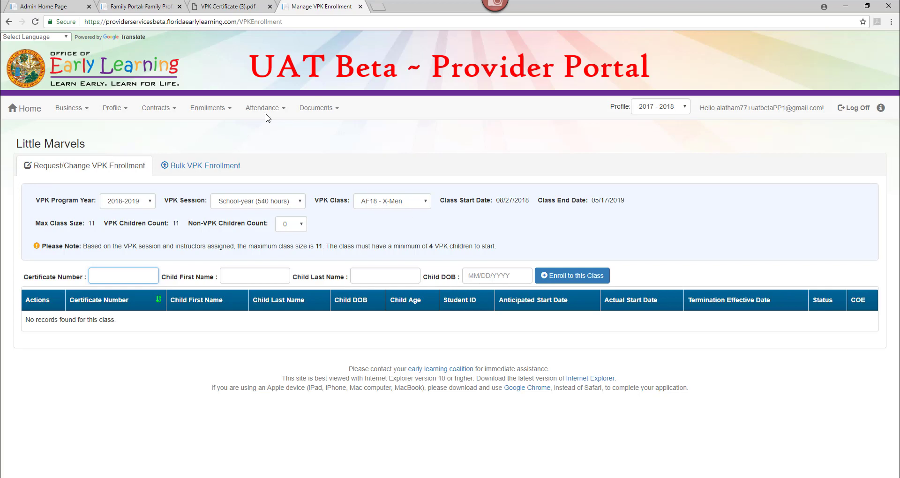
Compare the certificate issue date on the VPK certificate PDF with the anticipated start date in cell H2 of the Excel spreadsheet
{"action": "left_click", "coordinate": [235, 6]}
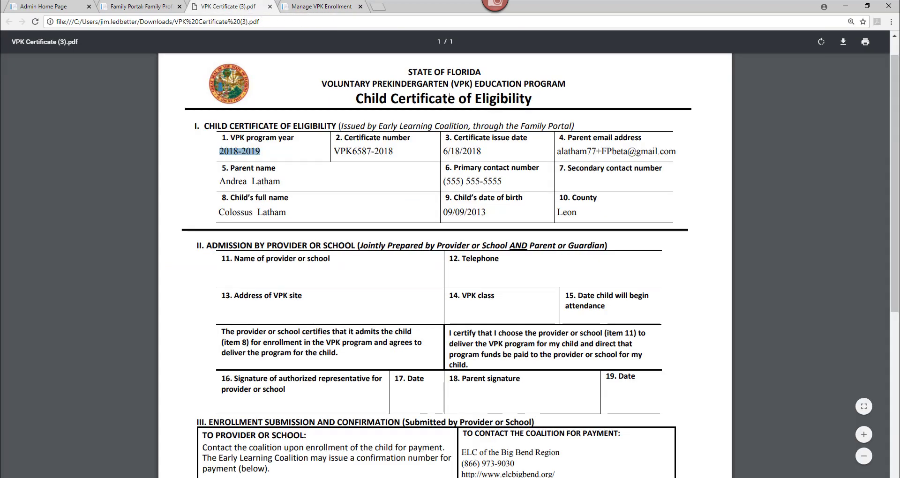
{"action": "left_click_drag", "start_coordinate": [481, 151], "coordinate": [443, 149]}
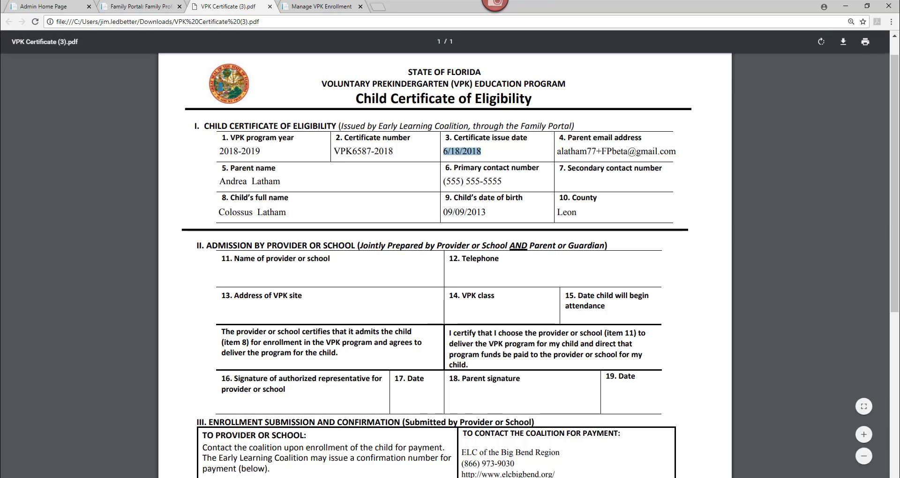
{"action": "key", "text": "alt+Tab"}
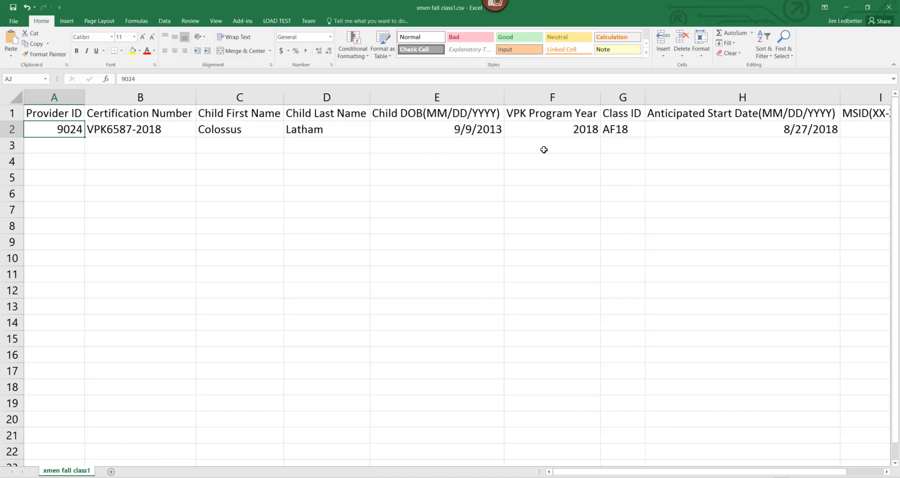
{"action": "left_click", "coordinate": [698, 130]}
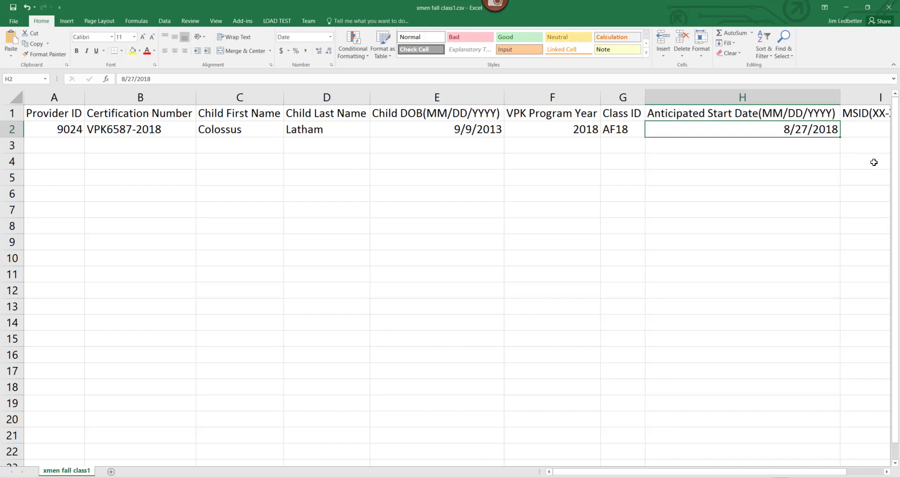
Check the Manage VPK Enrollment page in Chrome and return to the xmen fall class1 spreadsheet in Excel
{"action": "left_click", "coordinate": [846, 7]}
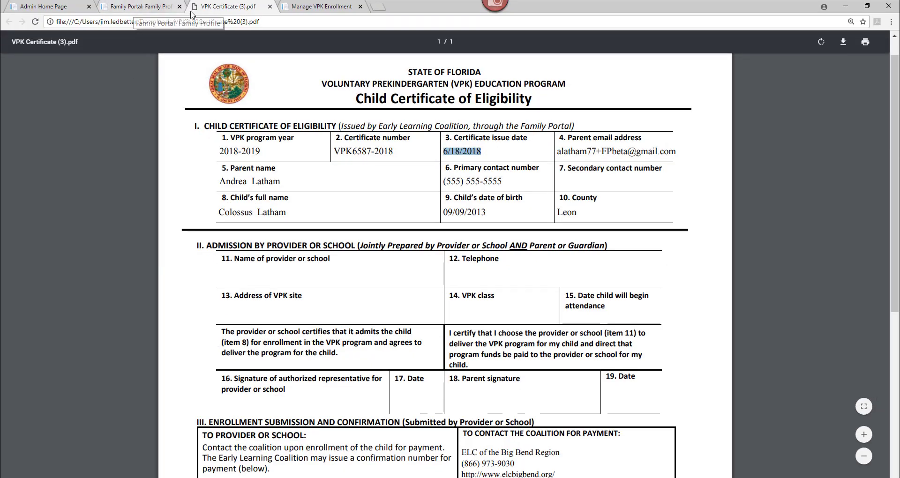
{"action": "left_click", "coordinate": [310, 6]}
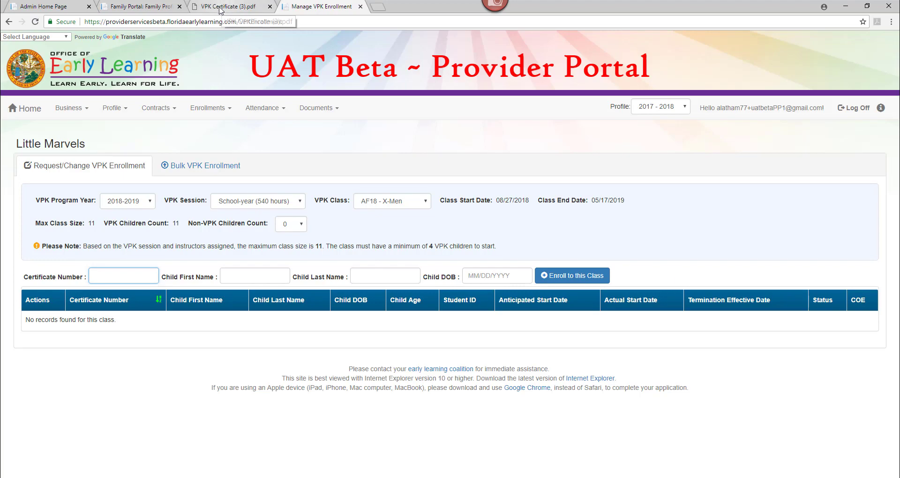
{"action": "key", "text": "alt+Tab"}
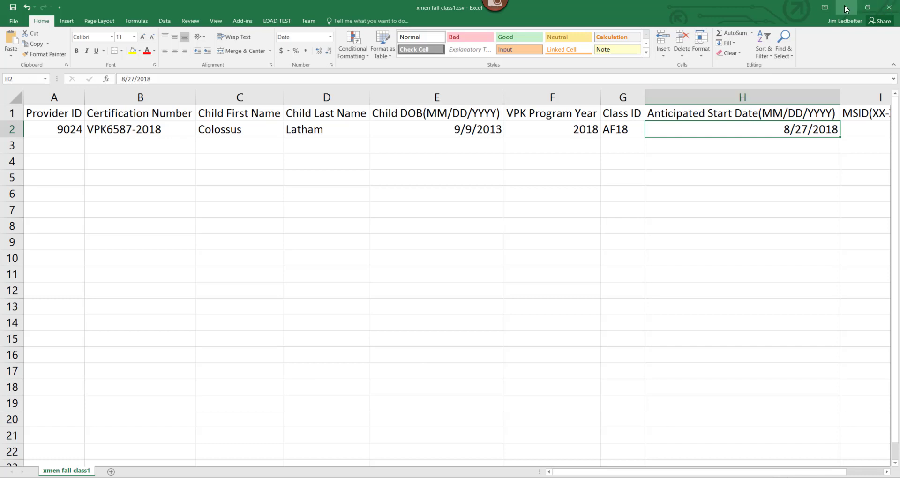
Close the spreadsheet and save its changes over the existing xmen fall class1.csv on the Desktop
{"action": "left_click", "coordinate": [889, 7]}
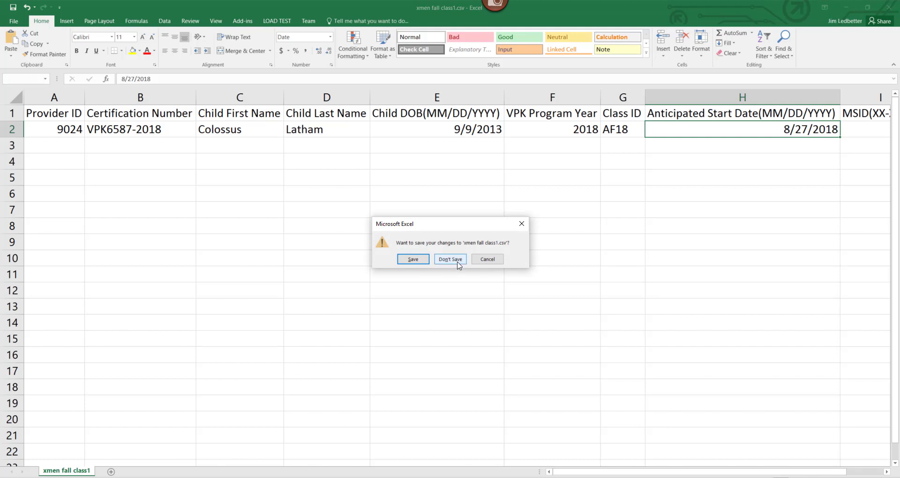
{"action": "left_click", "coordinate": [418, 260]}
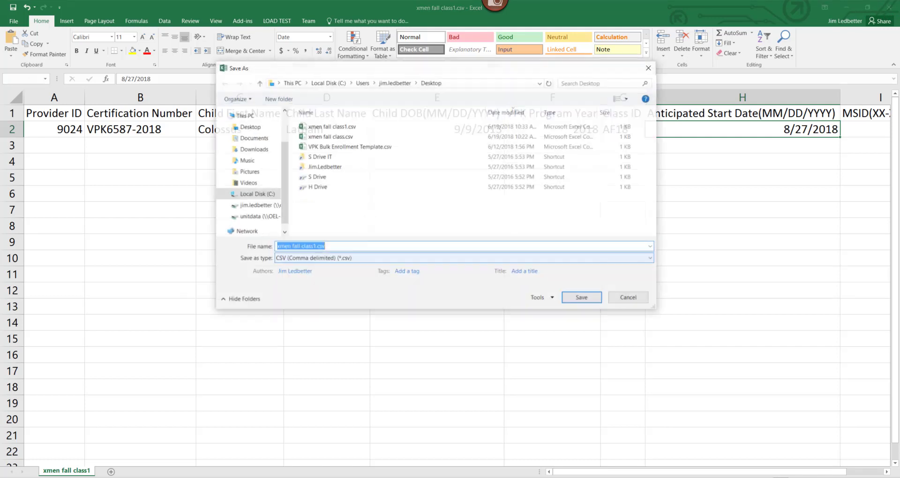
{"action": "left_click", "coordinate": [330, 127]}
{"action": "left_click", "coordinate": [580, 300]}
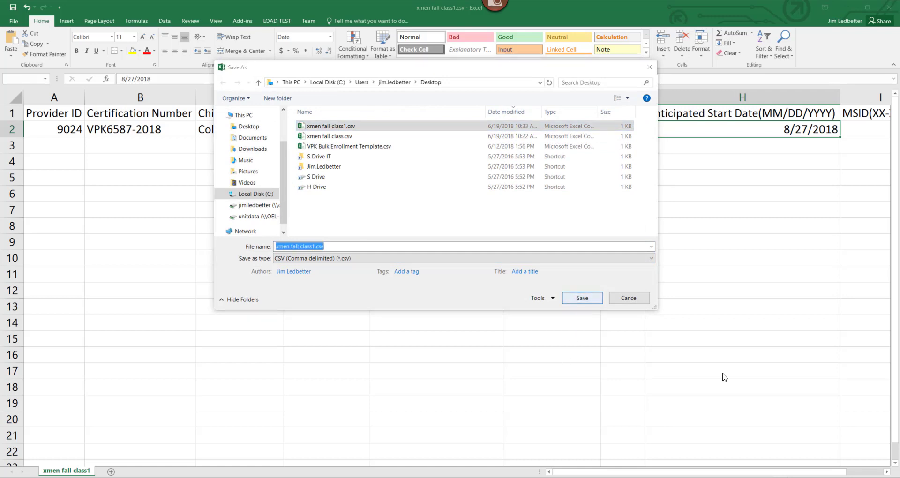
{"action": "key", "text": "Return"}
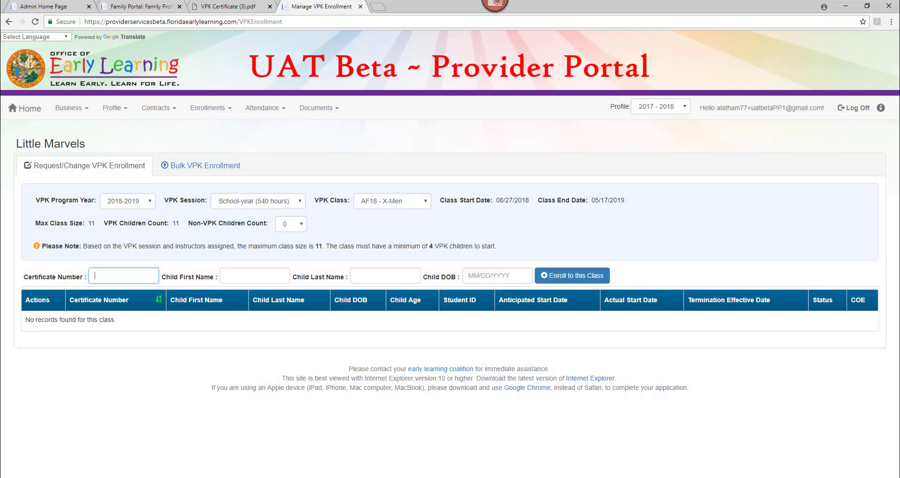
Switch to the xmen fall class.csv workbook in Excel and autofit the width of all its columns
{"action": "left_click", "coordinate": [234, 477]}
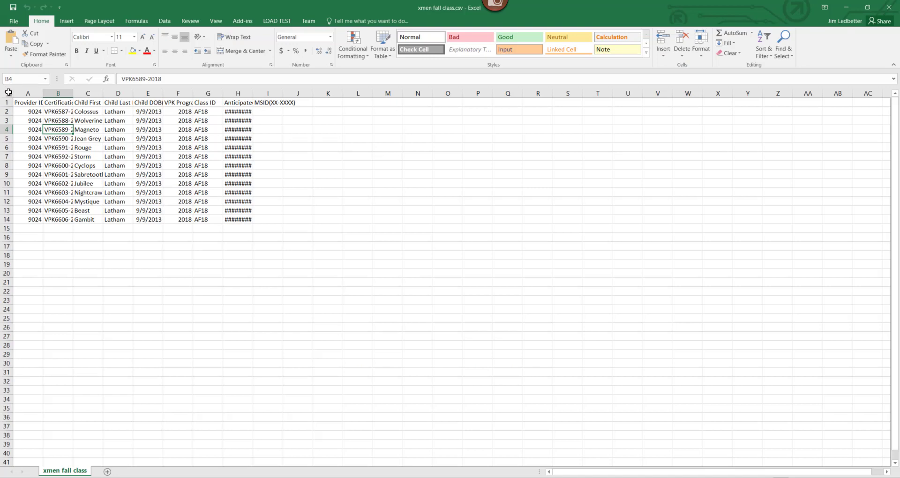
{"action": "left_click", "coordinate": [9, 92]}
{"action": "double_click", "coordinate": [43, 94]}
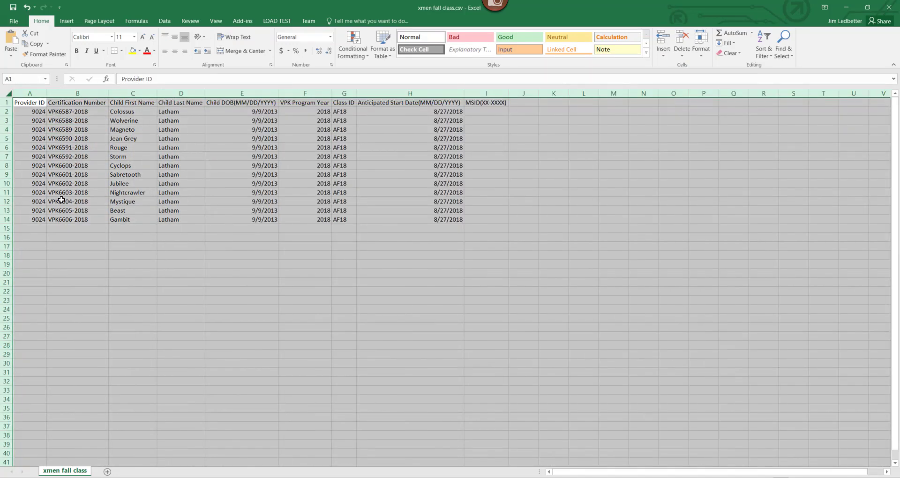
Set the VPK Program Year in cell F8 to 2019
{"action": "left_click", "coordinate": [22, 221]}
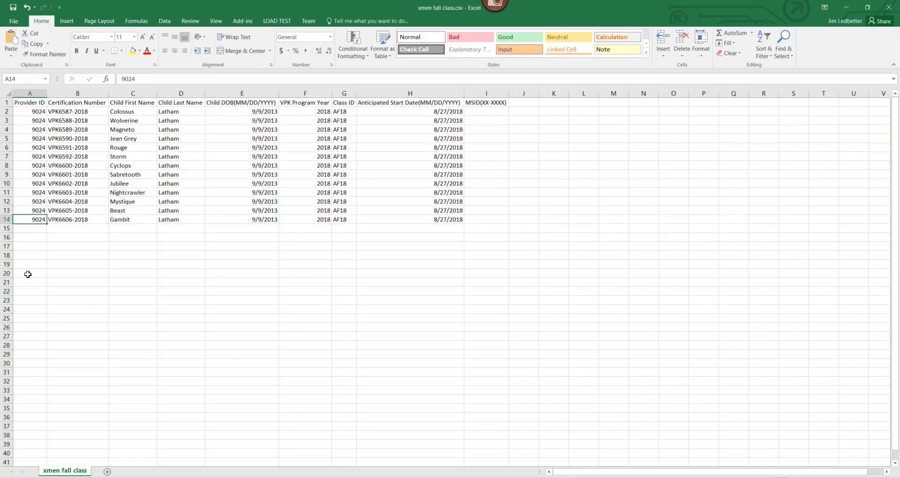
{"action": "scroll", "coordinate": [333, 258], "scroll_direction": "up", "scroll_amount": 5, "text": "ctrl"}
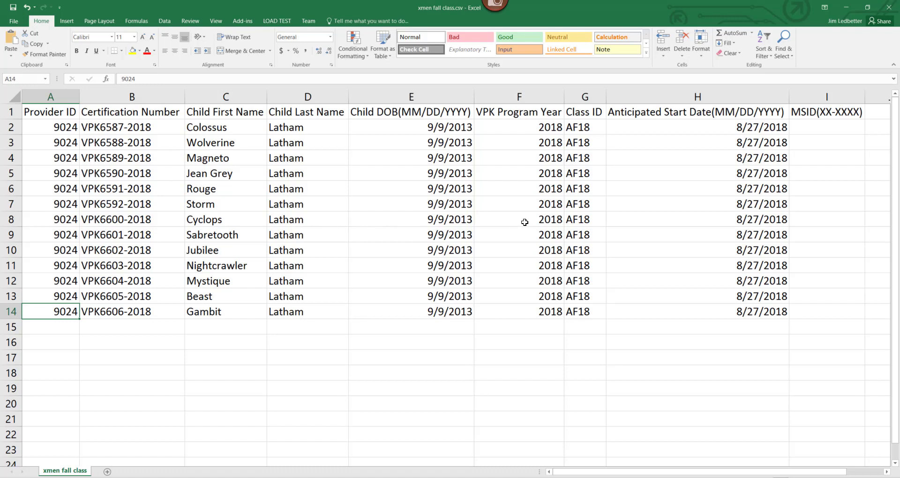
{"action": "left_click", "coordinate": [94, 221]}
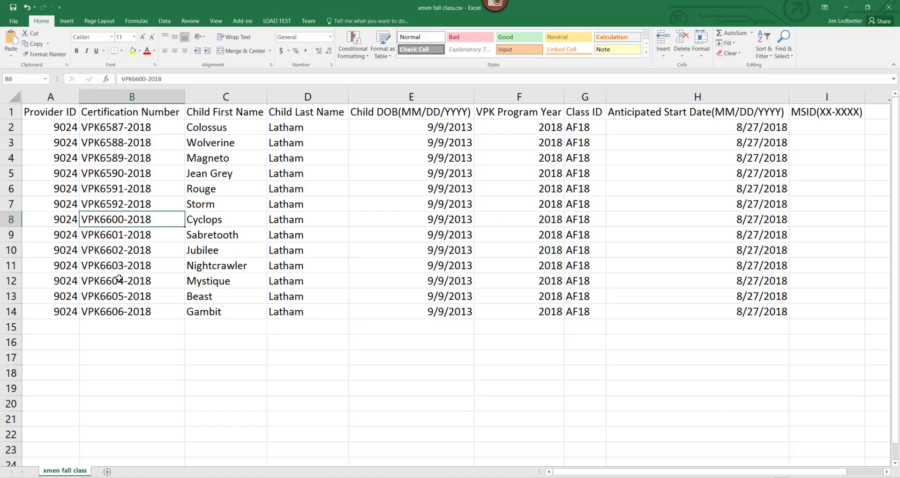
{"action": "left_click", "coordinate": [529, 222]}
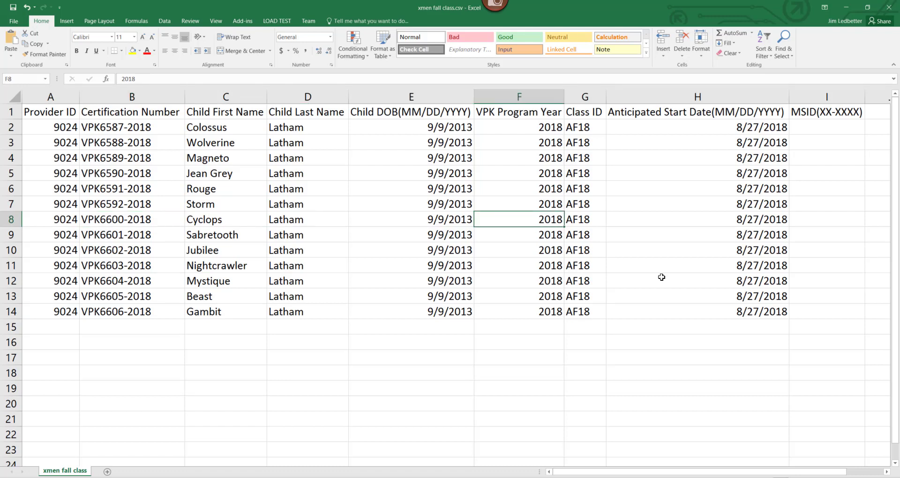
{"action": "type", "text": "2019"}
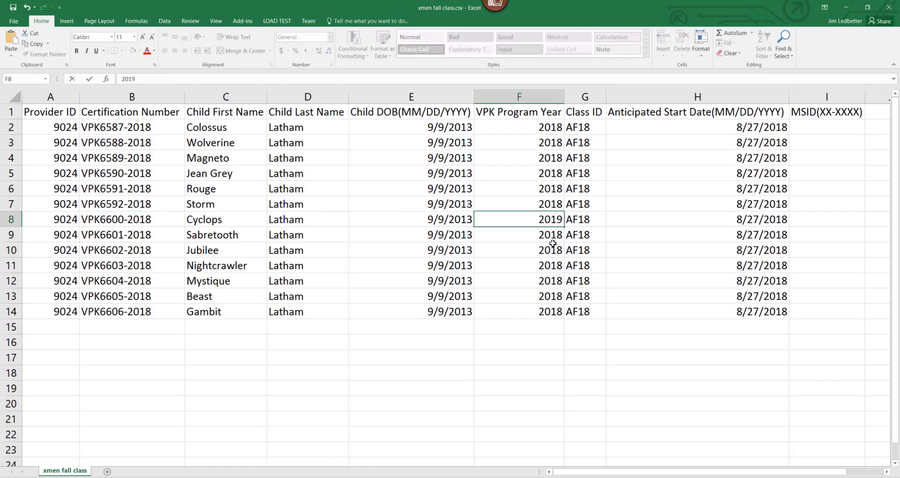
Change the Class ID in cell G10 to GF18
{"action": "left_click", "coordinate": [578, 251]}
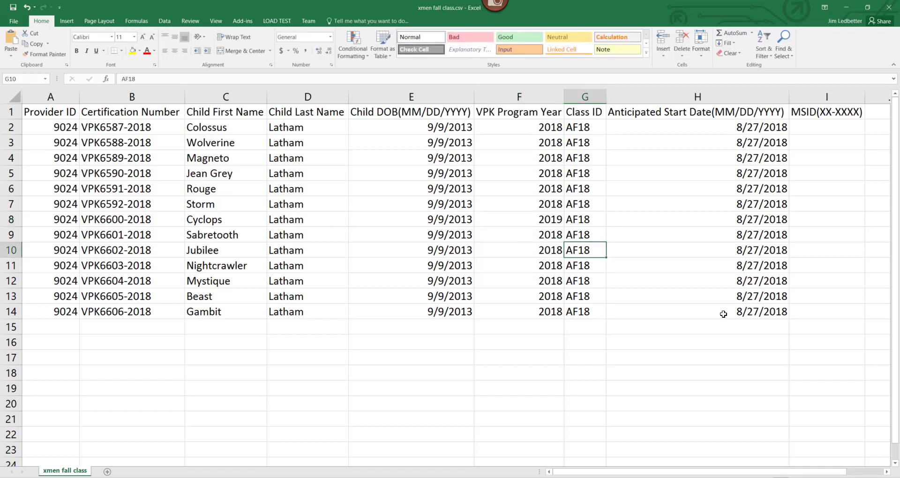
{"action": "type", "text": "G"}
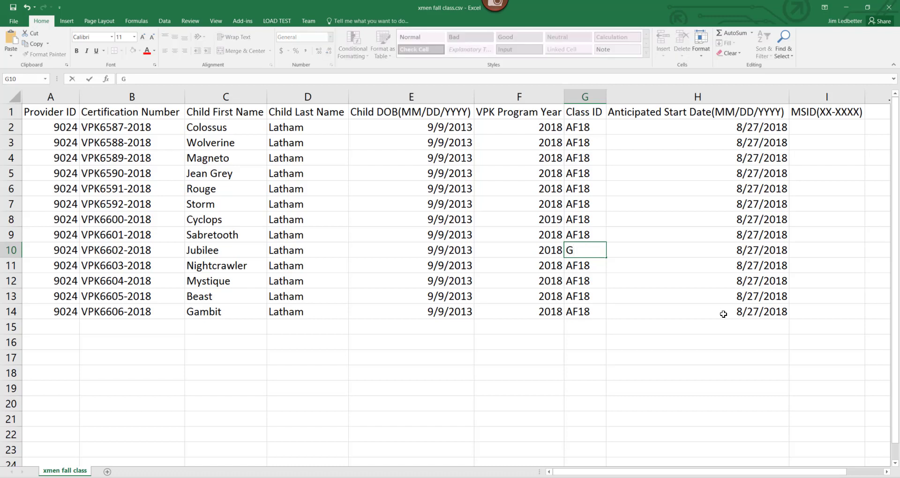
{"action": "type", "text": "F18"}
Set the Anticipated Start Date in cell H11 to 6/15/2018
{"action": "left_click", "coordinate": [735, 159]}
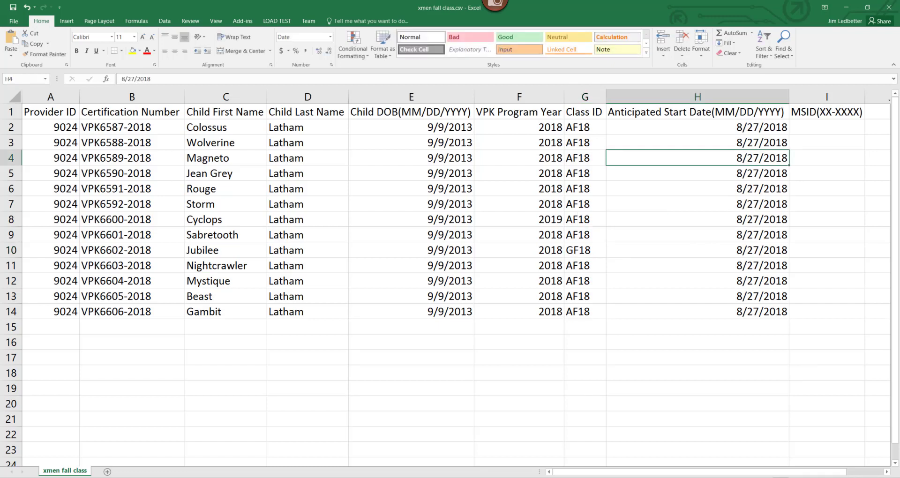
{"action": "left_click", "coordinate": [734, 267]}
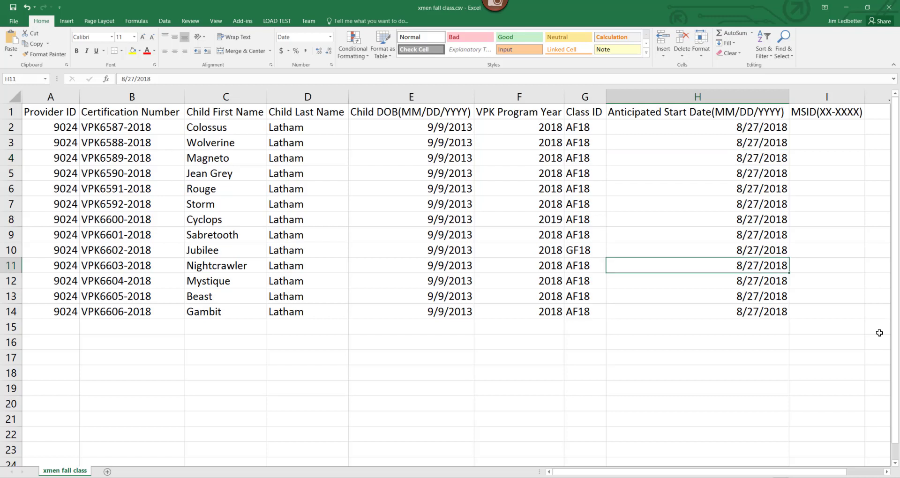
{"action": "type", "text": "6/15"}
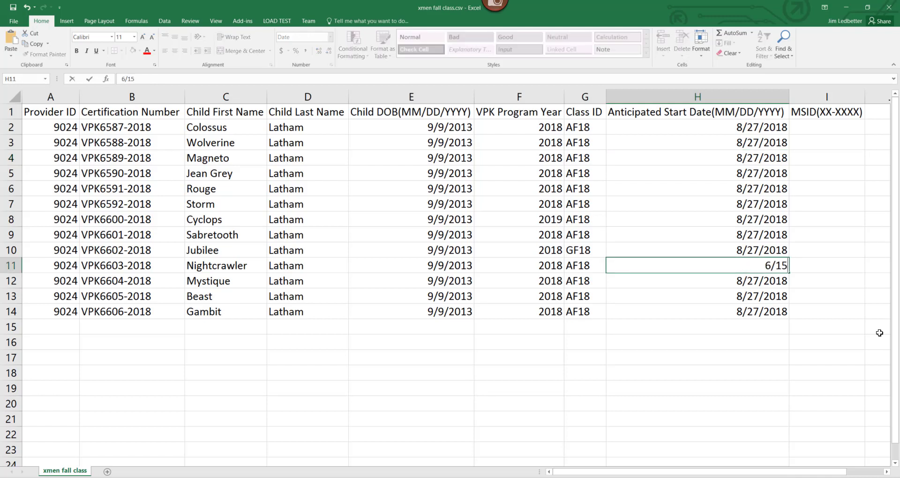
{"action": "type", "text": "/2018"}
Review the enrollment columns from Provider ID through MSID, examining the certification number, child details, program year, class and start date entries
{"action": "left_click", "coordinate": [61, 142]}
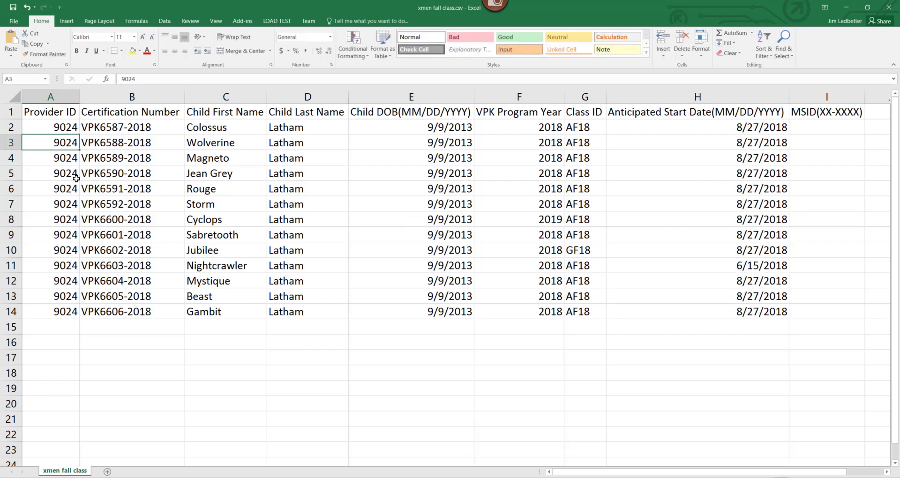
{"action": "left_click", "coordinate": [112, 157]}
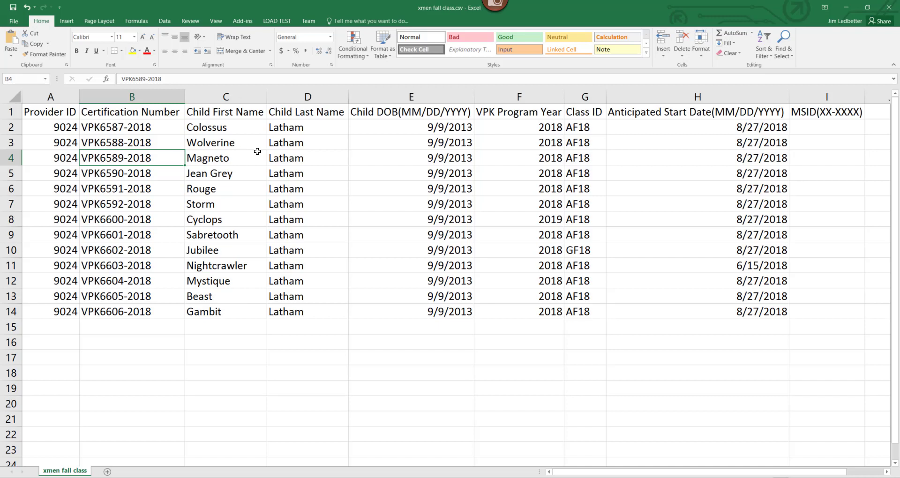
{"action": "left_click", "coordinate": [310, 161]}
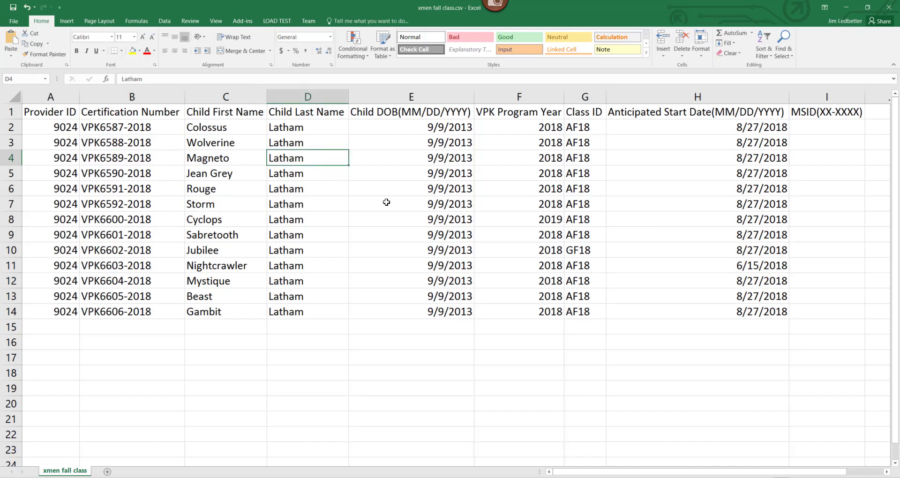
{"action": "left_click", "coordinate": [390, 161]}
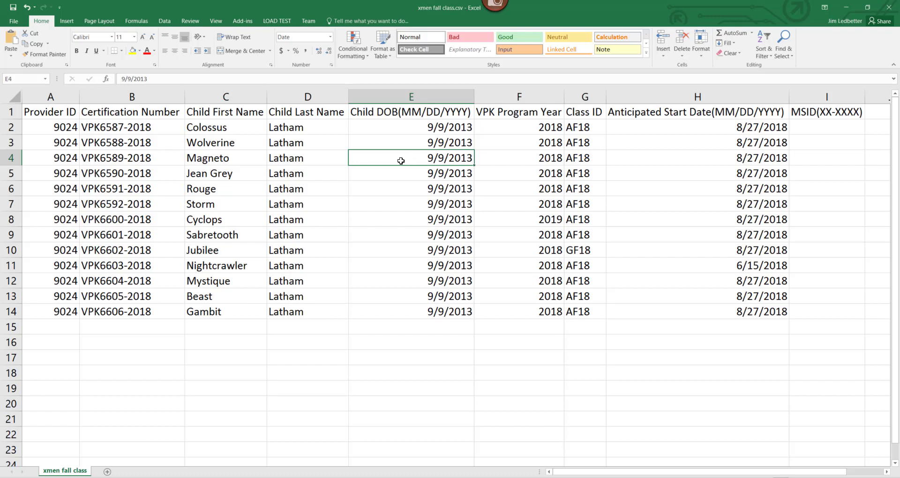
{"action": "left_click", "coordinate": [542, 158]}
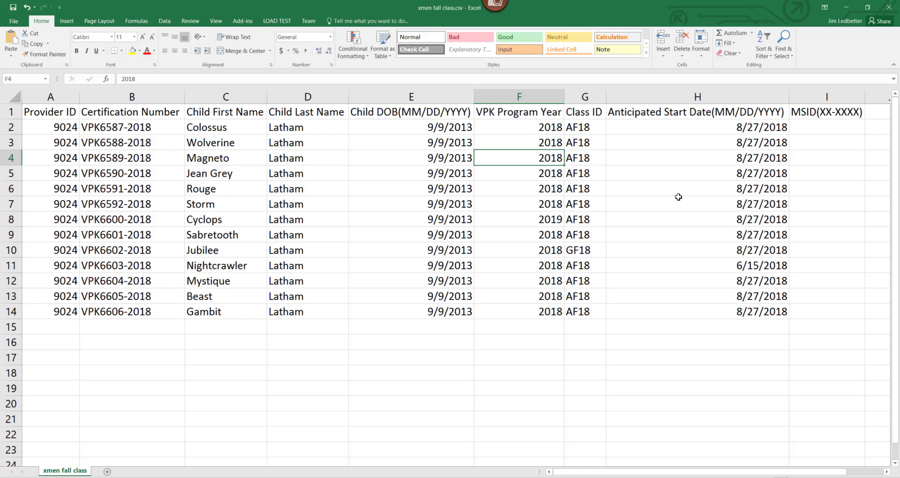
{"action": "left_click", "coordinate": [577, 159]}
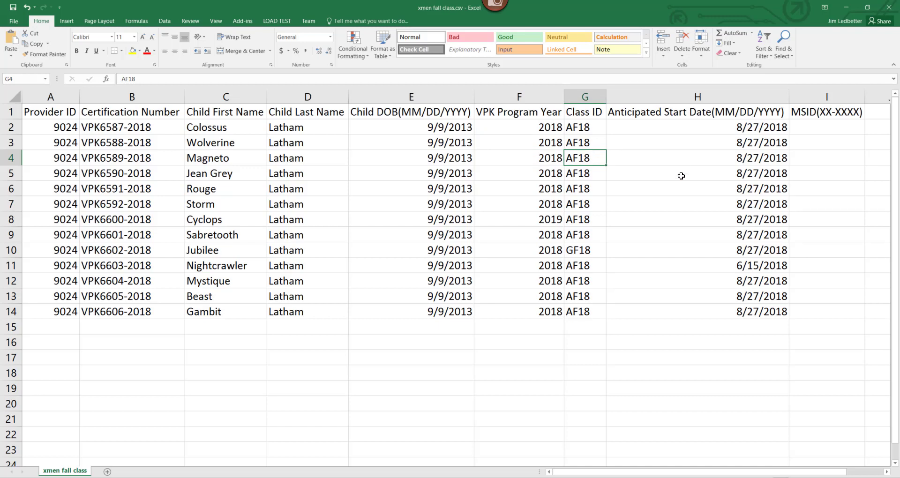
{"action": "left_click", "coordinate": [693, 159]}
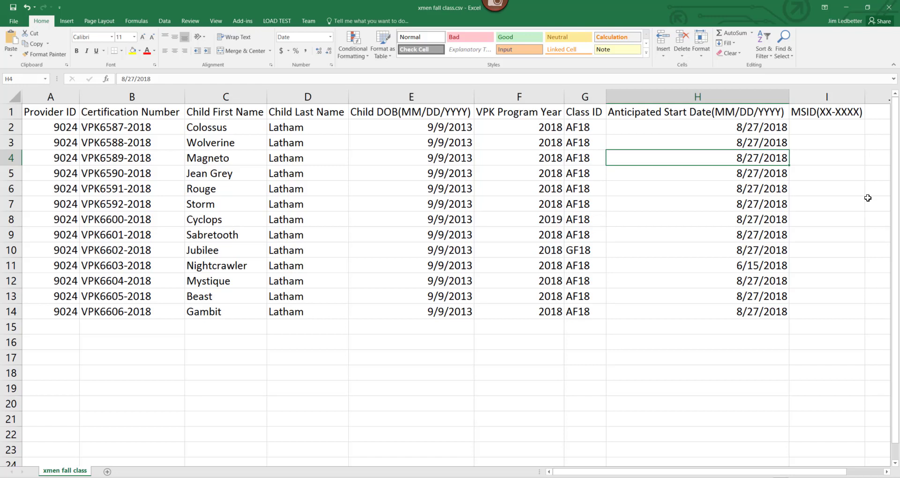
{"action": "left_click", "coordinate": [832, 164]}
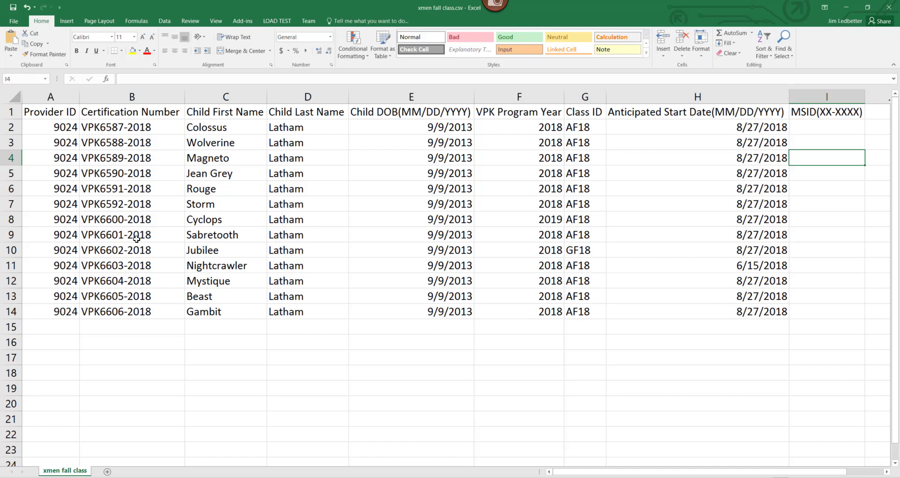
Save the workbook in CSV format and close it, replacing the existing xmen fall class.csv on the Desktop
{"action": "left_click", "coordinate": [13, 7]}
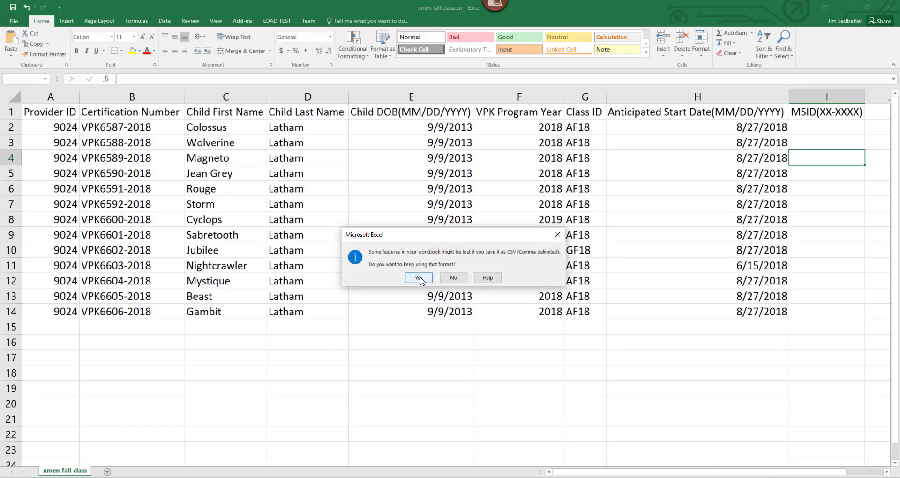
{"action": "left_click", "coordinate": [420, 280]}
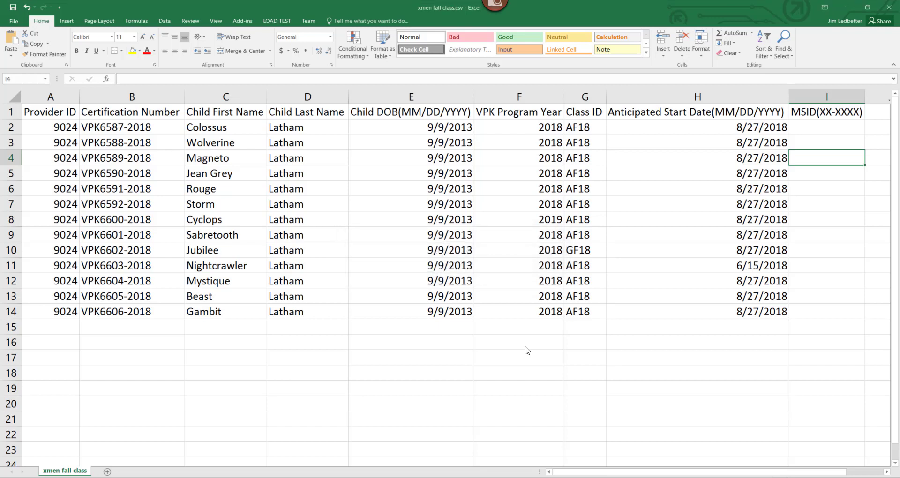
{"action": "left_click", "coordinate": [887, 8]}
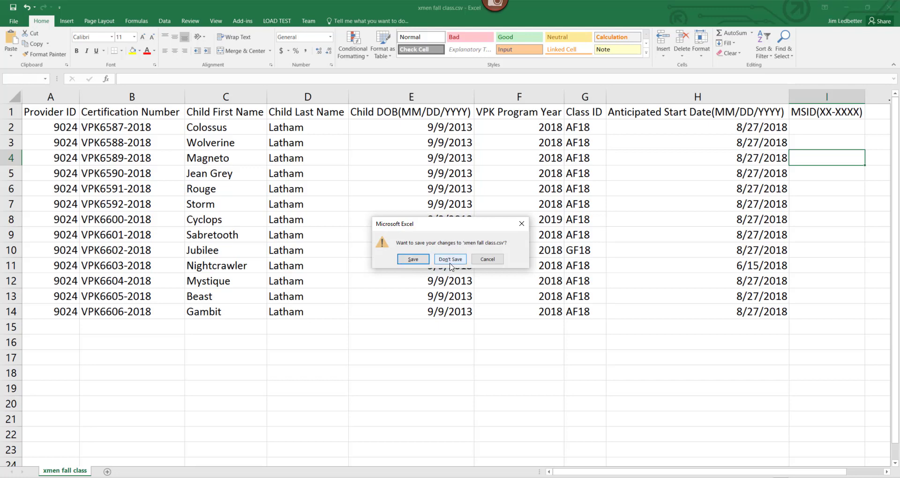
{"action": "left_click", "coordinate": [413, 259]}
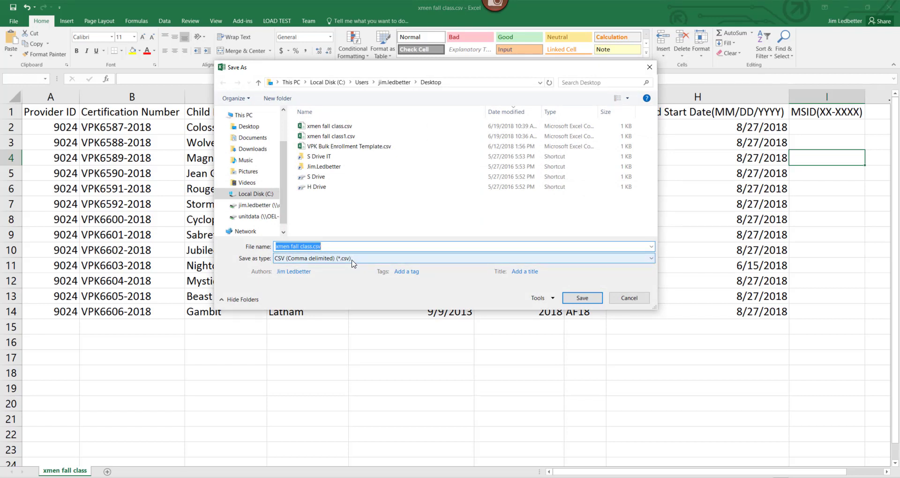
{"action": "left_click", "coordinate": [582, 298]}
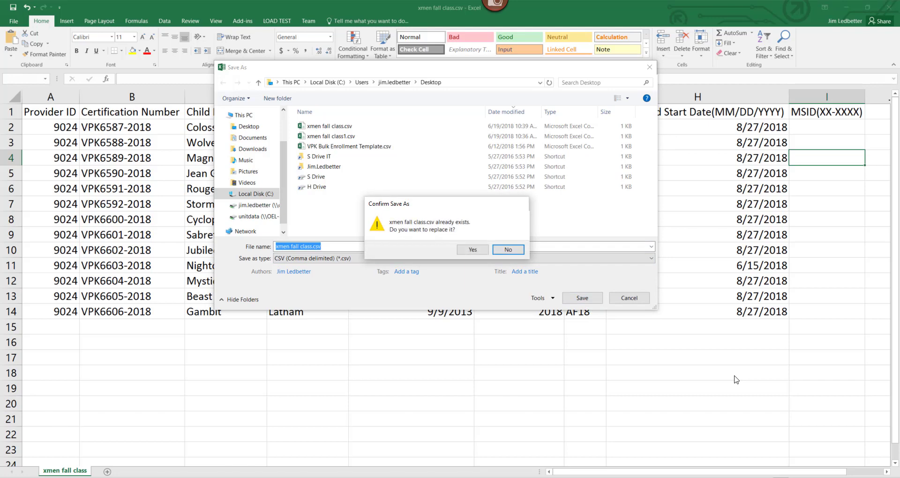
{"action": "left_click", "coordinate": [470, 251]}
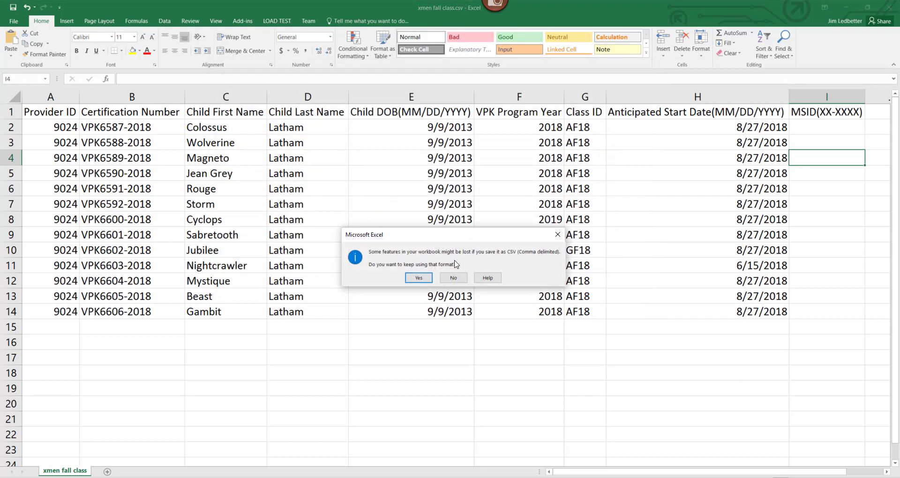
{"action": "left_click", "coordinate": [424, 279]}
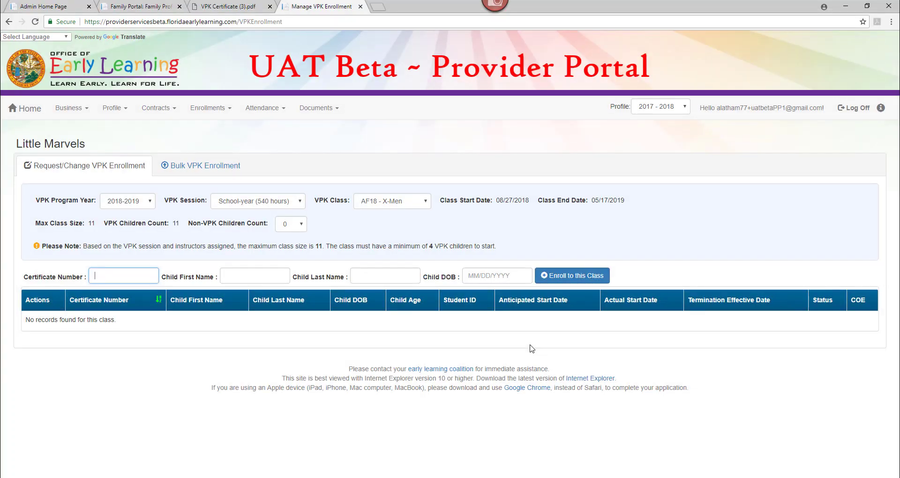
Upload xmen fall class.csv from the Desktop as a Bulk VPK Enrollment file in the Provider Portal
{"action": "left_click", "coordinate": [177, 168]}
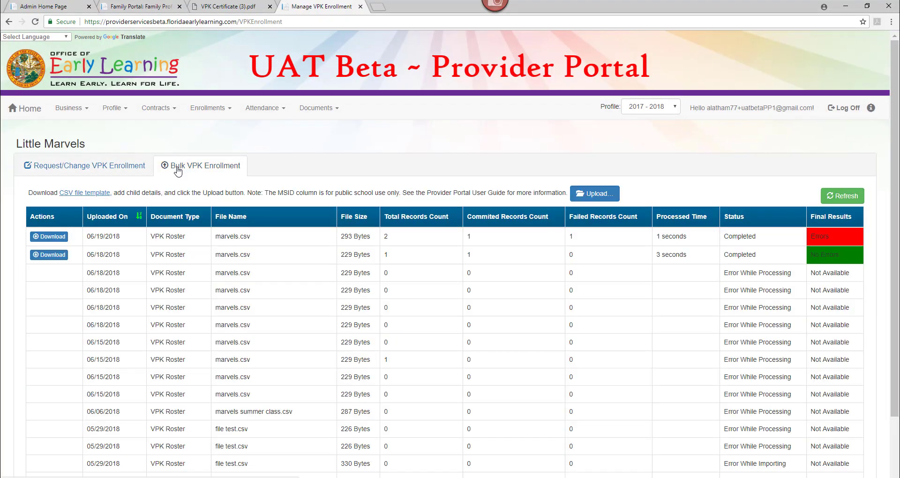
{"action": "left_click", "coordinate": [592, 194]}
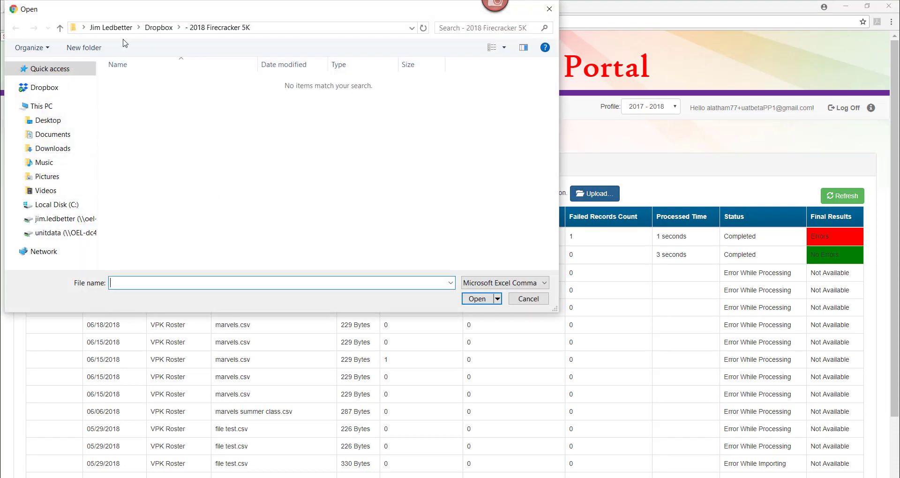
{"action": "left_click", "coordinate": [48, 125]}
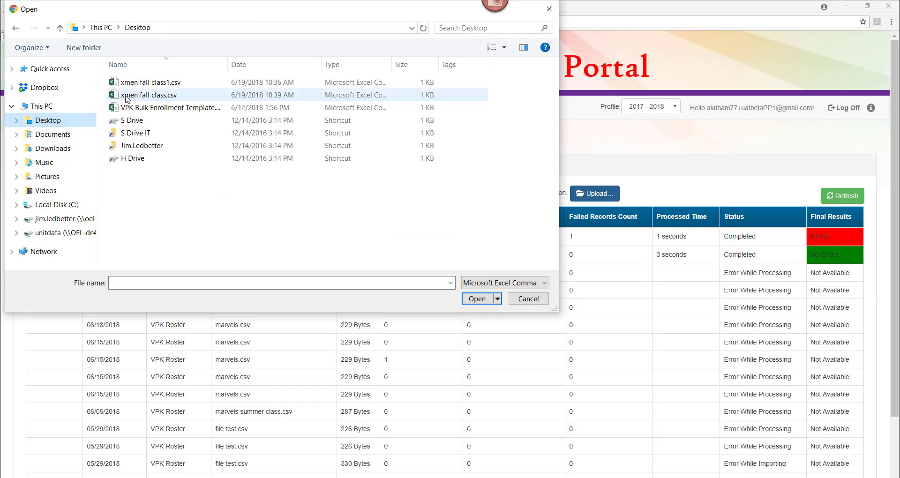
{"action": "left_click", "coordinate": [126, 96]}
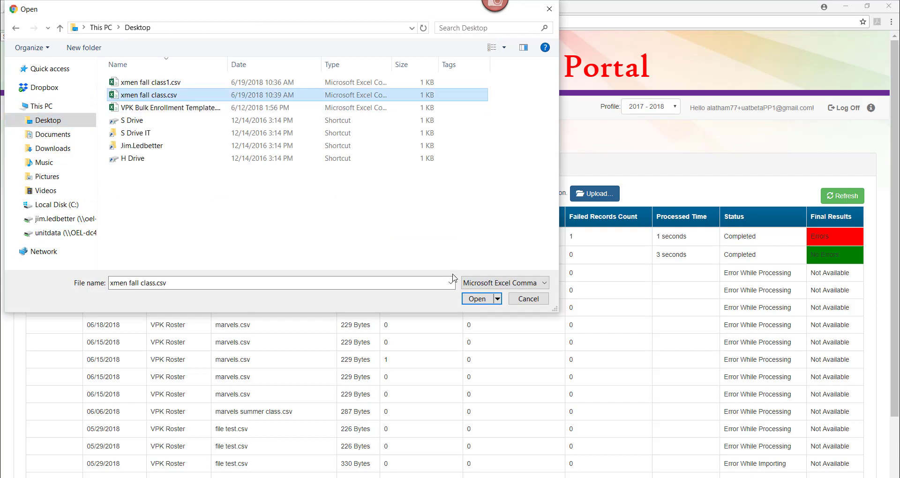
{"action": "left_click", "coordinate": [469, 299]}
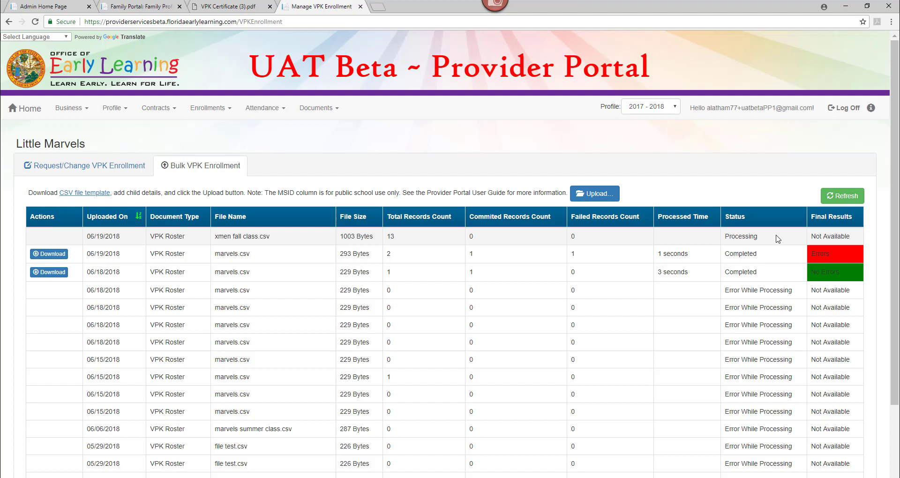
Refresh the bulk upload list and open the downloaded results file for xmen fall class.csv in Excel
{"action": "left_click", "coordinate": [832, 199]}
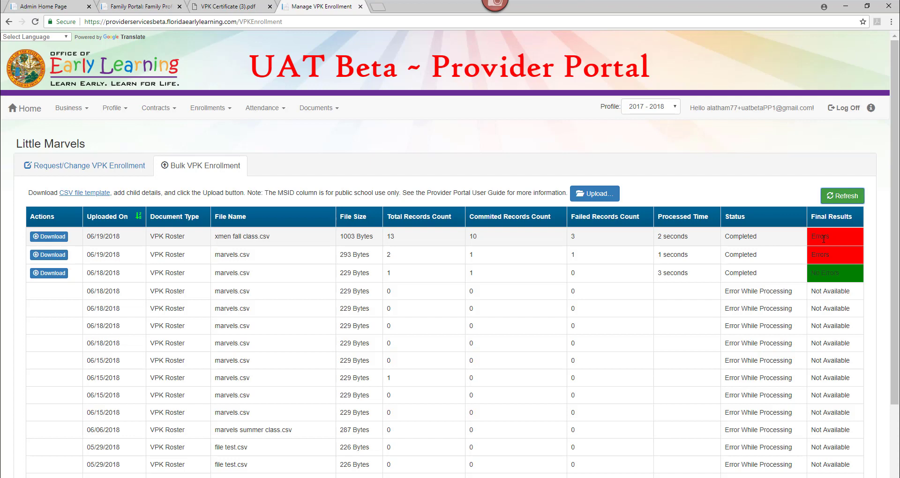
{"action": "left_click", "coordinate": [58, 238]}
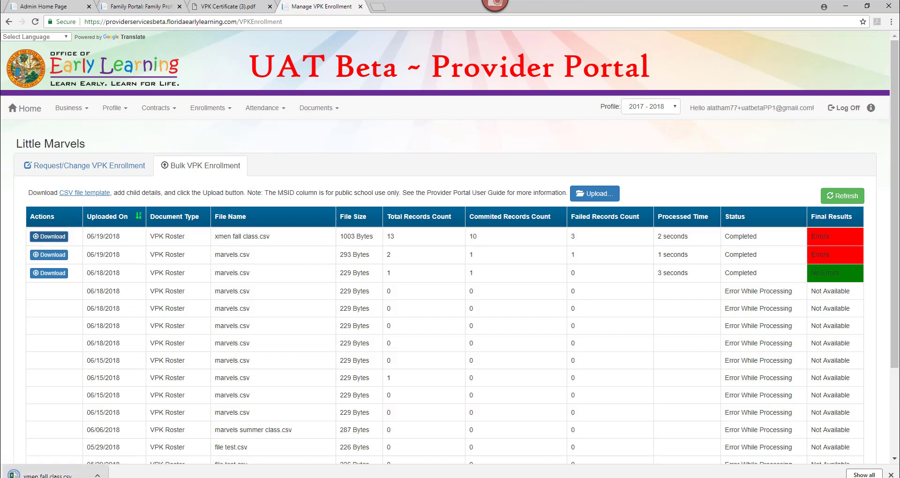
{"action": "left_click", "coordinate": [52, 474]}
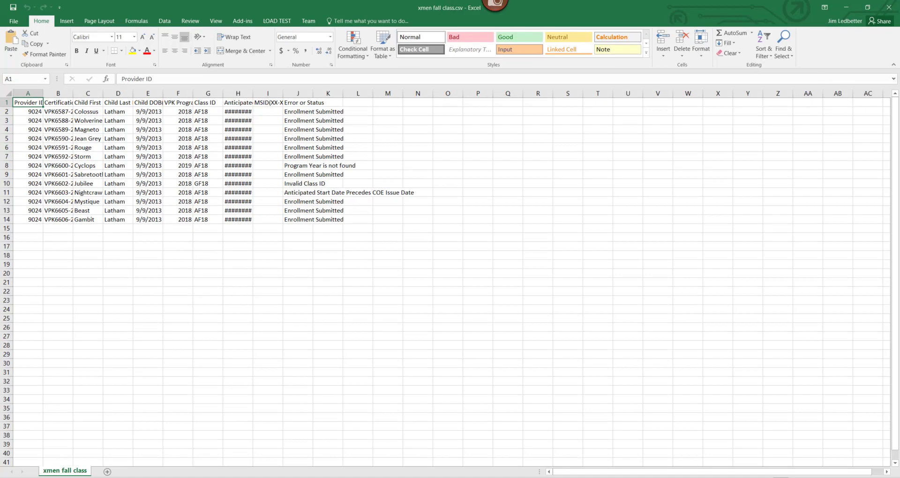
{"action": "scroll", "coordinate": [445, 277], "scroll_direction": "up", "scroll_amount": 5}
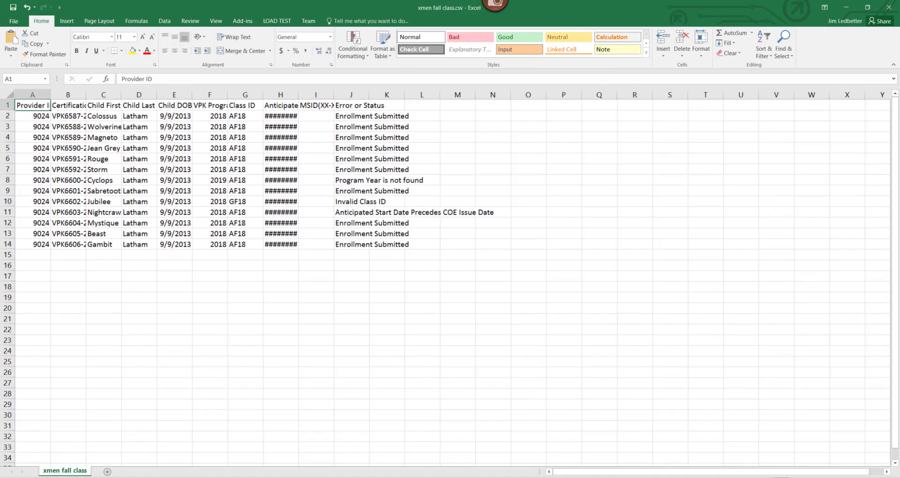
{"action": "scroll", "coordinate": [446, 276], "scroll_direction": "up", "scroll_amount": 2}
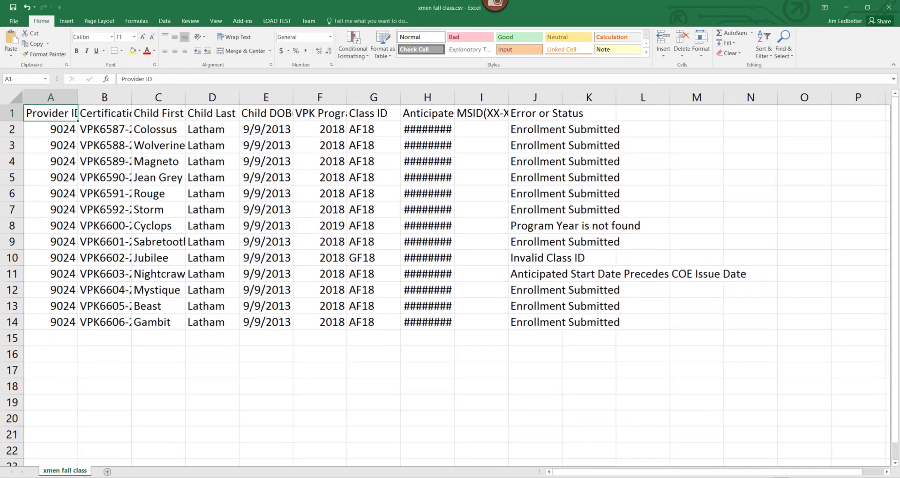
Auto-fit the width of all columns in the xmen fall class results sheet so every entry is readable
{"action": "left_click", "coordinate": [10, 95]}
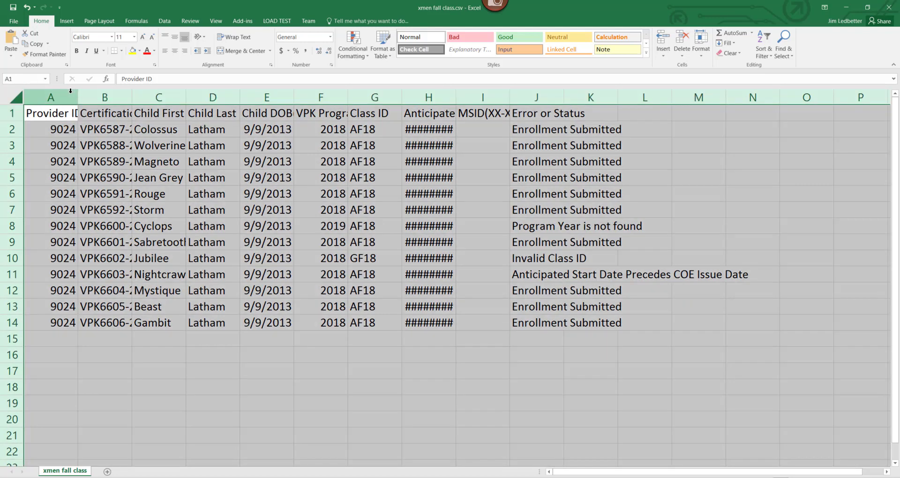
{"action": "double_click", "coordinate": [78, 97]}
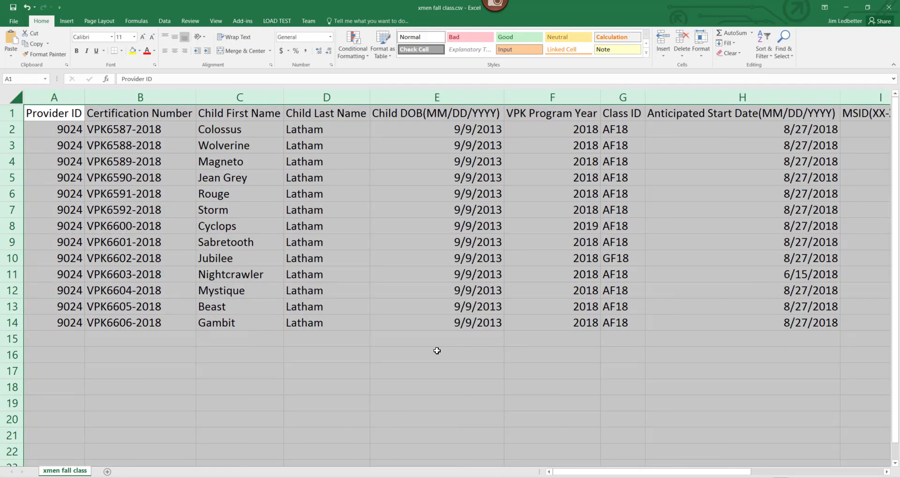
{"action": "scroll", "coordinate": [754, 123], "scroll_direction": "down", "scroll_amount": 7}
Examine the Error or Status entries in rows 2 to 14, comparing rows 8, 10 and 11 with their program year, class ID and start date
{"action": "left_click", "coordinate": [754, 123]}
{"action": "left_click_drag", "start_coordinate": [754, 123], "coordinate": [756, 184]}
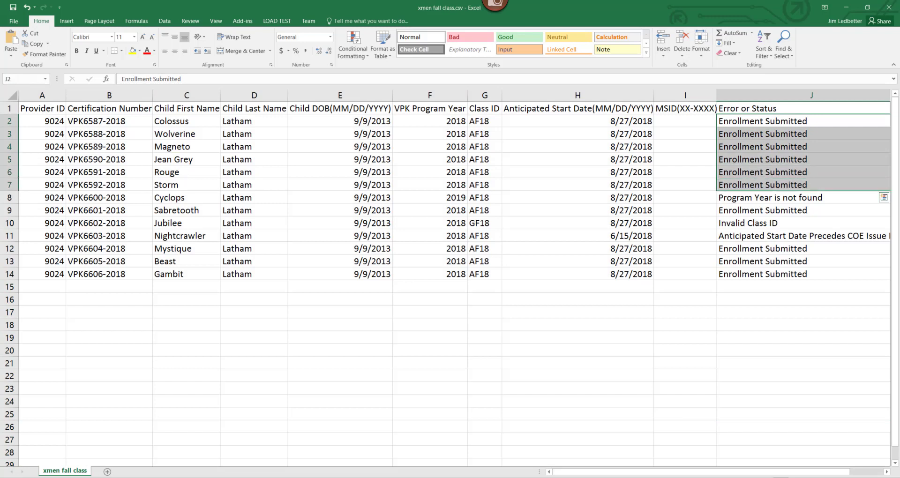
{"action": "left_click", "coordinate": [751, 198]}
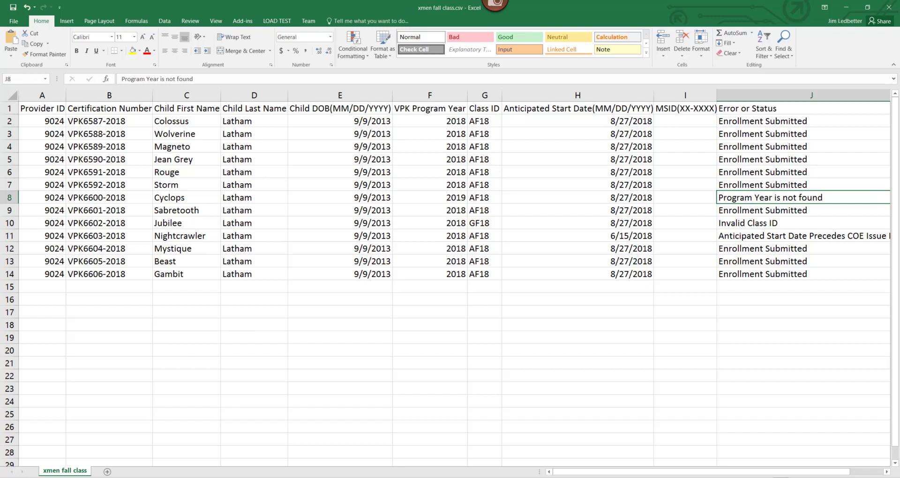
{"action": "left_click", "coordinate": [450, 197]}
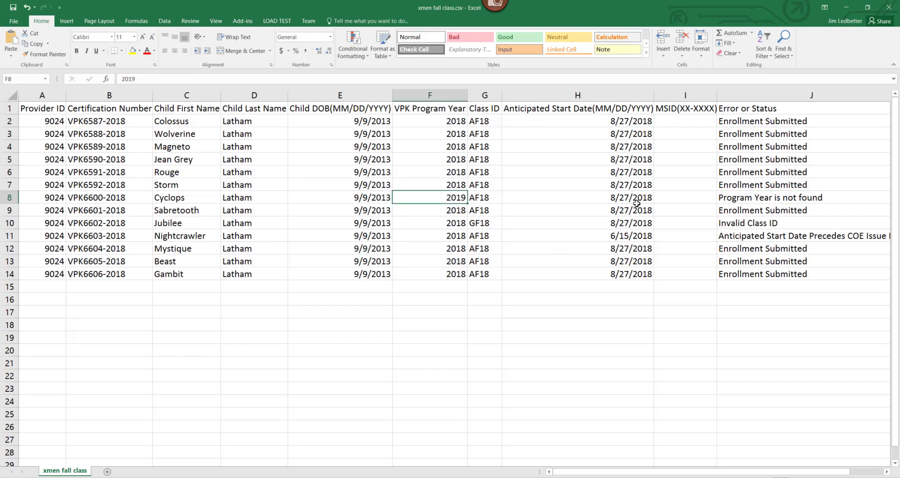
{"action": "left_click", "coordinate": [739, 198]}
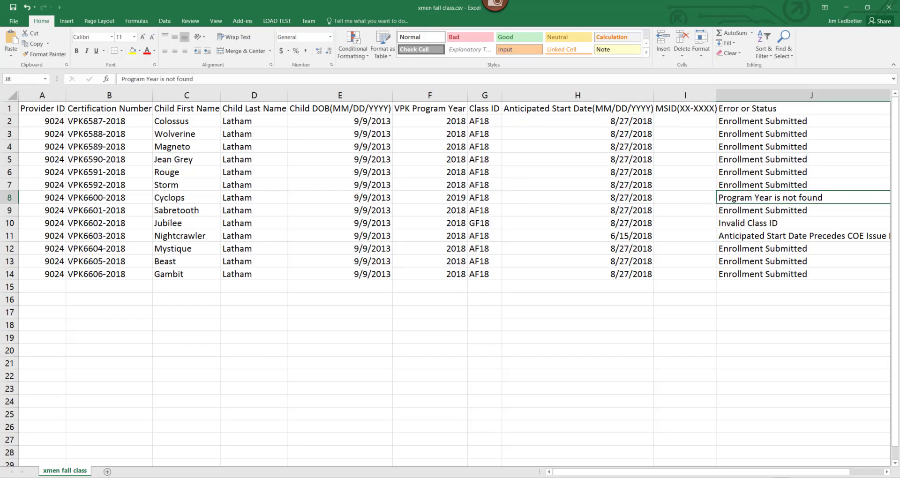
{"action": "left_click", "coordinate": [736, 223]}
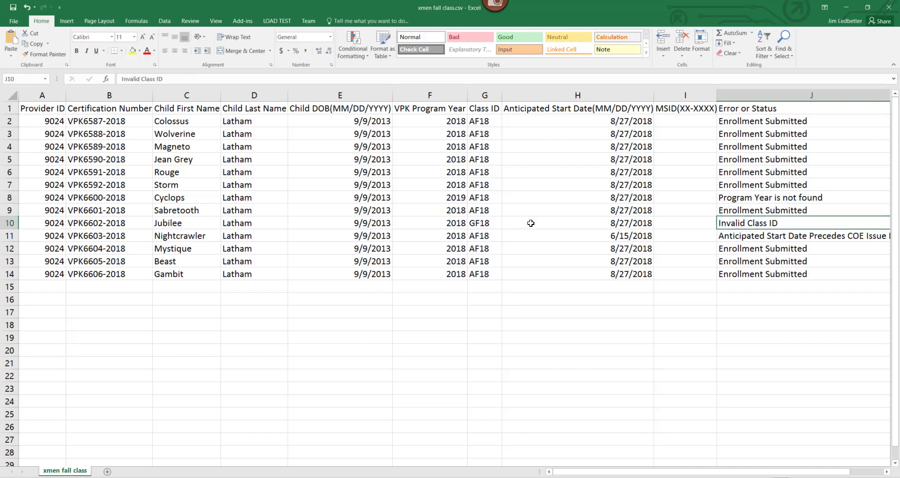
{"action": "left_click", "coordinate": [492, 223]}
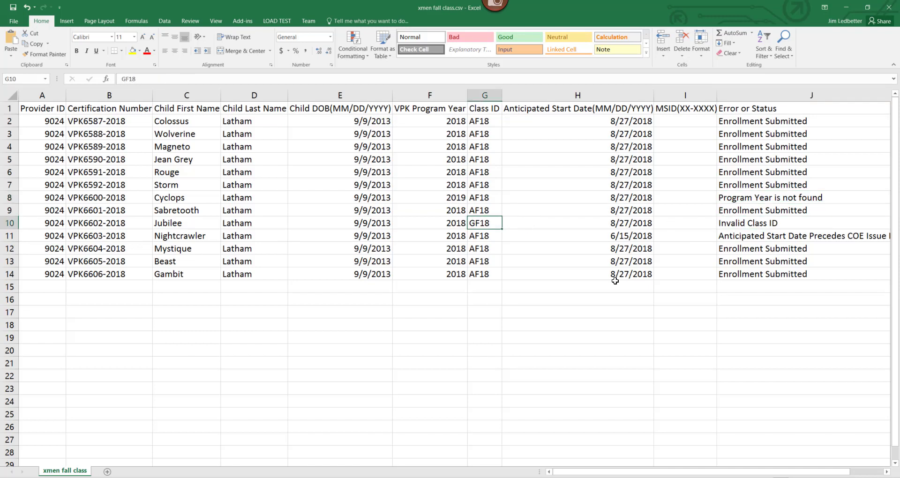
{"action": "left_click", "coordinate": [769, 227]}
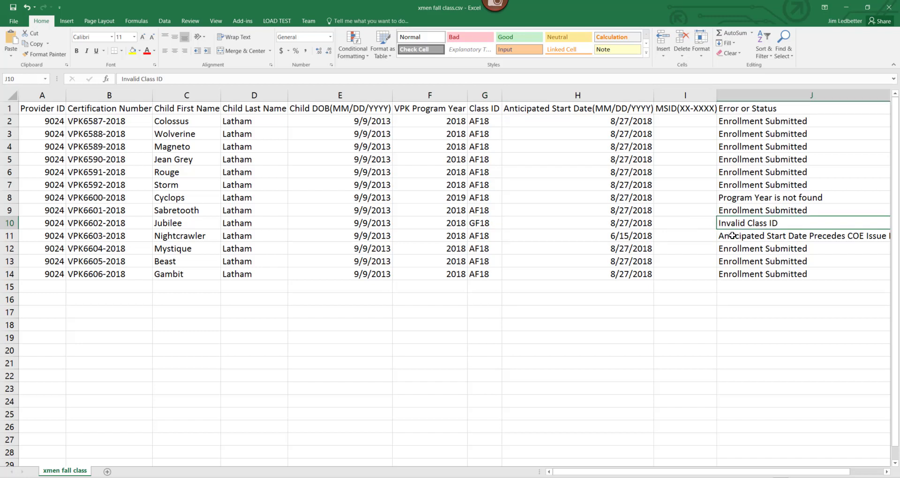
{"action": "left_click", "coordinate": [583, 236]}
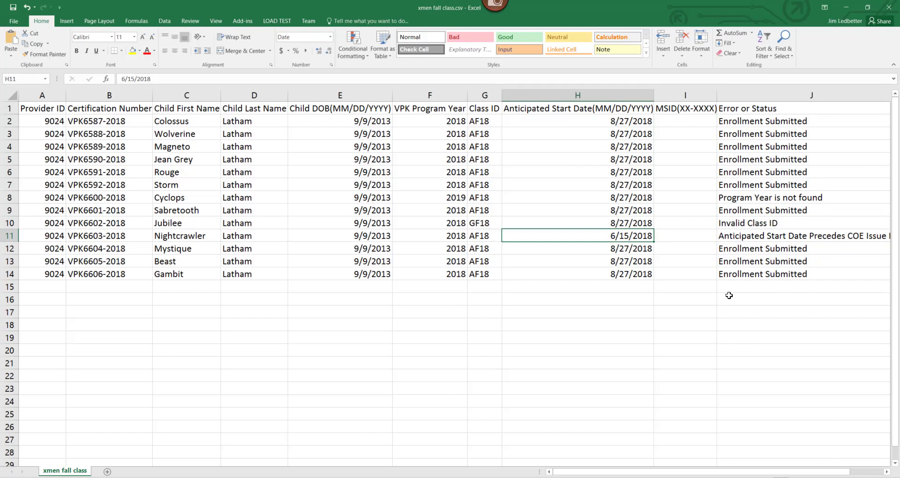
{"action": "left_click", "coordinate": [724, 237]}
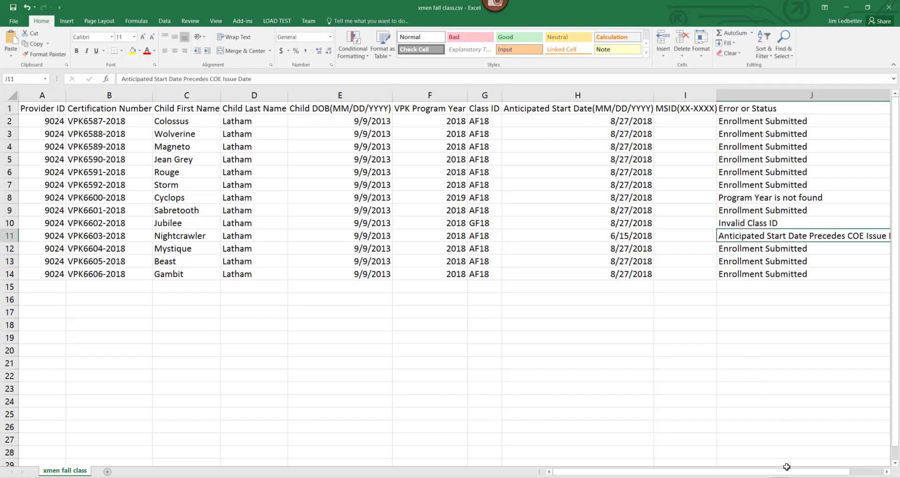
{"action": "left_click_drag", "start_coordinate": [780, 472], "coordinate": [813, 471]}
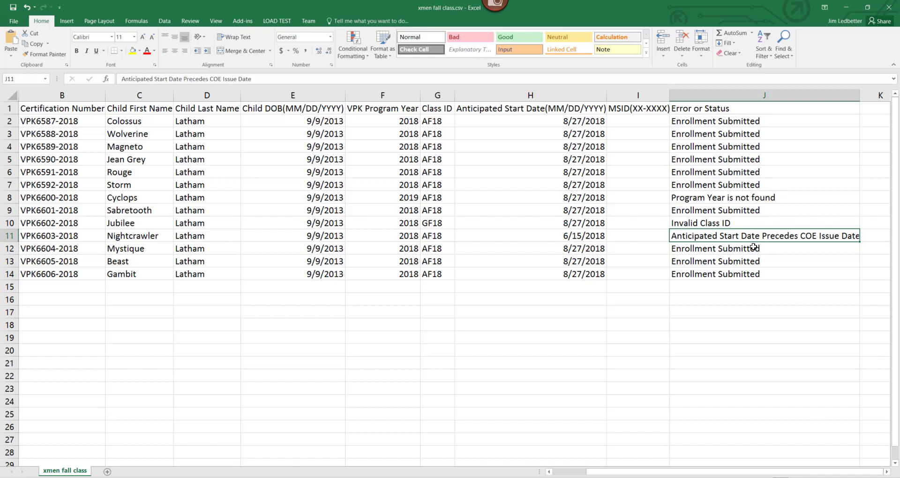
{"action": "left_click_drag", "start_coordinate": [752, 247], "coordinate": [748, 284]}
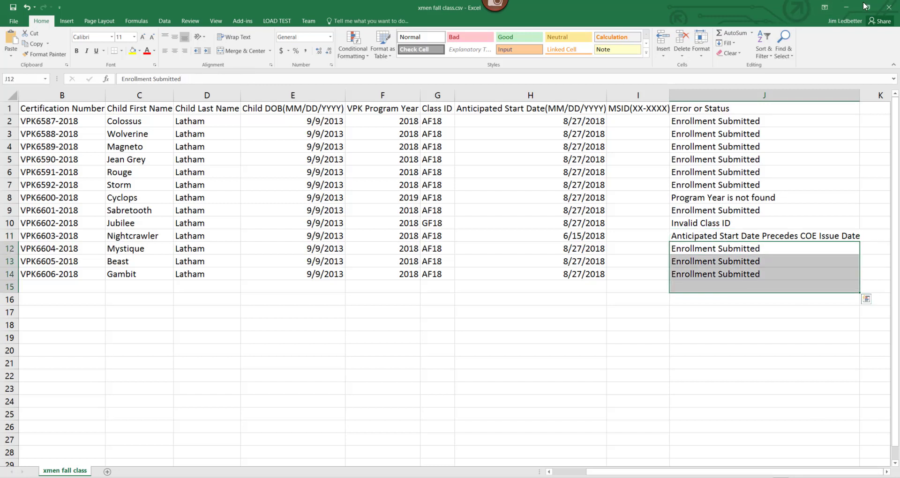
Download the 06/18/2018 marvels.csv results from the Provider Portal, open them in Excel and examine the child's enrollment status
{"action": "left_click", "coordinate": [845, 7]}
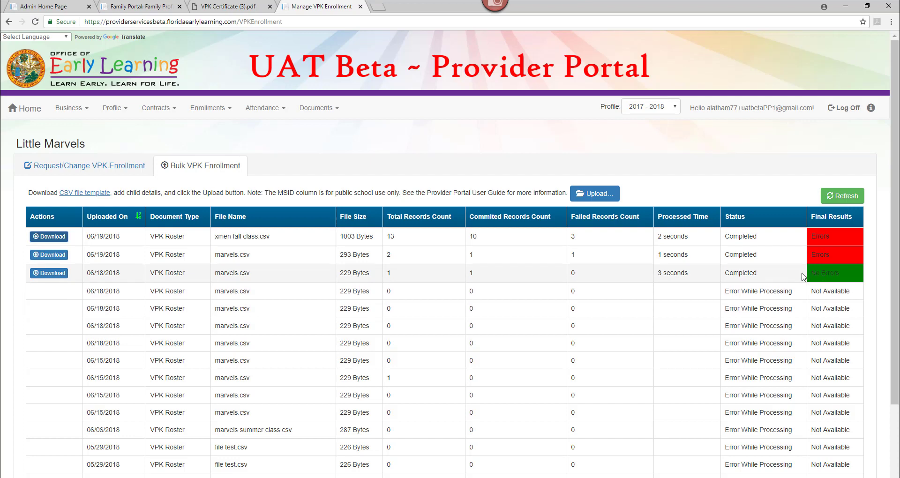
{"action": "left_click", "coordinate": [47, 274]}
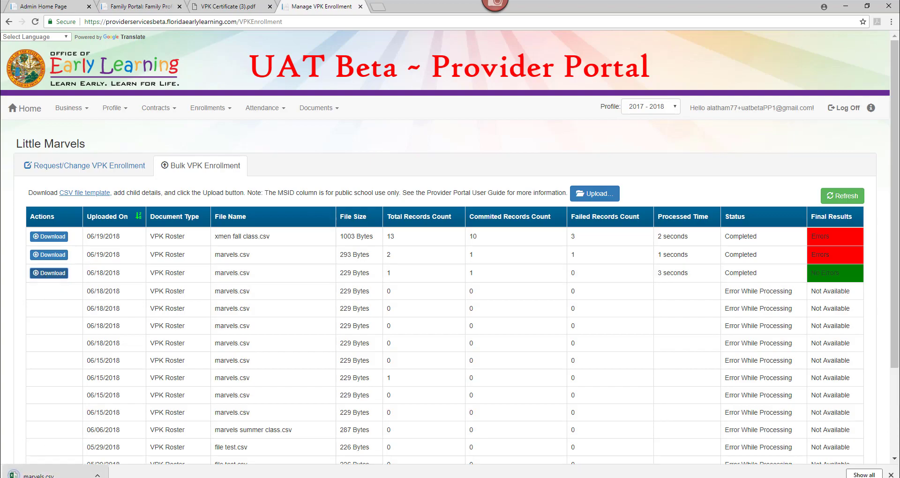
{"action": "left_click", "coordinate": [31, 474]}
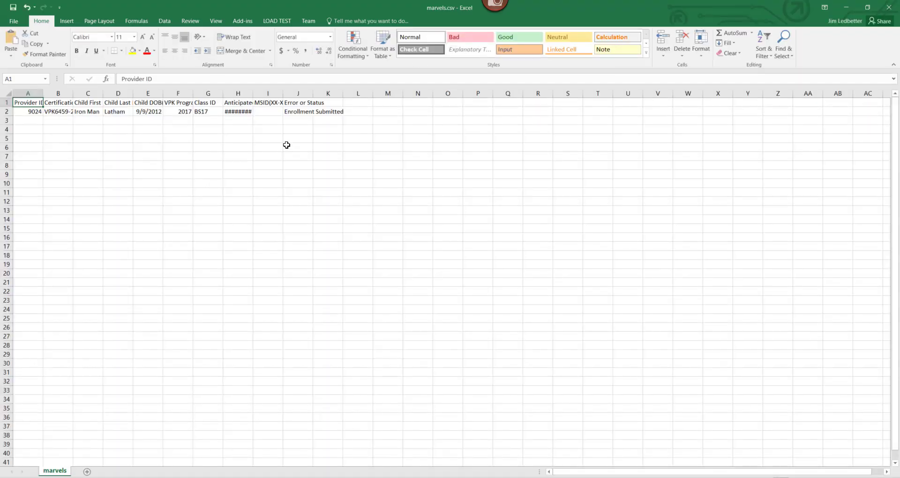
{"action": "left_click", "coordinate": [91, 113]}
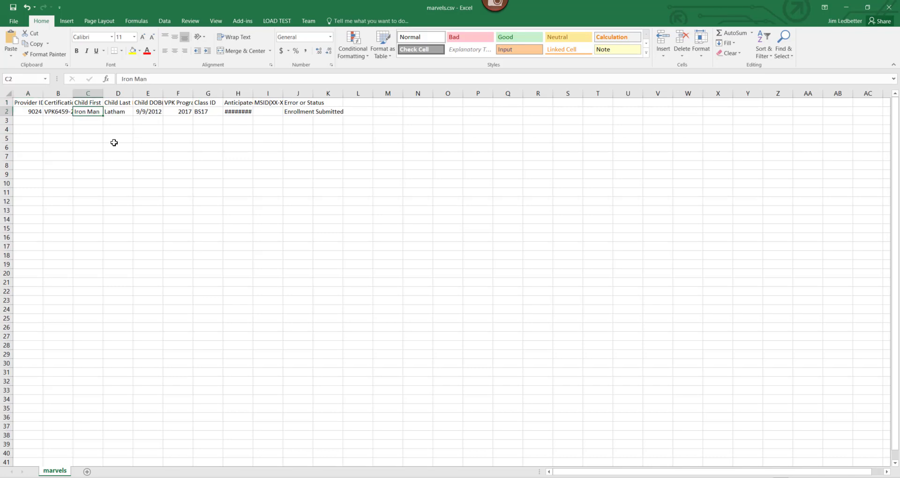
{"action": "left_click", "coordinate": [290, 111]}
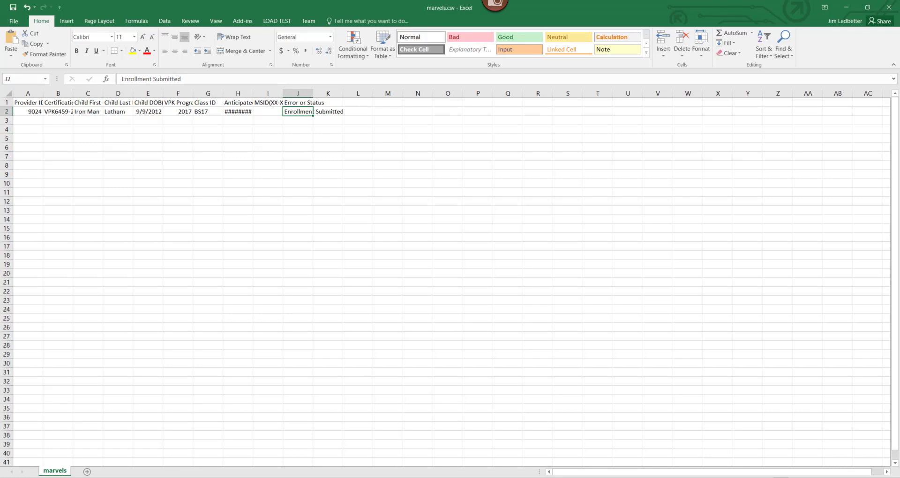
{"action": "scroll", "coordinate": [445, 277], "scroll_direction": "up", "scroll_amount": 7}
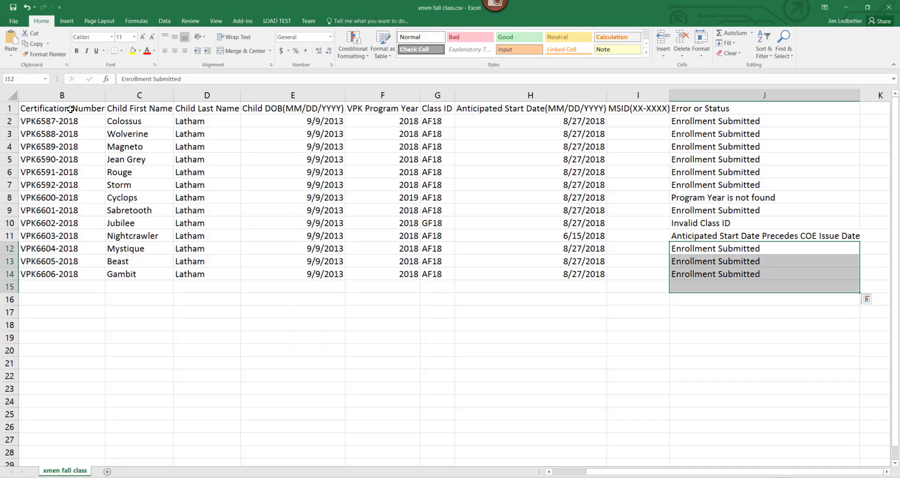
Review the xmen fall class results from Provider ID through Error or Status, checking certification number, program year, class ID, start date and MSID
{"action": "left_click", "coordinate": [70, 108]}
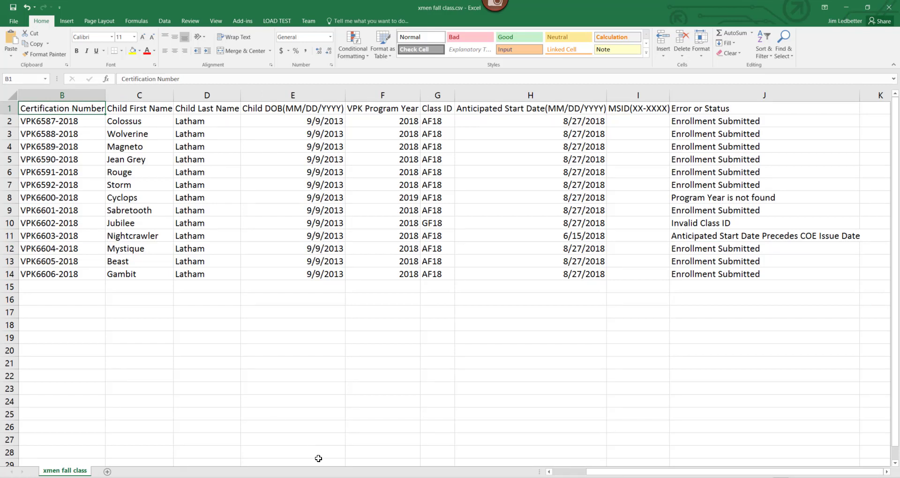
{"action": "left_click_drag", "start_coordinate": [698, 471], "coordinate": [600, 468]}
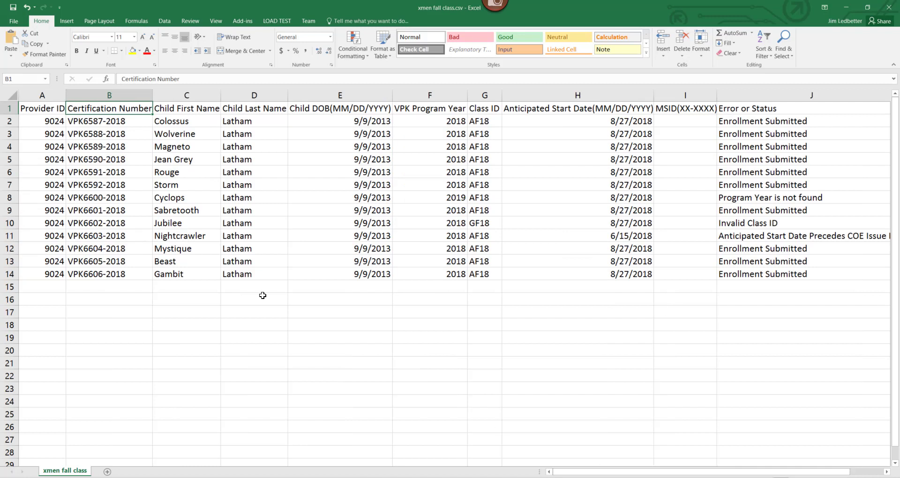
{"action": "left_click", "coordinate": [27, 121]}
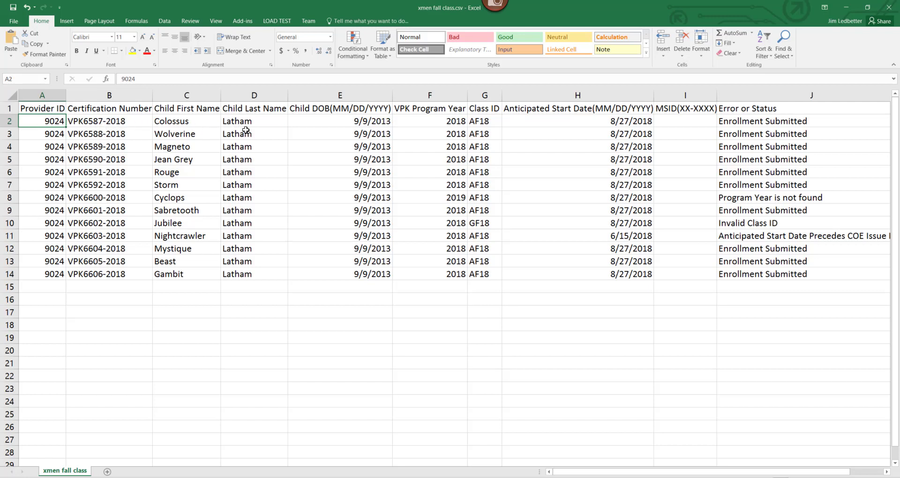
{"action": "left_click", "coordinate": [429, 123]}
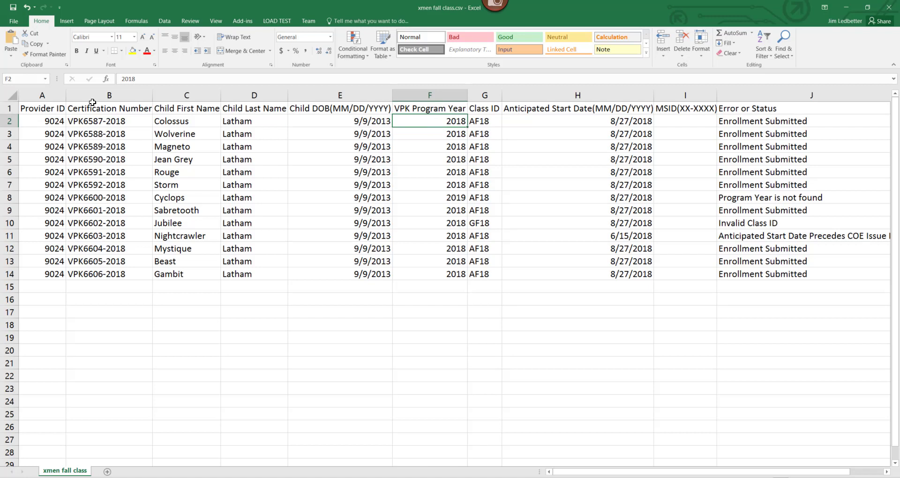
{"action": "left_click", "coordinate": [110, 122]}
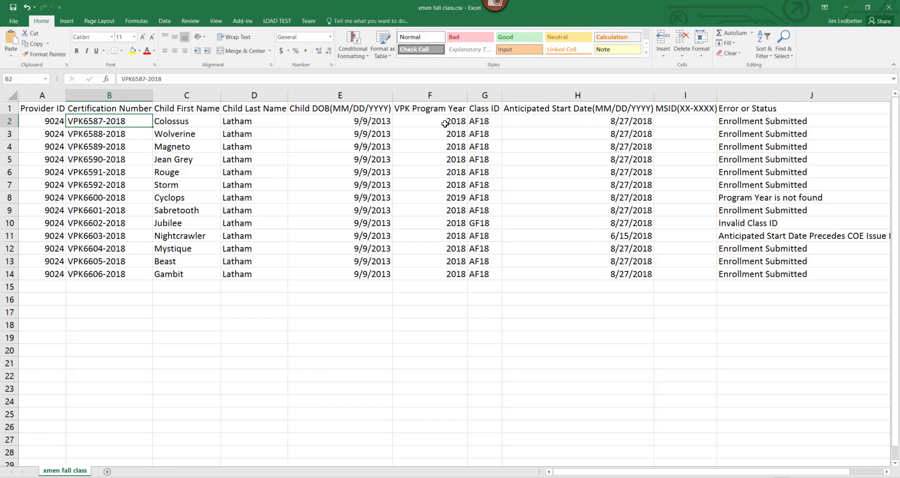
{"action": "left_click", "coordinate": [493, 120]}
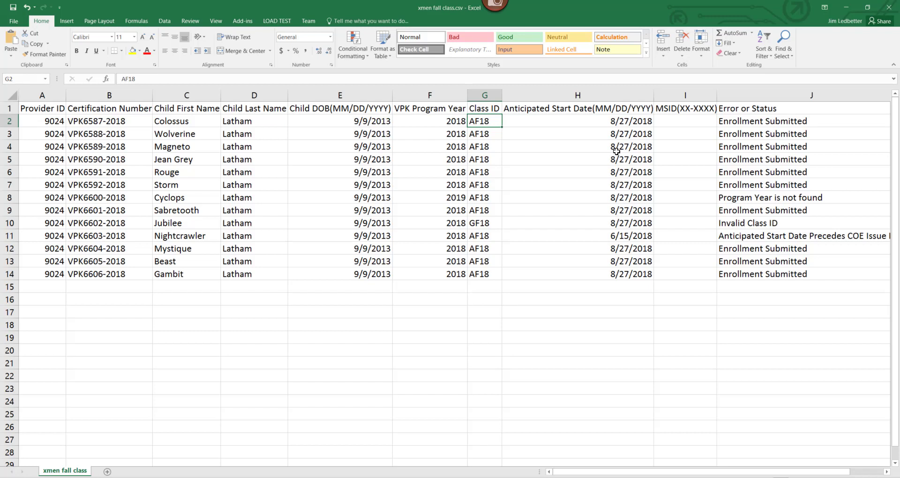
{"action": "left_click", "coordinate": [541, 123]}
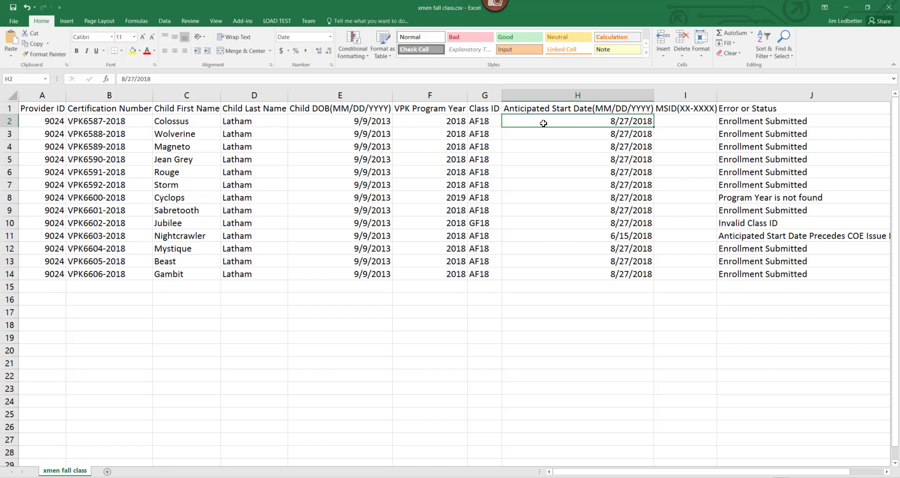
{"action": "left_click", "coordinate": [681, 117]}
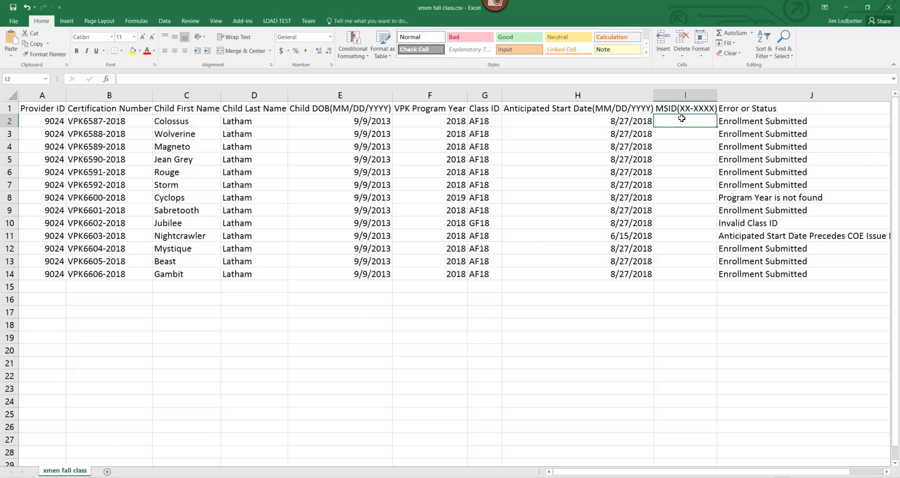
{"action": "left_click", "coordinate": [739, 128]}
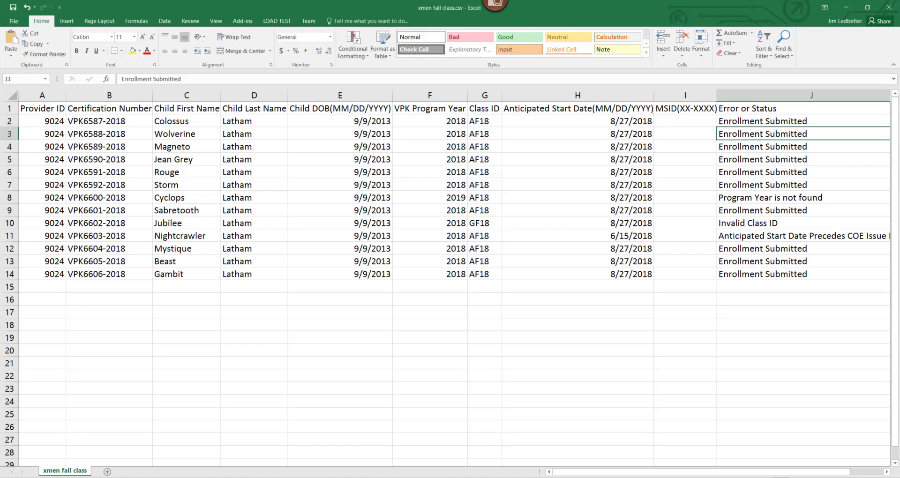
{"action": "left_click", "coordinate": [888, 7]}
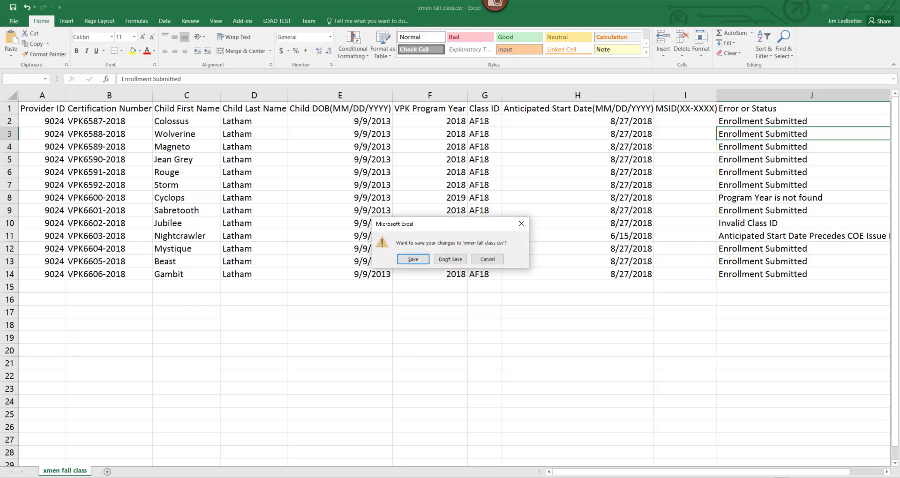
{"action": "left_click", "coordinate": [521, 223]}
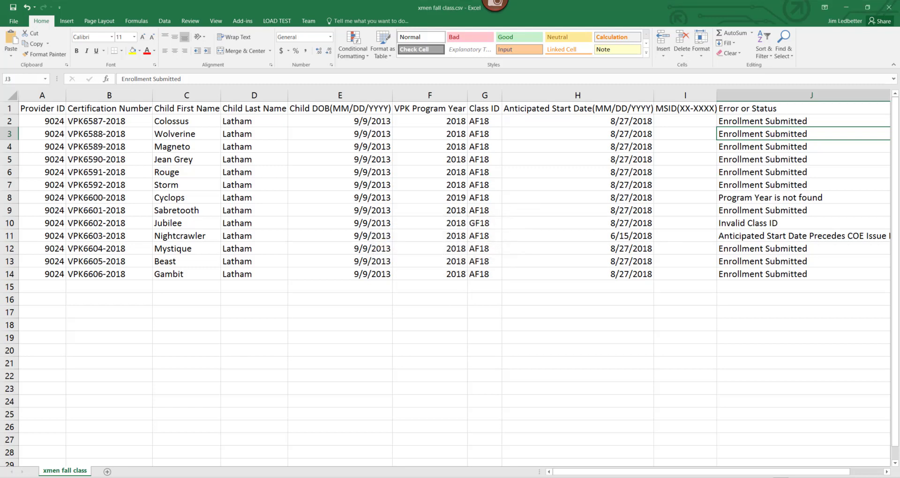
Switch to the Provider Portal, reload Request/Change VPK Enrollment and list the children in School-year (540 hours) class AF18 - X-Men
{"action": "left_click", "coordinate": [850, 10]}
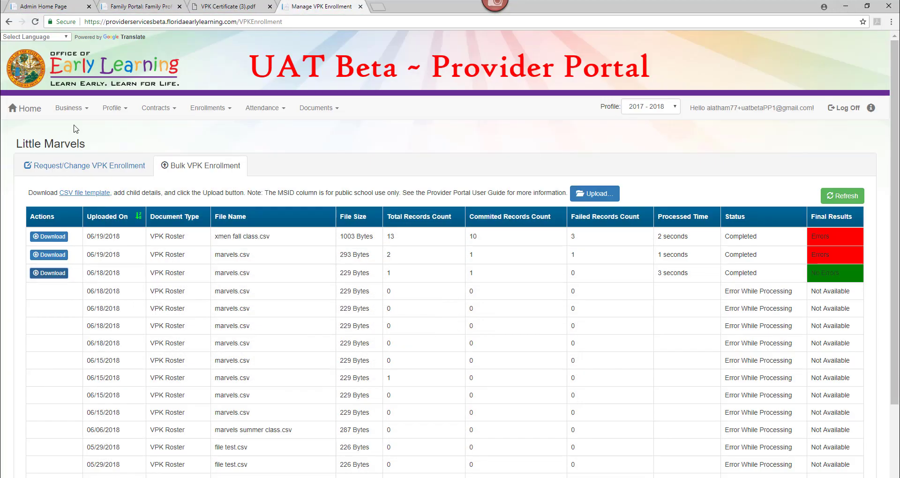
{"action": "left_click", "coordinate": [73, 168]}
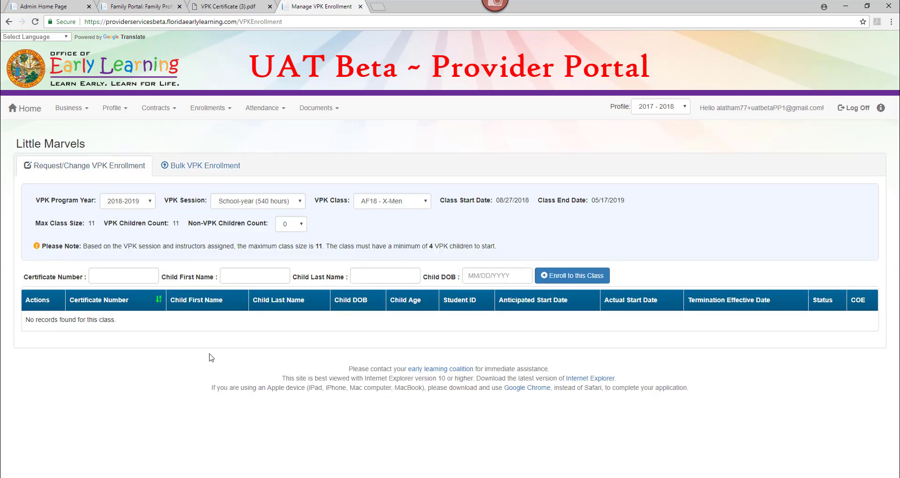
{"action": "left_click", "coordinate": [35, 22]}
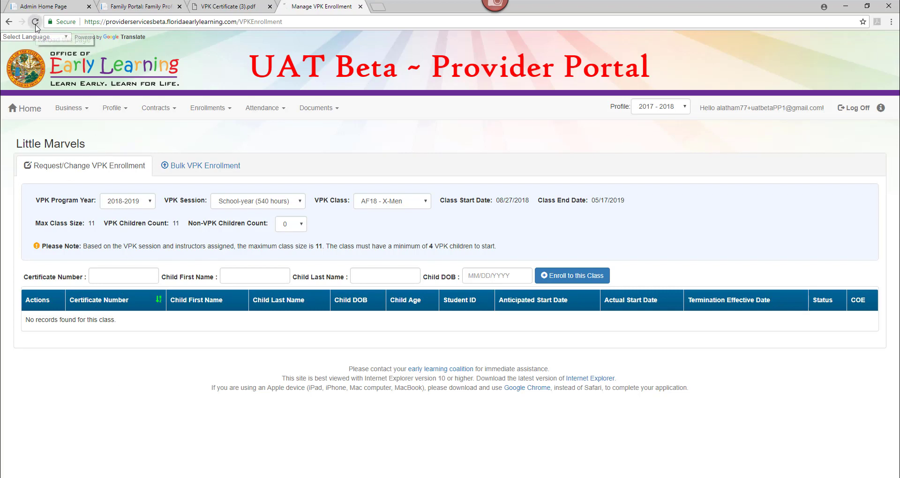
{"action": "left_click", "coordinate": [224, 205]}
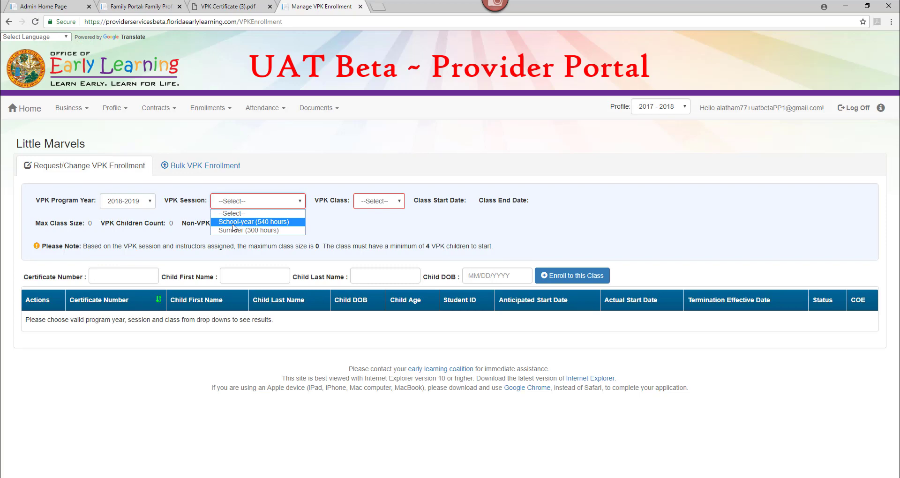
{"action": "left_click", "coordinate": [233, 223]}
{"action": "left_click", "coordinate": [410, 201]}
{"action": "left_click", "coordinate": [400, 222]}
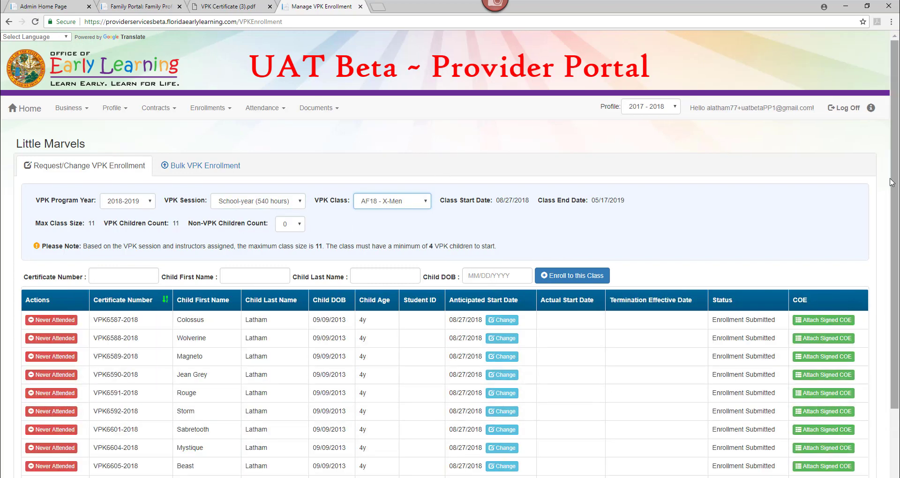
Review the AF18 - X-Men roster and the bulk upload results, and select class CF18 - X-Mansion under Request/Change VPK Enrollment
{"action": "left_click_drag", "start_coordinate": [893, 185], "coordinate": [893, 267]}
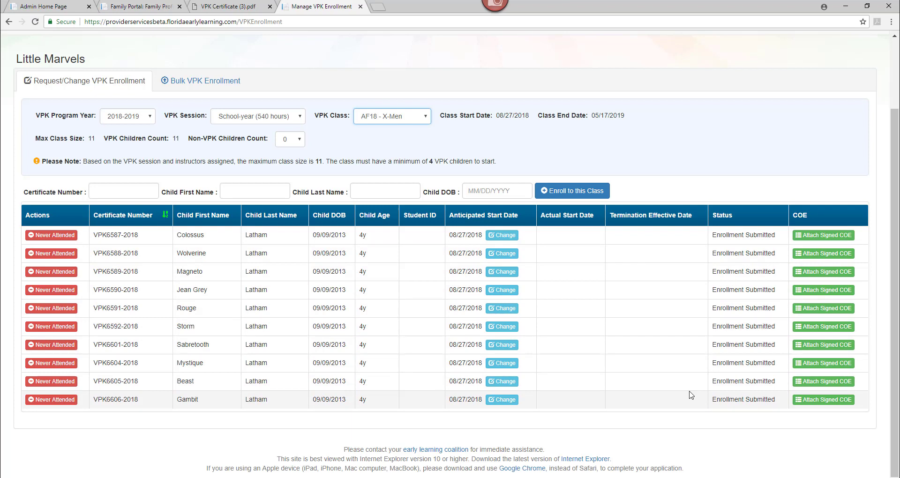
{"action": "left_click", "coordinate": [224, 85]}
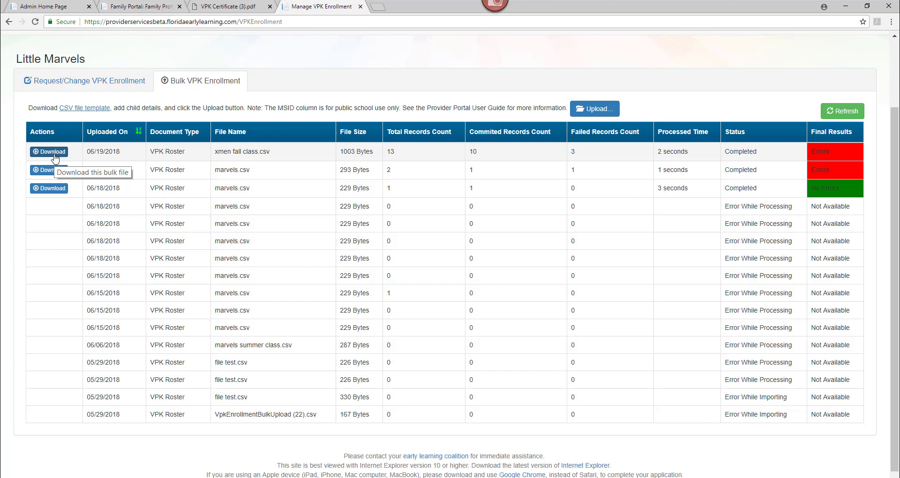
{"action": "left_click", "coordinate": [76, 81]}
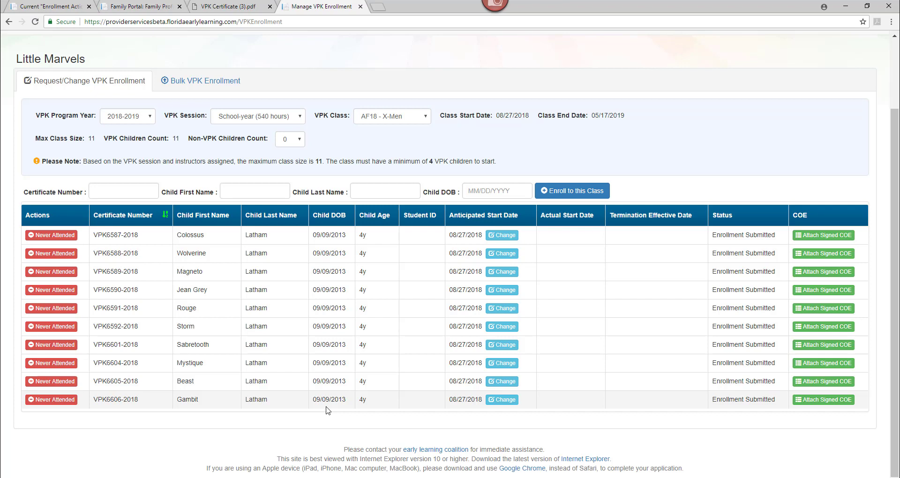
{"action": "left_click", "coordinate": [406, 122]}
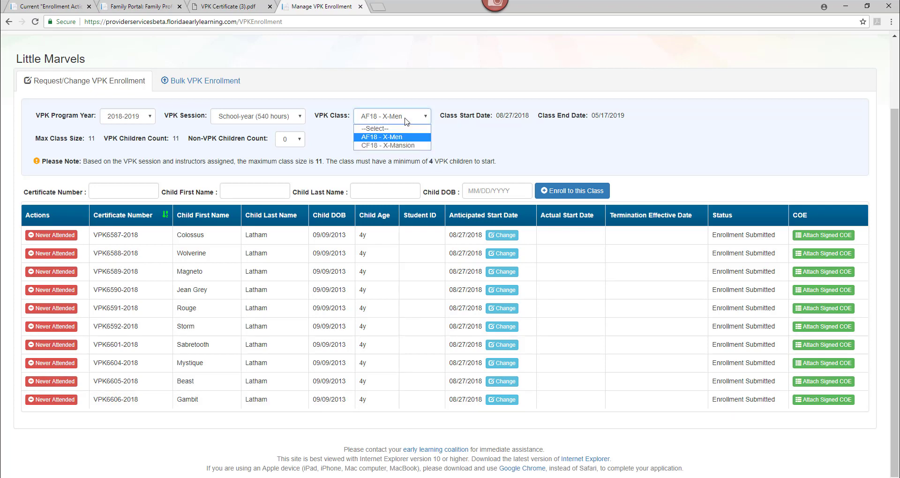
{"action": "left_click", "coordinate": [407, 146]}
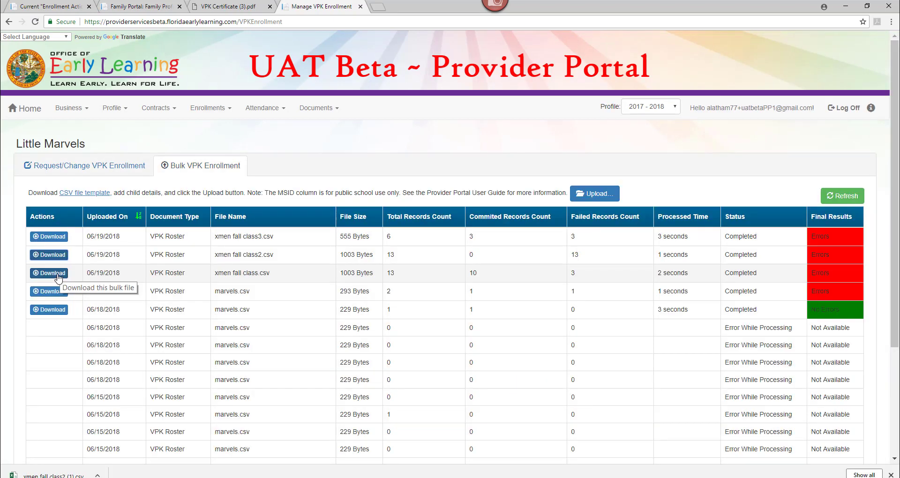
Download the 06/19/2018 xmen fall class.csv results from Bulk VPK Enrollment and open them in Excel
{"action": "left_click", "coordinate": [58, 276]}
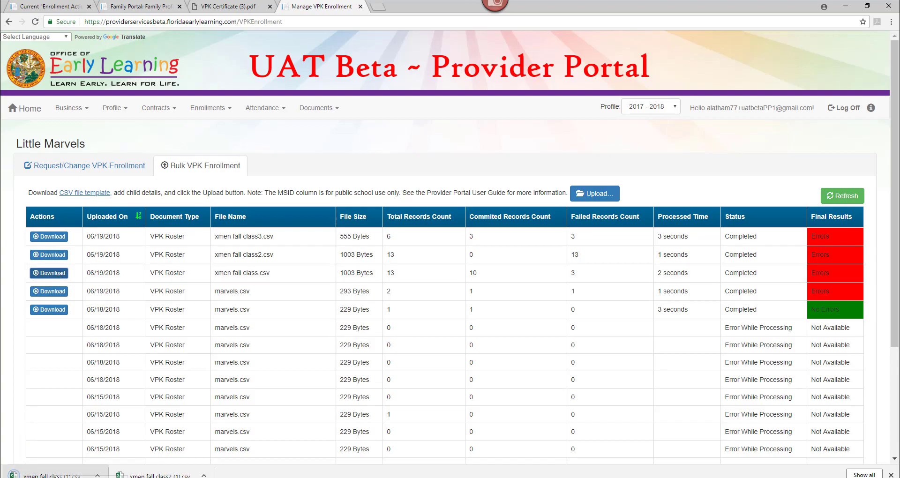
{"action": "left_click", "coordinate": [51, 475]}
{"action": "scroll", "coordinate": [633, 469], "scroll_direction": "right", "scroll_amount": 3}
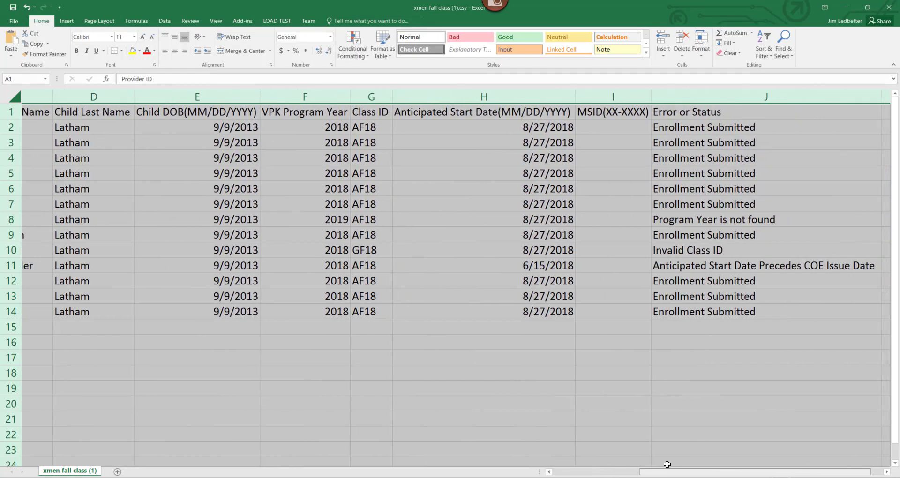
{"action": "scroll", "coordinate": [667, 465], "scroll_direction": "right", "scroll_amount": 1}
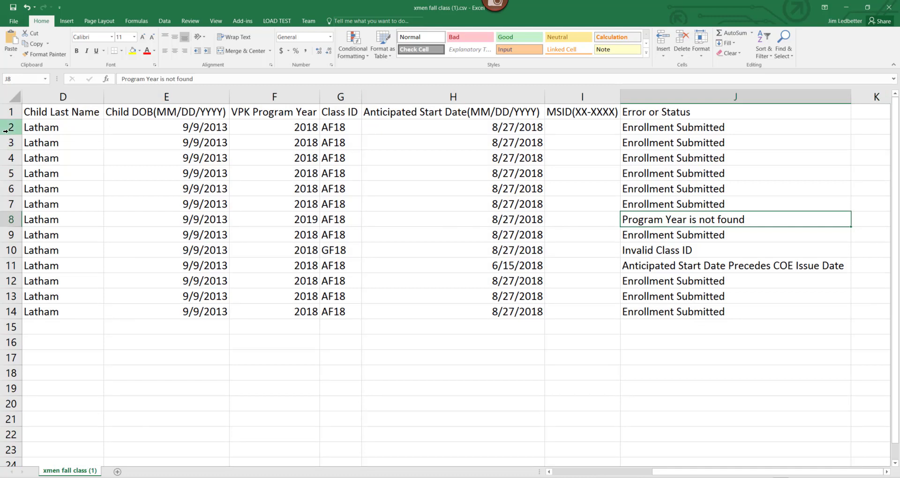
Delete every row whose Error or Status is Enrollment Submitted, keeping only the header and the rows with errors
{"action": "left_click_drag", "start_coordinate": [5, 131], "coordinate": [9, 202]}
{"action": "right_click", "coordinate": [7, 173]}
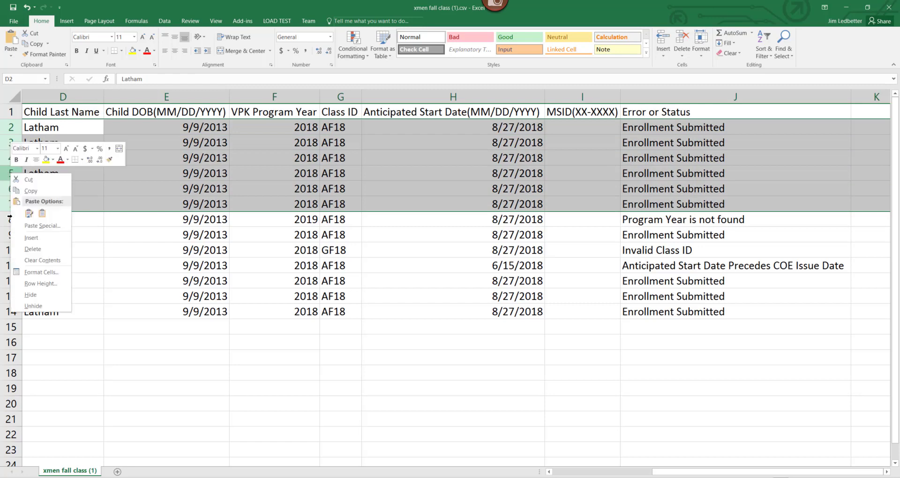
{"action": "left_click", "coordinate": [33, 251]}
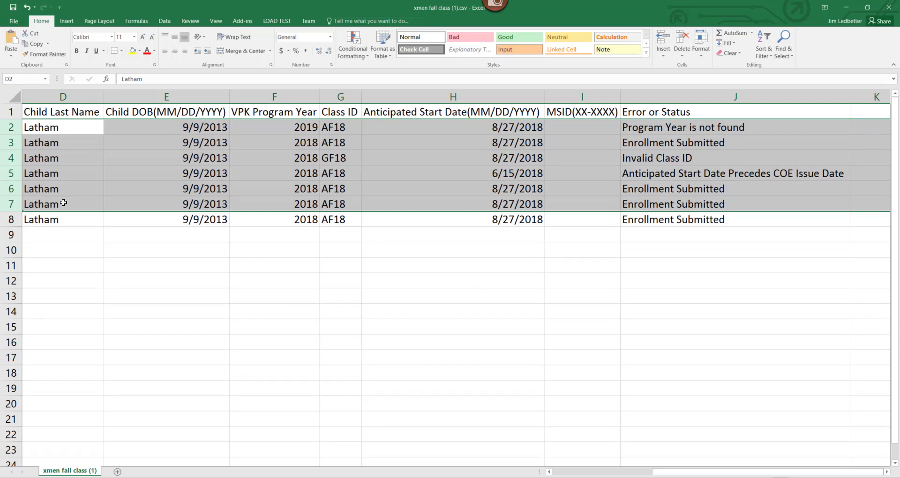
{"action": "left_click", "coordinate": [3, 143]}
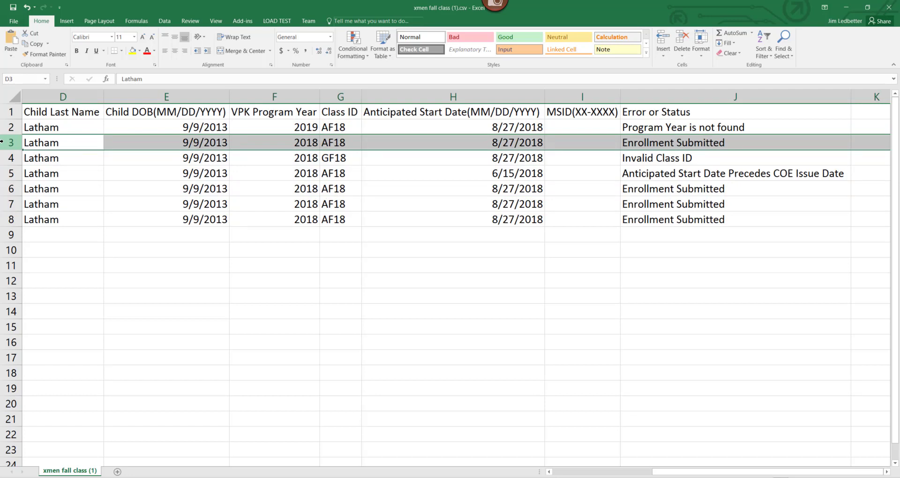
{"action": "right_click", "coordinate": [3, 142]}
{"action": "left_click", "coordinate": [29, 274]}
{"action": "key", "text": "ctrl+minus"}
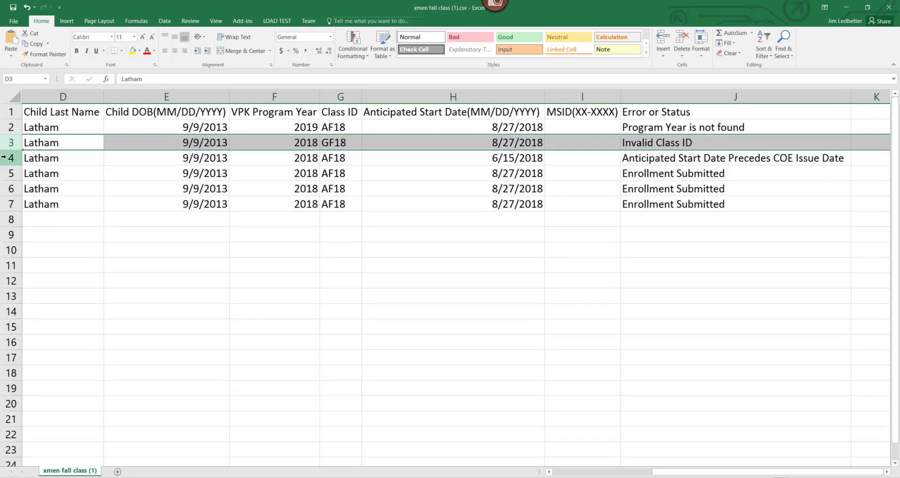
{"action": "left_click_drag", "start_coordinate": [4, 171], "coordinate": [8, 203]}
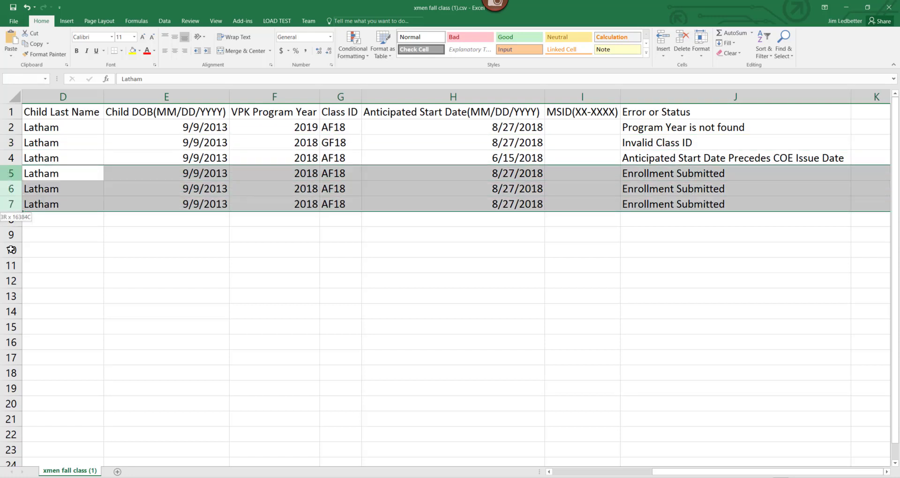
{"action": "right_click", "coordinate": [8, 196]}
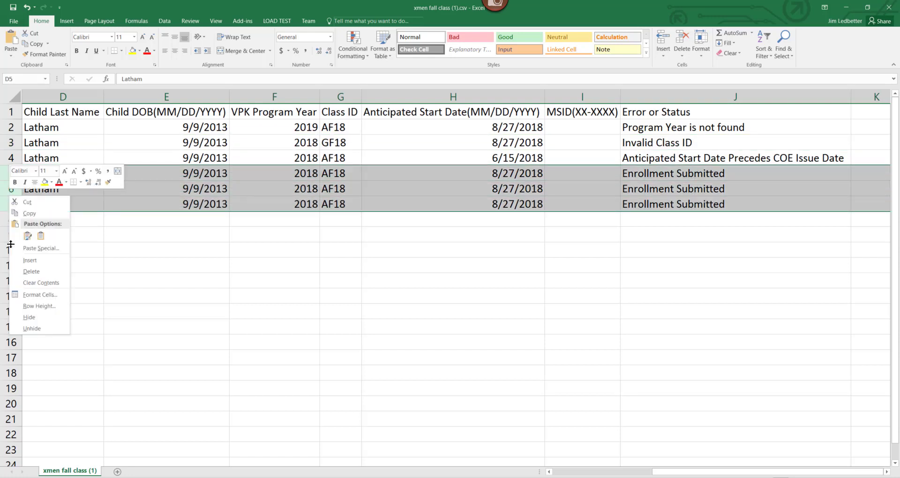
{"action": "left_click", "coordinate": [43, 272]}
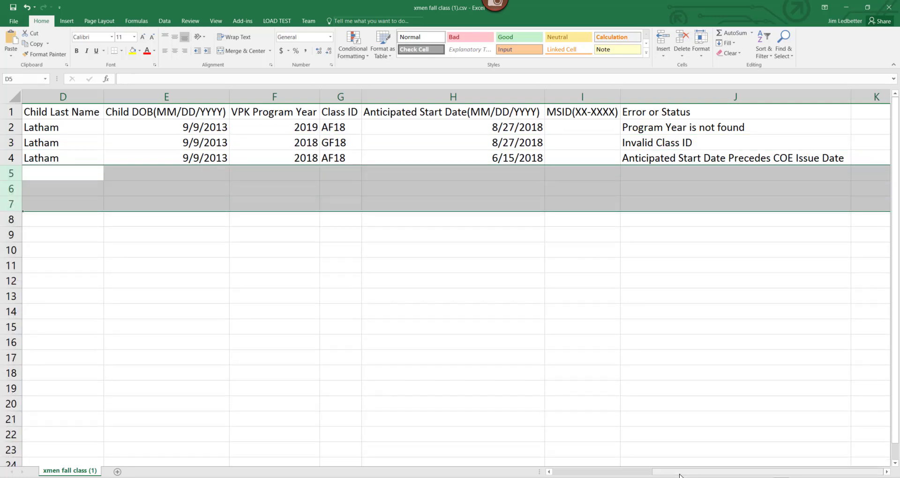
Correct the error rows by setting the program year in F2 to 2018, class ID in G3 to AF18 and start date in H4 to 8/27/2018
{"action": "left_click_drag", "start_coordinate": [661, 472], "coordinate": [620, 470]}
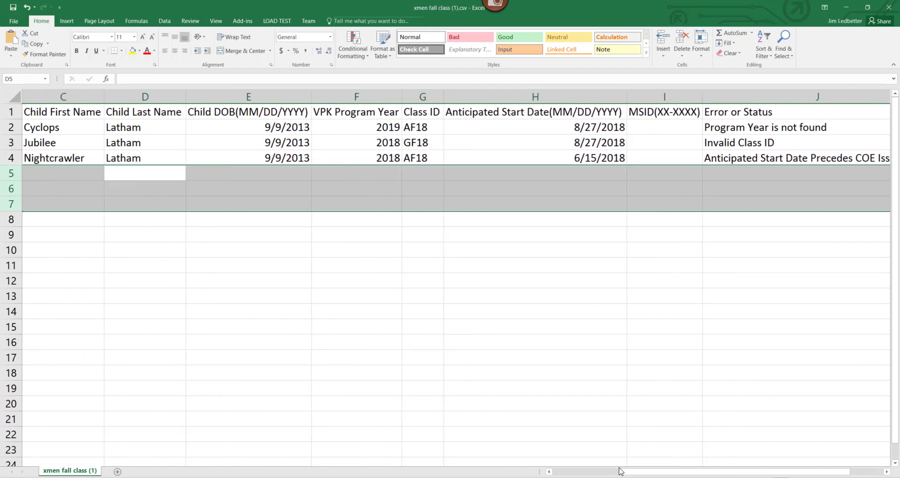
{"action": "left_click", "coordinate": [368, 128]}
{"action": "type", "text": "2018"}
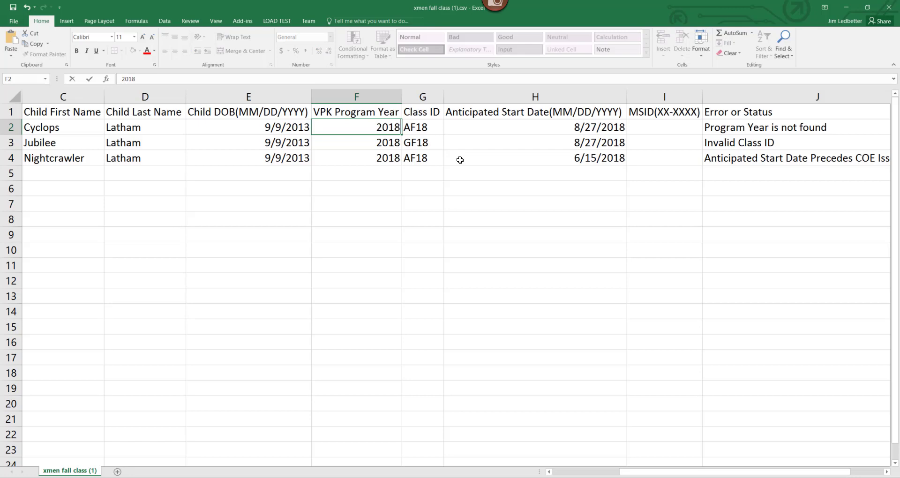
{"action": "left_click", "coordinate": [423, 144]}
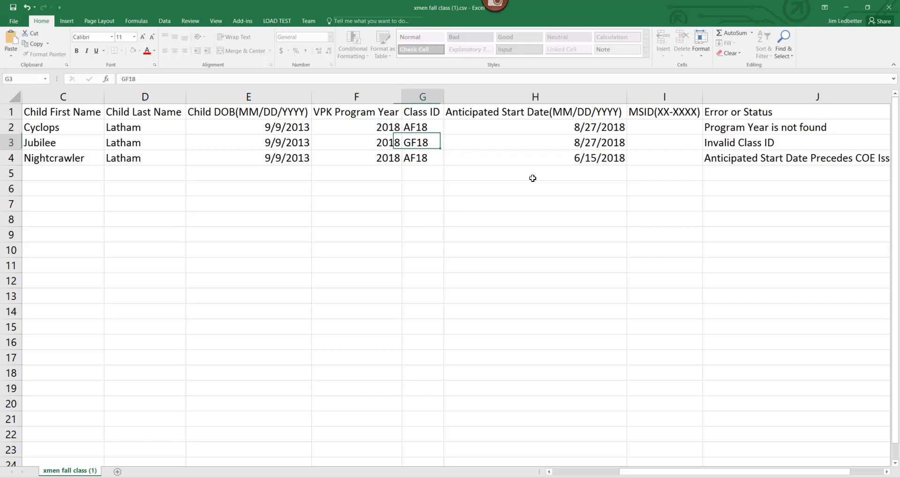
{"action": "type", "text": "AF"}
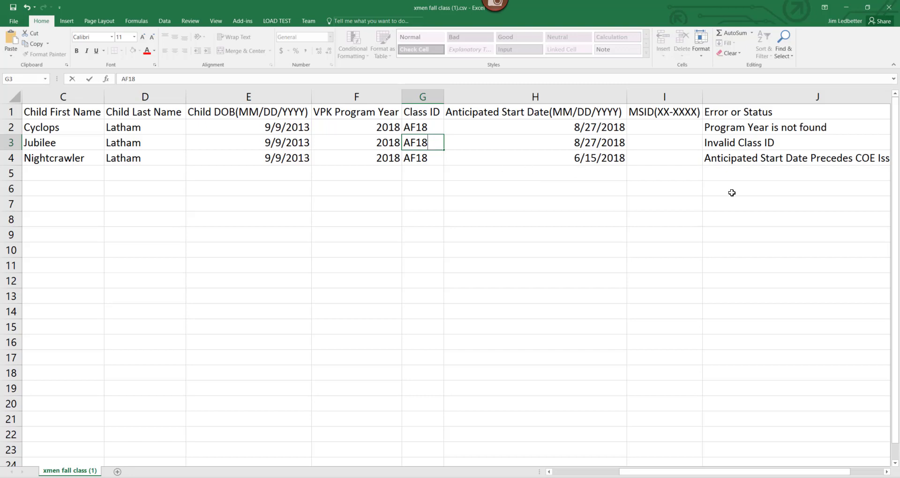
{"action": "left_click", "coordinate": [586, 155]}
{"action": "type", "text": "8/"}
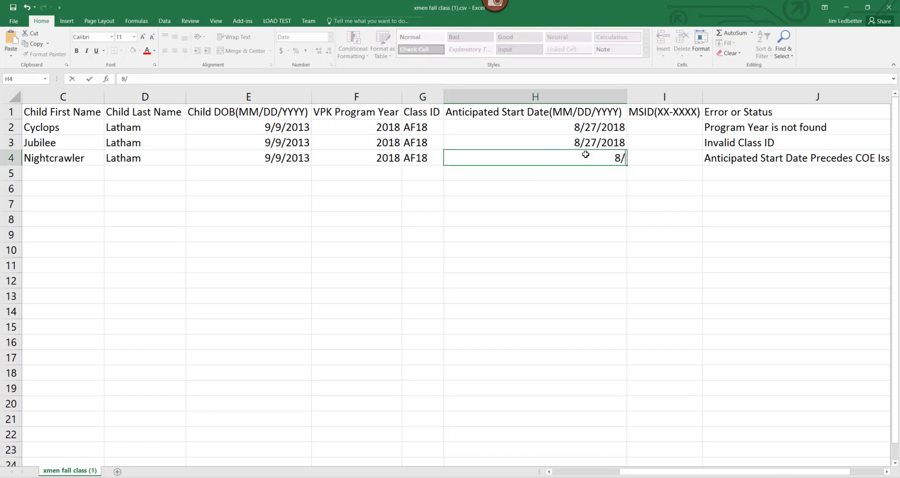
{"action": "type", "text": "27/2018"}
Delete the Error or Status column J from the sheet
{"action": "left_click", "coordinate": [724, 97]}
{"action": "right_click", "coordinate": [724, 96]}
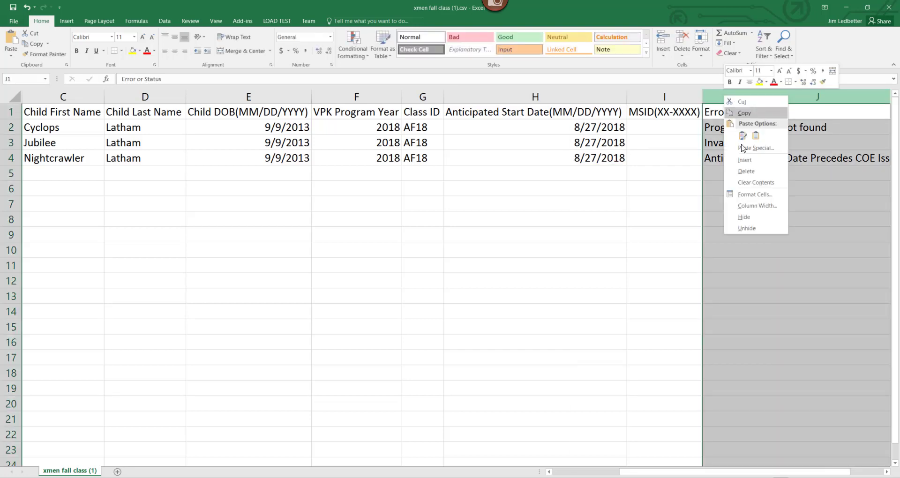
{"action": "left_click", "coordinate": [746, 171]}
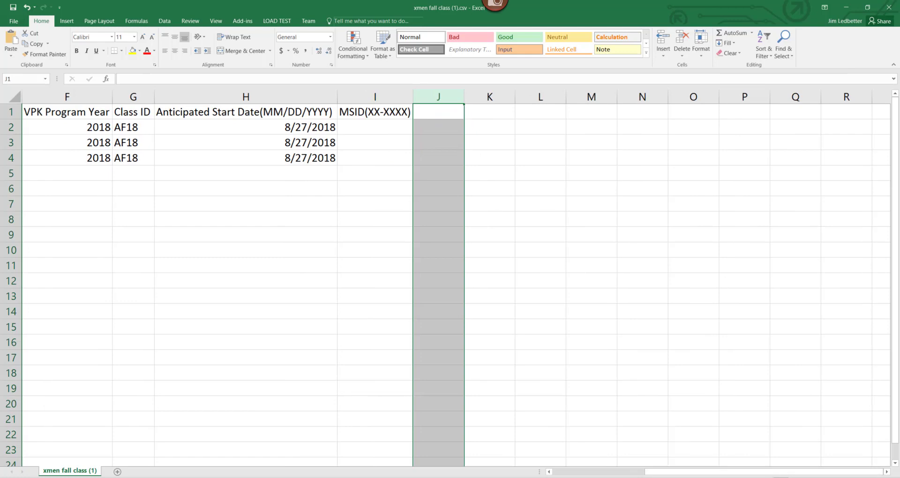
Set the Class ID in rows 3 and 4 to CF18
{"action": "left_click_drag", "start_coordinate": [684, 471], "coordinate": [592, 471]}
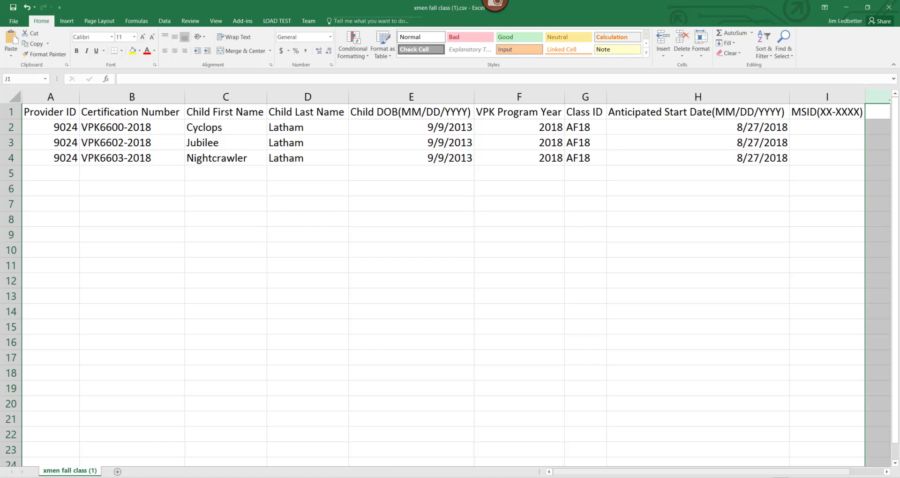
{"action": "left_click", "coordinate": [577, 145]}
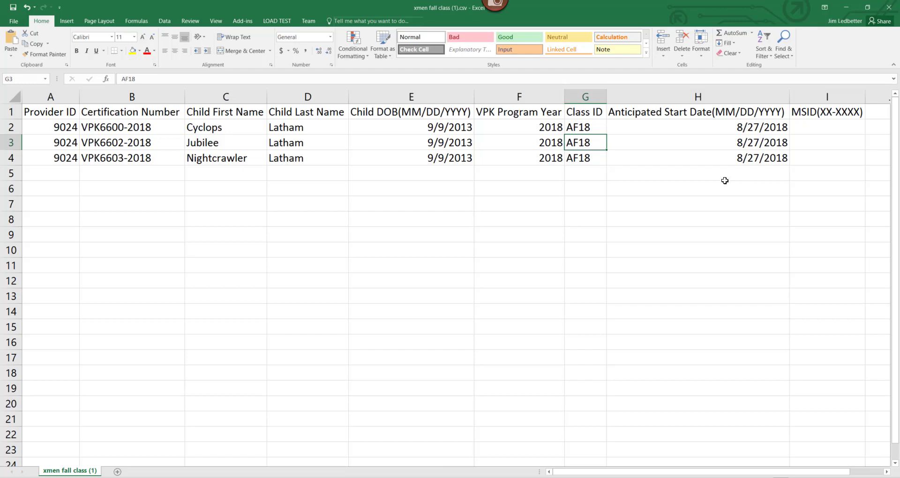
{"action": "type", "text": "CF"}
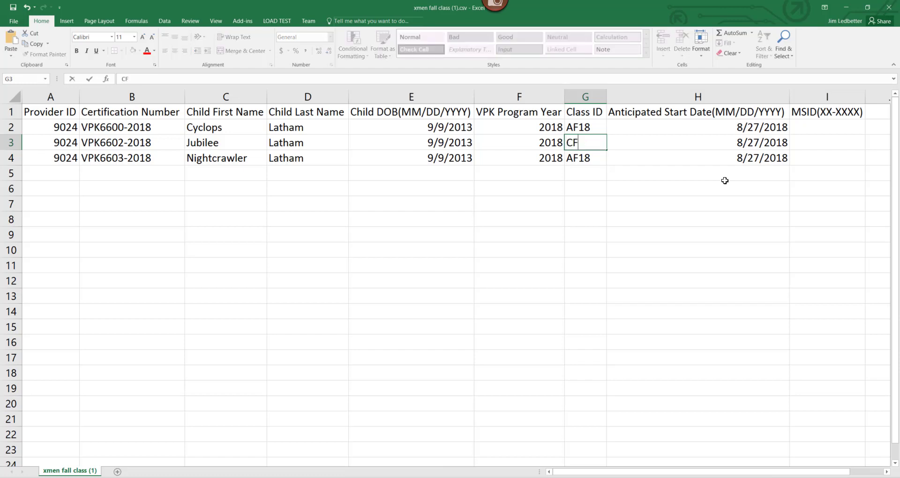
{"action": "type", "text": "2"}
{"action": "key", "text": "BackSpace"}
{"action": "type", "text": "18"}
{"action": "key", "text": "Return"}
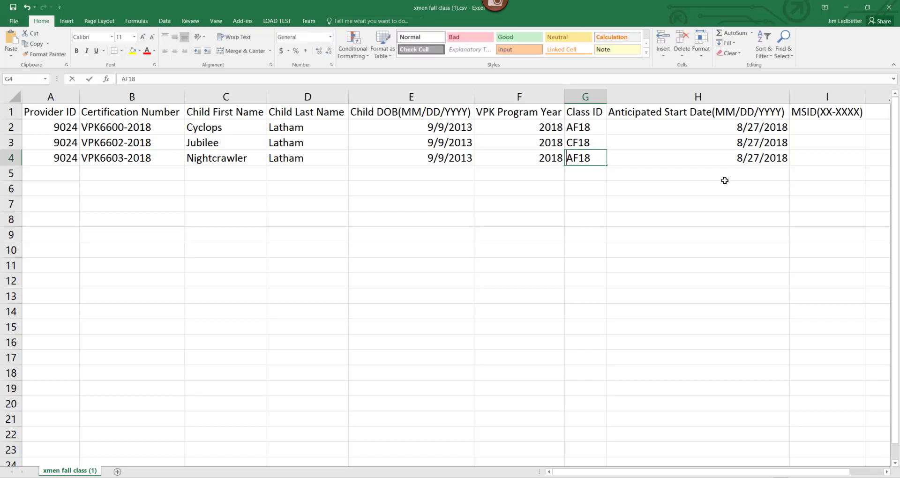
{"action": "type", "text": "CF18"}
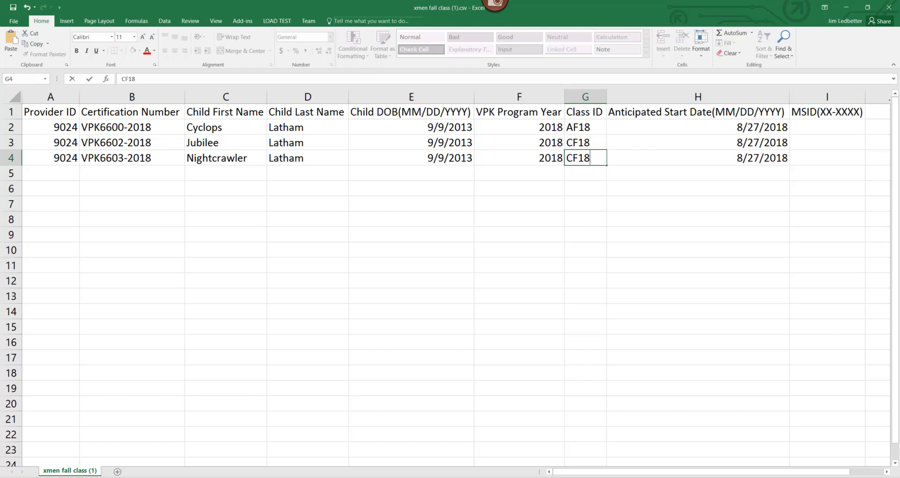
Save the corrected file to the Desktop as xmen fall class4.csv, keeping the CSV (Comma delimited) format, and close the workbook
{"action": "left_click", "coordinate": [10, 25]}
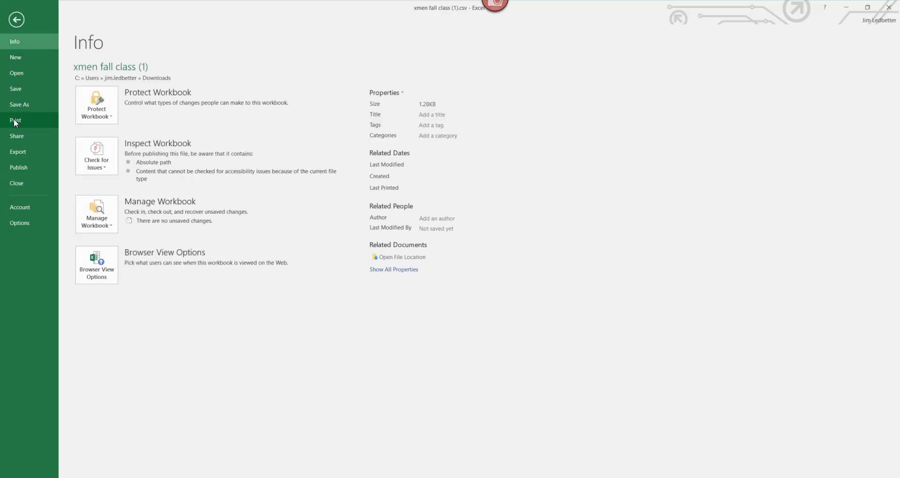
{"action": "left_click", "coordinate": [23, 105]}
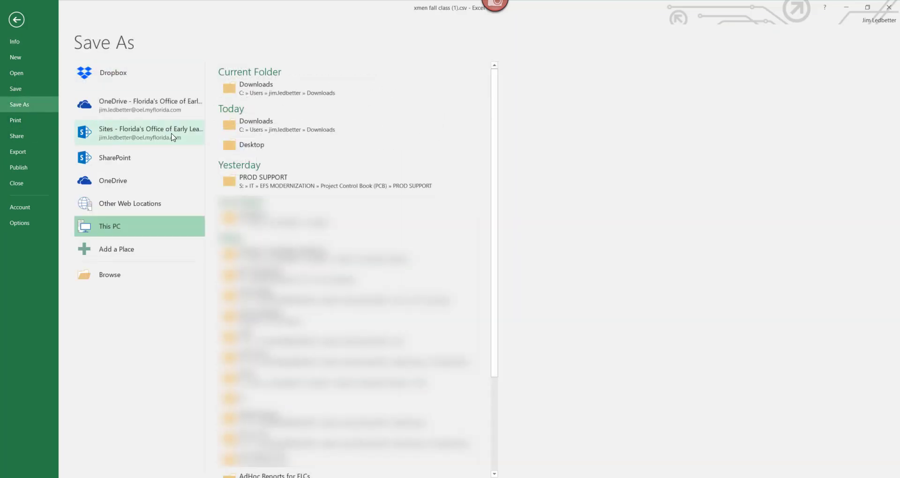
{"action": "left_click", "coordinate": [252, 145]}
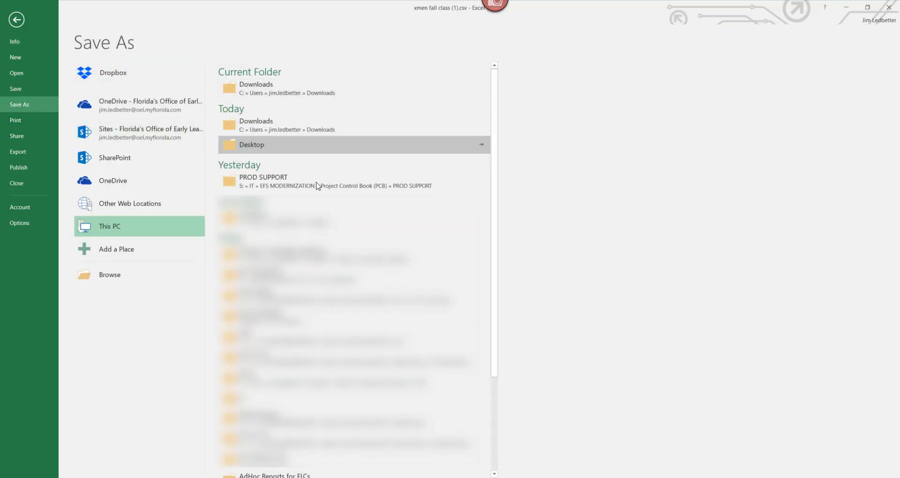
{"action": "left_click", "coordinate": [313, 246]}
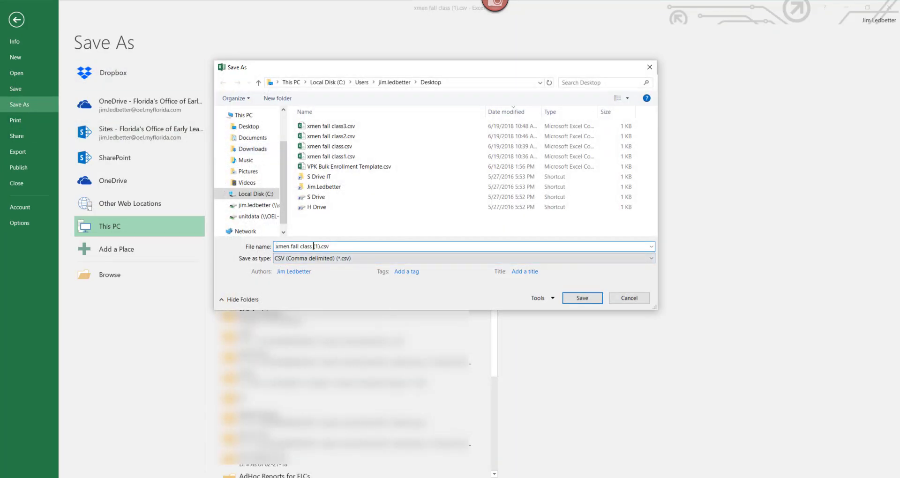
{"action": "key", "text": "Delete"}
{"action": "key", "text": "Delete"}
{"action": "key", "text": "Delete"}
{"action": "key", "text": "Delete"}
{"action": "type", "text": "4"}
{"action": "key", "text": "Left"}
{"action": "key", "text": "BackSpace"}
{"action": "left_click", "coordinate": [582, 302]}
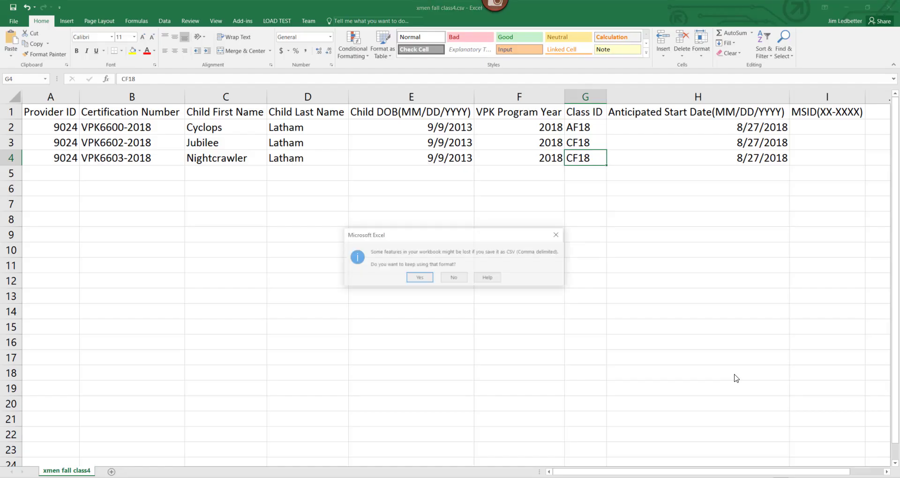
{"action": "left_click", "coordinate": [418, 278]}
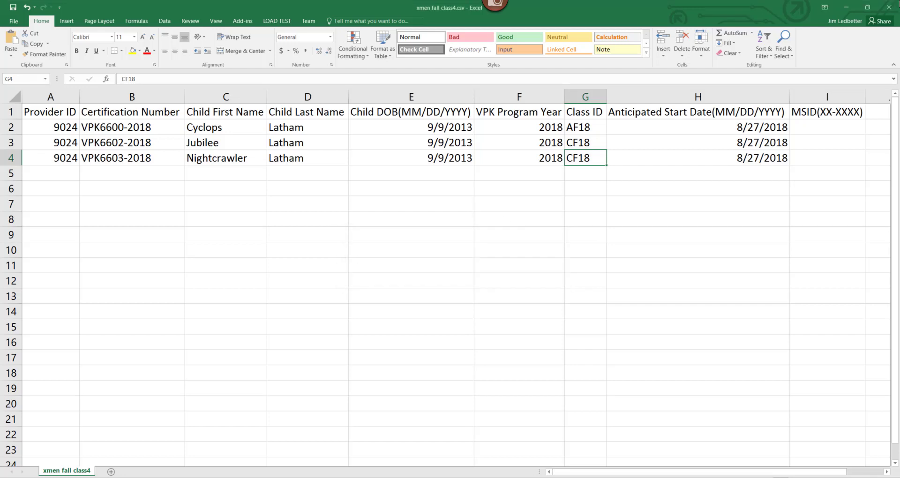
{"action": "left_click", "coordinate": [889, 7]}
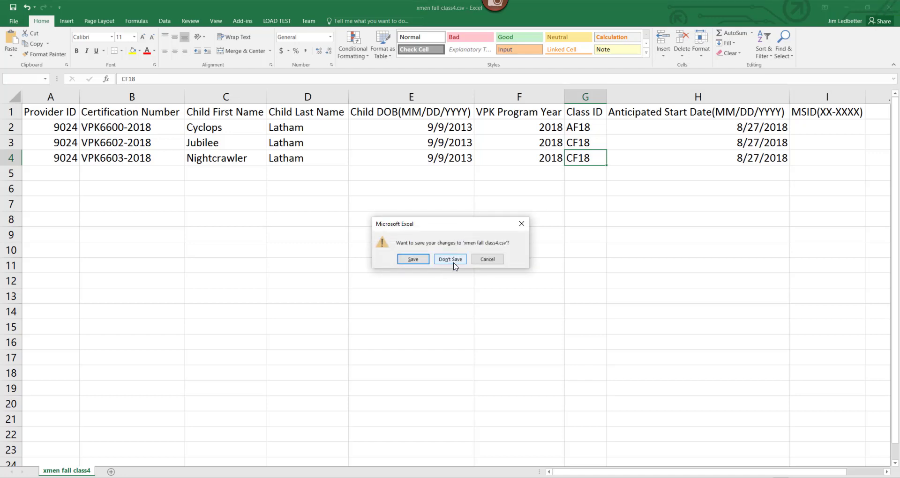
{"action": "key", "text": "Return"}
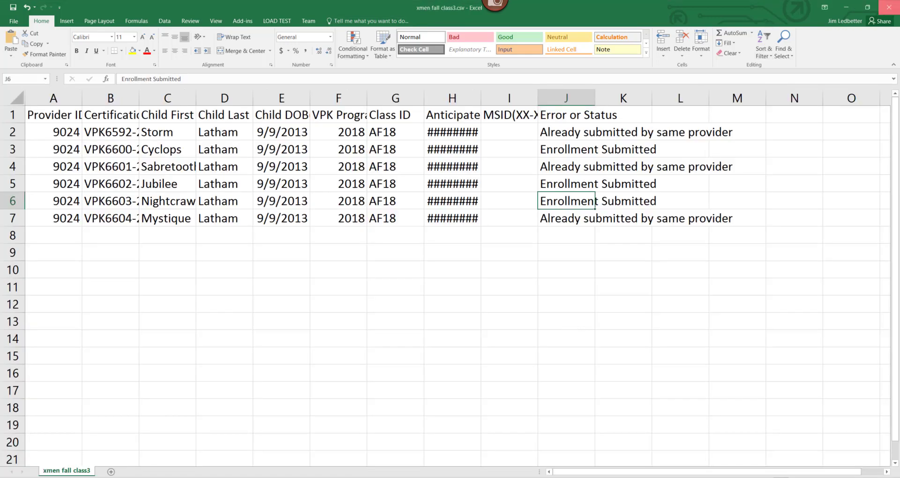
Close the old results workbook and upload xmen fall class4.csv to the portal's bulk VPK enrollment, refreshing the list to process it
{"action": "left_click", "coordinate": [888, 7]}
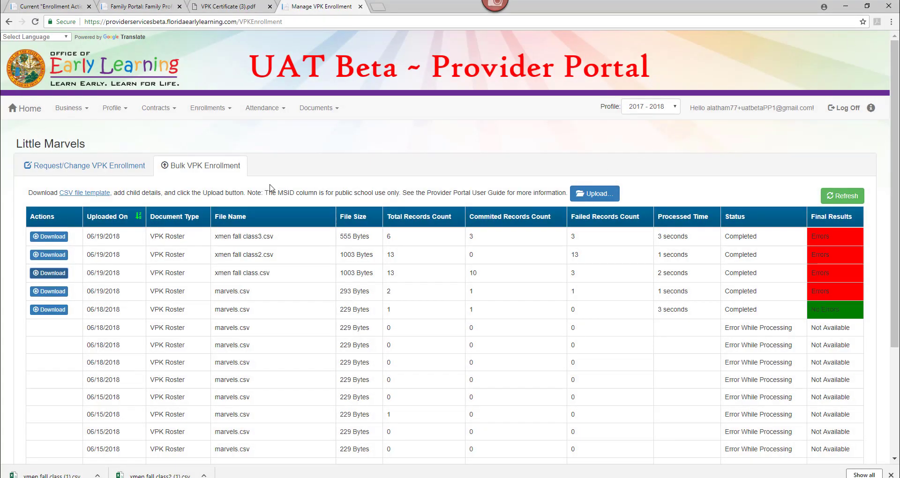
{"action": "left_click", "coordinate": [593, 194]}
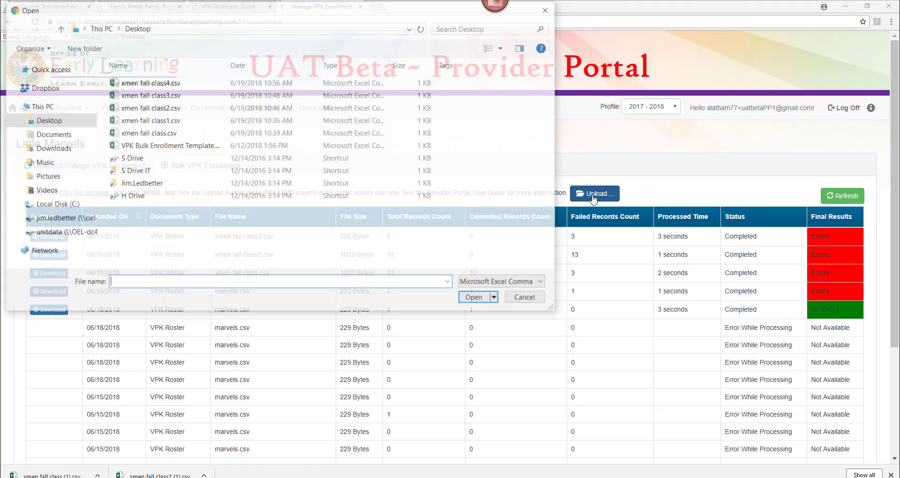
{"action": "left_click", "coordinate": [181, 84]}
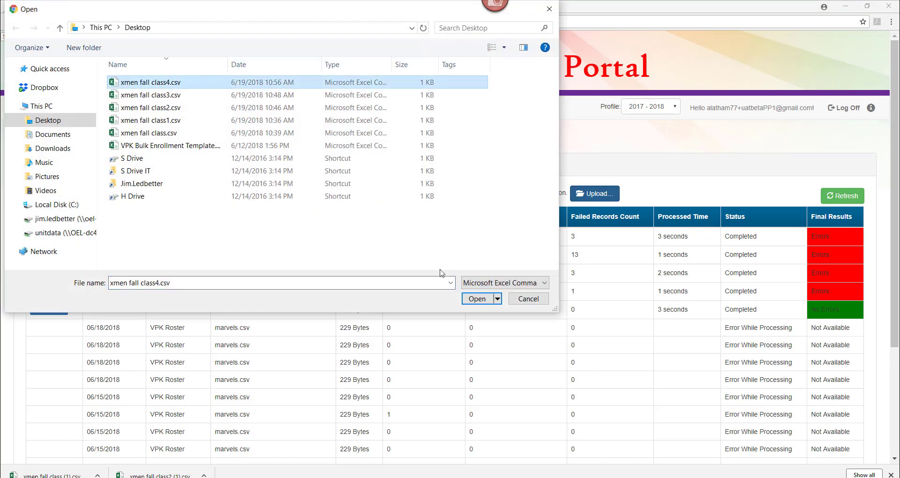
{"action": "left_click", "coordinate": [474, 300]}
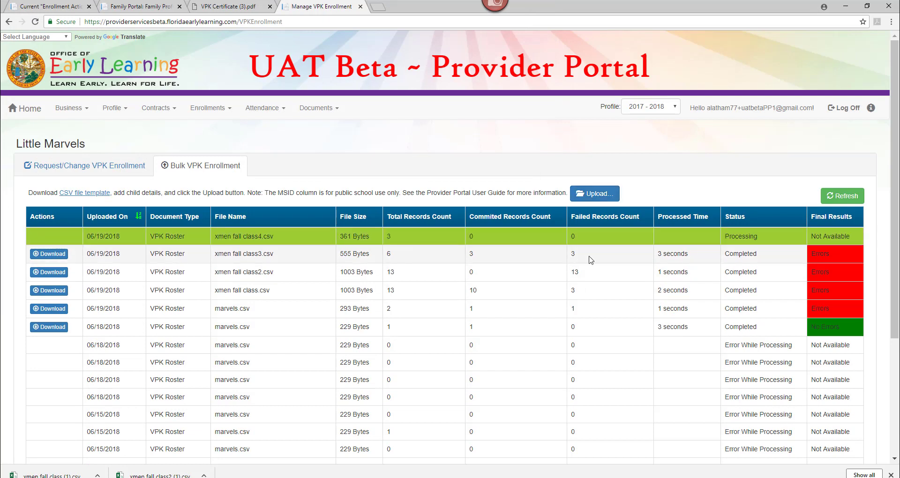
{"action": "left_click", "coordinate": [842, 199]}
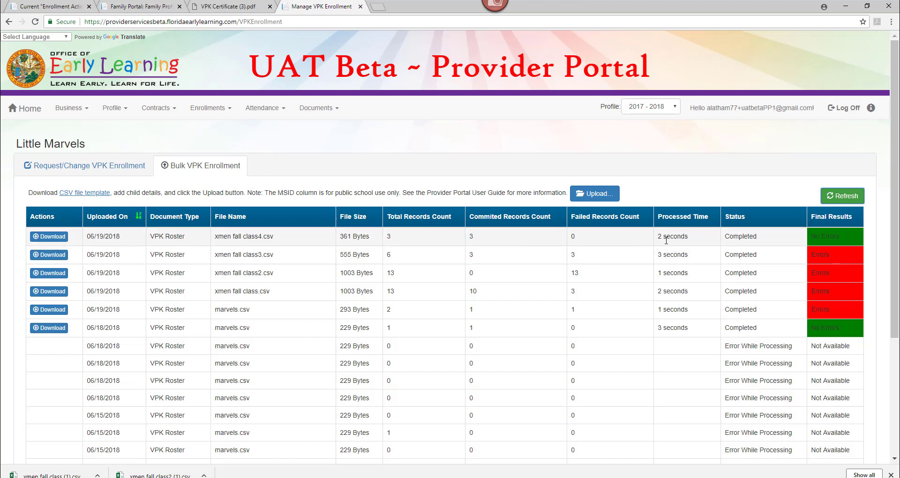
Download and open the results file for xmen fall class4.csv, and widen the Anticipated Start Date column to read its dates
{"action": "left_click", "coordinate": [59, 237]}
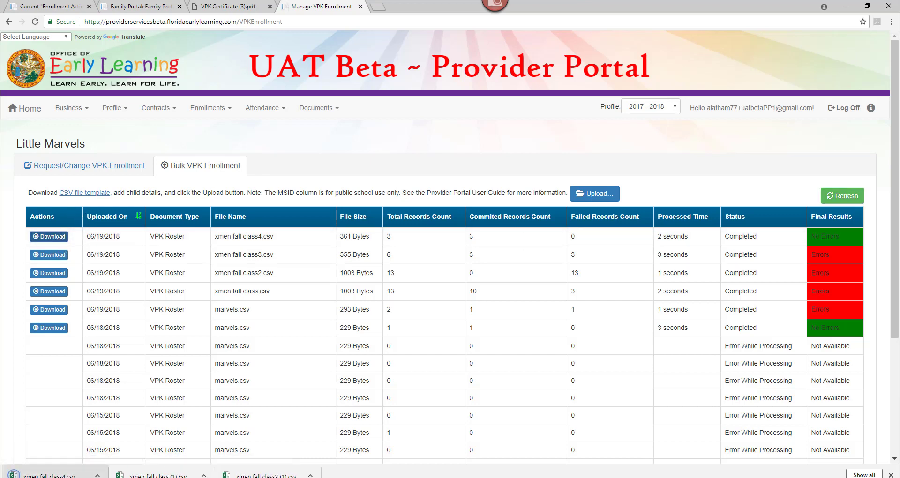
{"action": "left_click", "coordinate": [47, 474]}
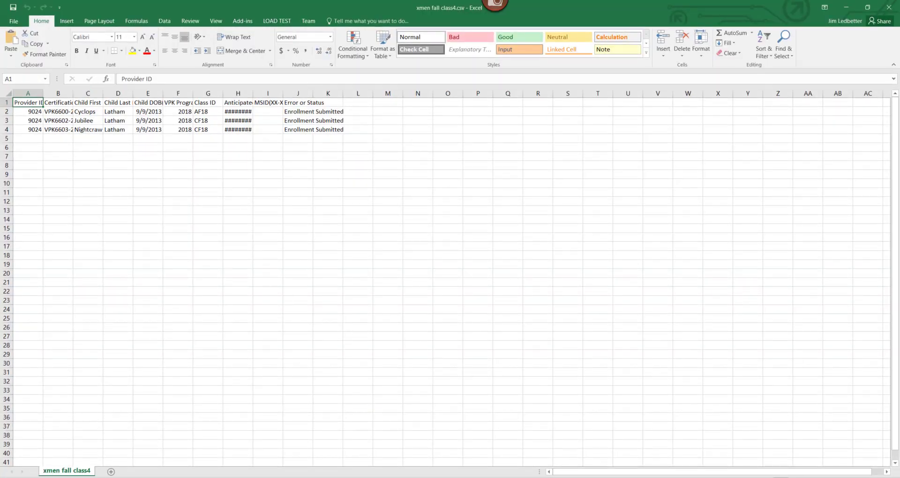
{"action": "scroll", "coordinate": [450, 276], "scroll_direction": "up", "scroll_amount": 6}
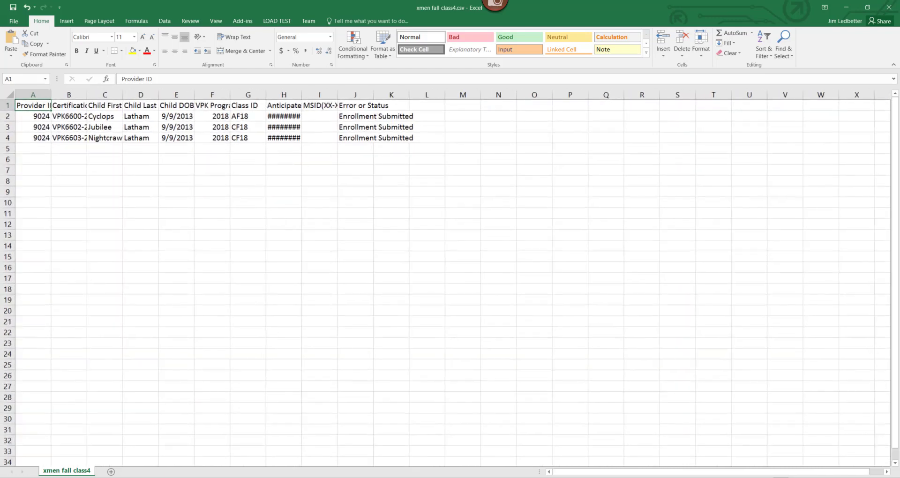
{"action": "scroll", "coordinate": [619, 444], "scroll_direction": "up", "scroll_amount": 1}
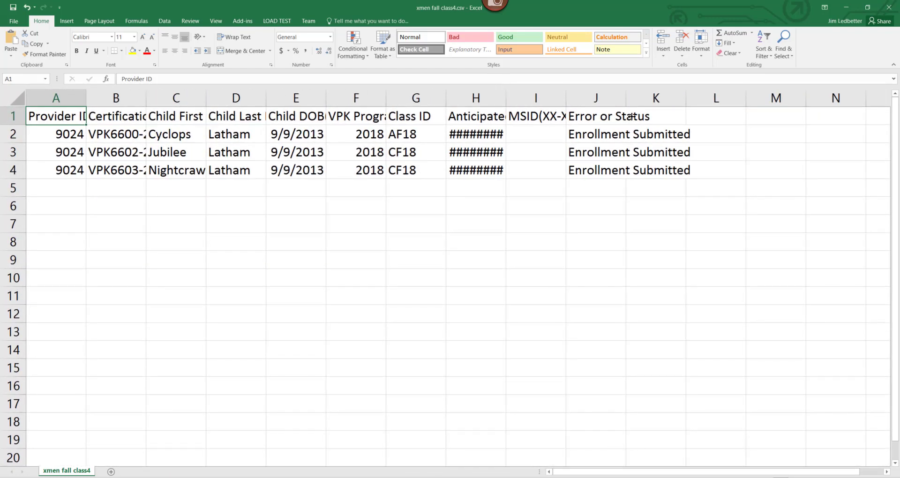
{"action": "left_click_drag", "start_coordinate": [505, 90], "coordinate": [523, 90]}
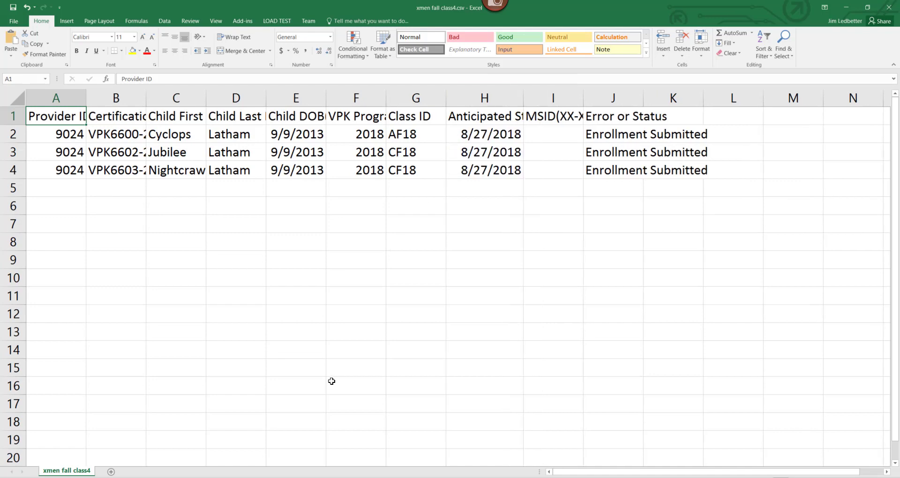
Switch to the portal's Request/Change VPK Enrollment page and recheck the submitted children's class IDs in the results workbook
{"action": "key", "text": "alt+Tab"}
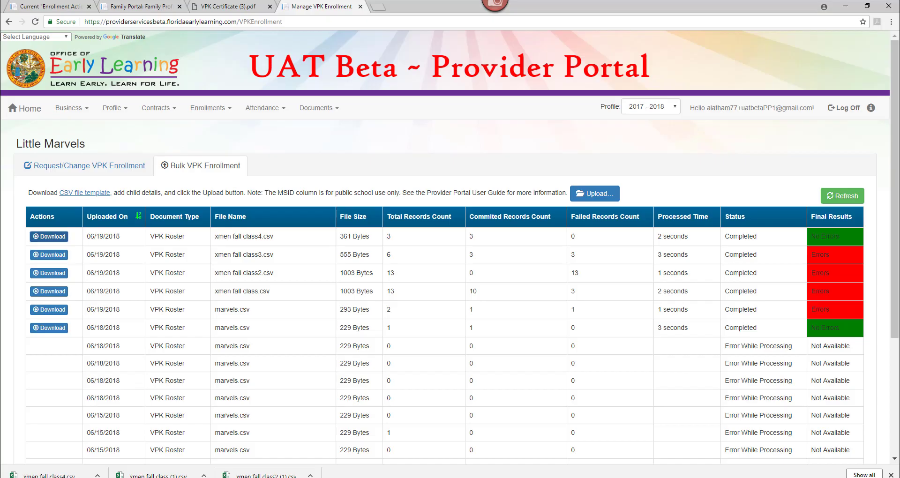
{"action": "left_click", "coordinate": [83, 167]}
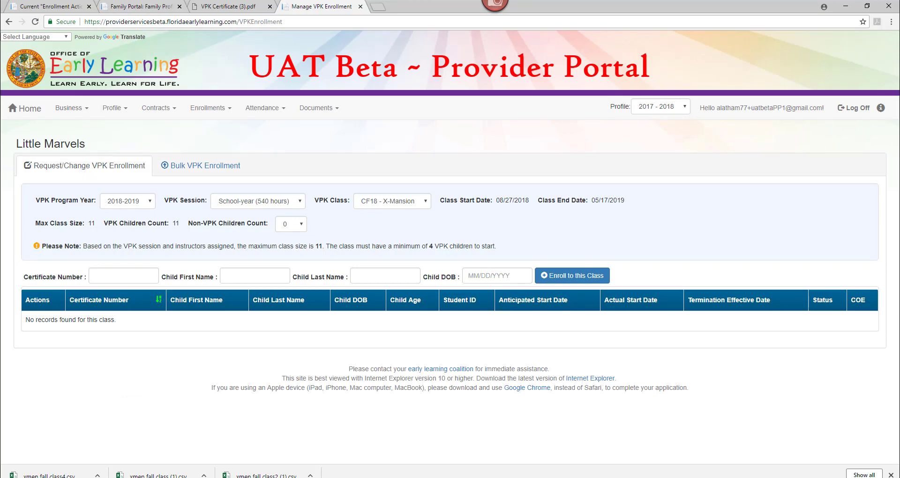
{"action": "key", "text": "alt+Tab"}
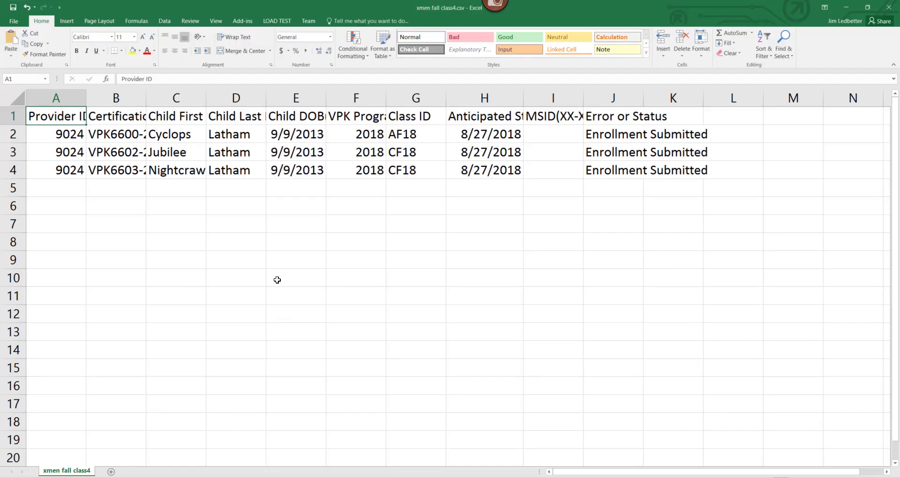
{"action": "left_click", "coordinate": [169, 135]}
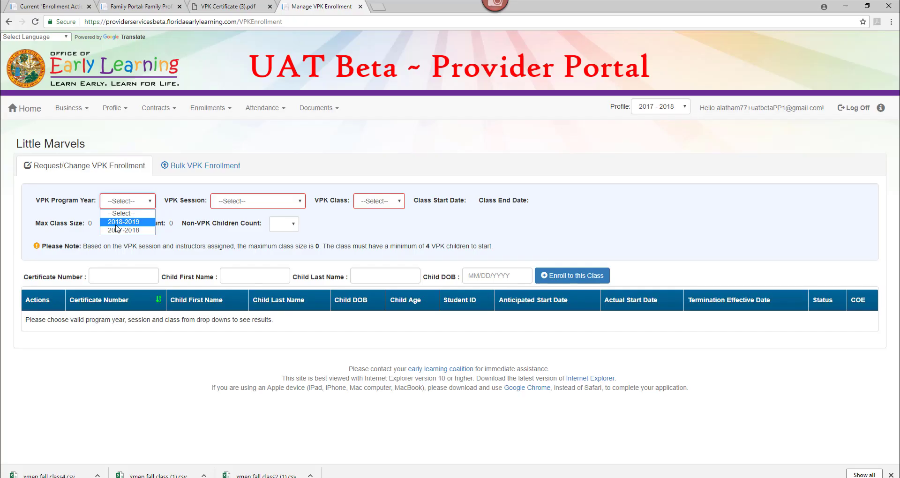
List the 2018-2019 School-year (540 hours) enrollments for class AF18 - X-Men, followed by class CF18 - X-Mansion
{"action": "left_click", "coordinate": [124, 224]}
{"action": "left_click", "coordinate": [273, 203]}
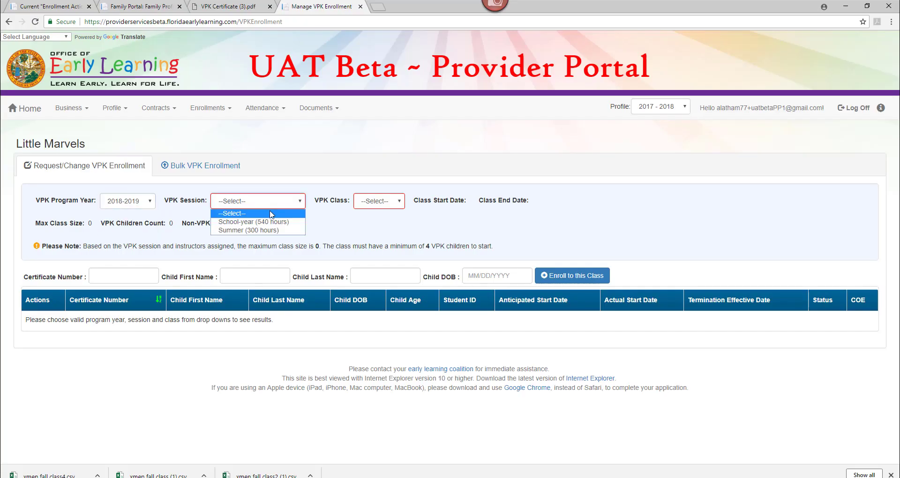
{"action": "left_click", "coordinate": [270, 223]}
{"action": "left_click", "coordinate": [387, 204]}
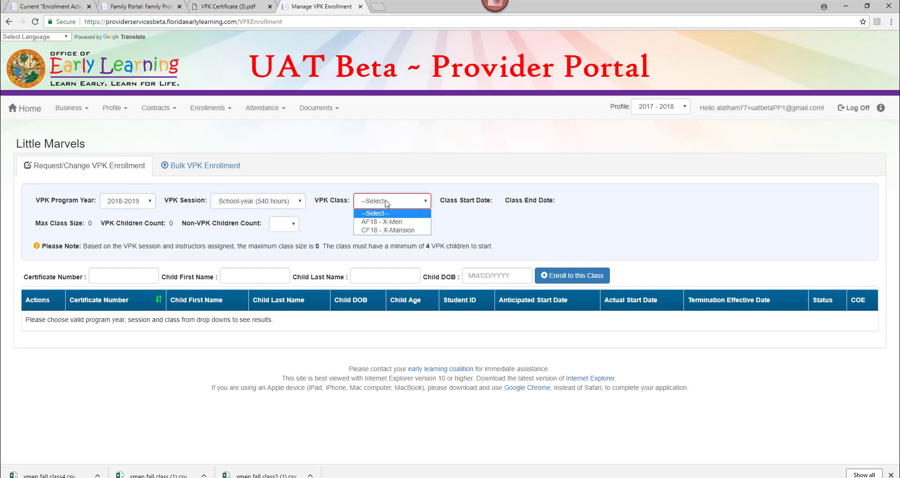
{"action": "left_click", "coordinate": [385, 222]}
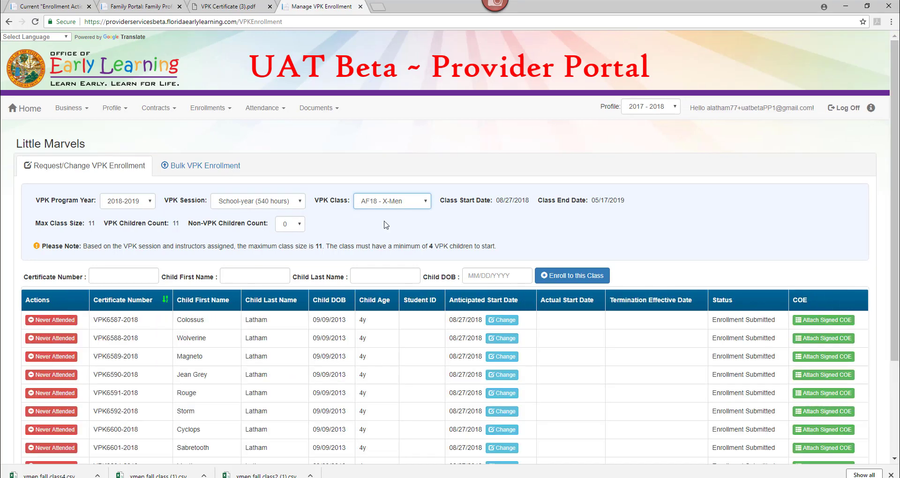
{"action": "scroll", "coordinate": [253, 248], "scroll_direction": "down", "scroll_amount": 3}
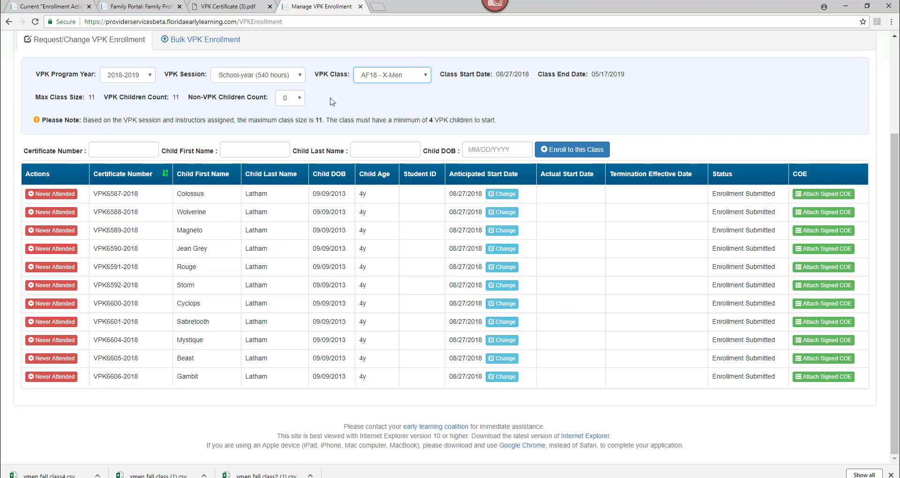
{"action": "left_click", "coordinate": [386, 76]}
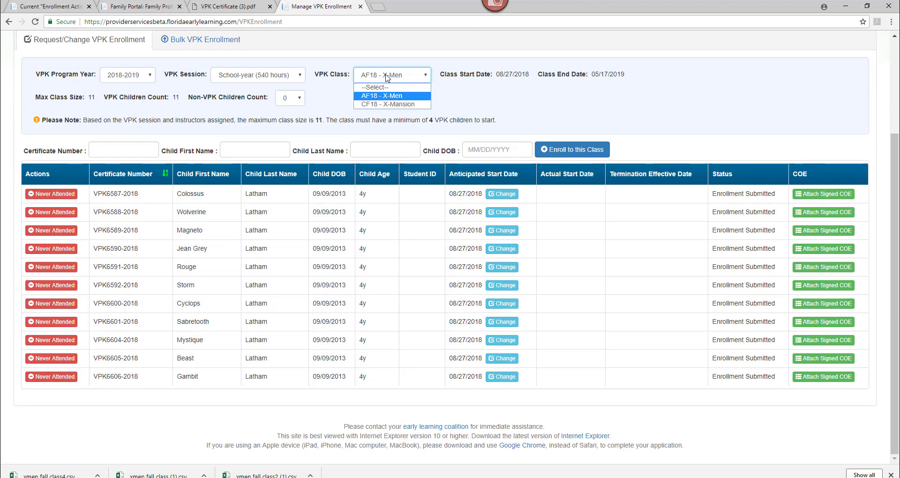
{"action": "left_click", "coordinate": [381, 104]}
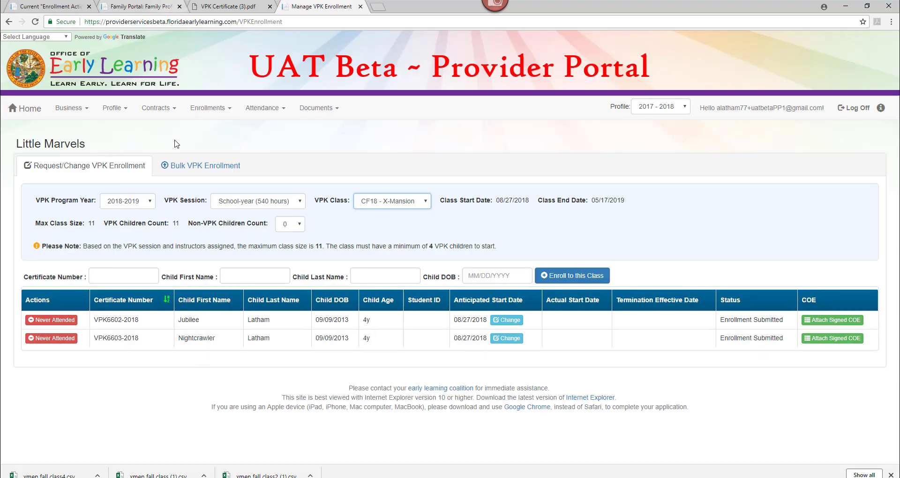
Open the bulk enrollment CSV file template and review its columns through Anticipated Start Date, closing the workbook when done
{"action": "left_click", "coordinate": [186, 173]}
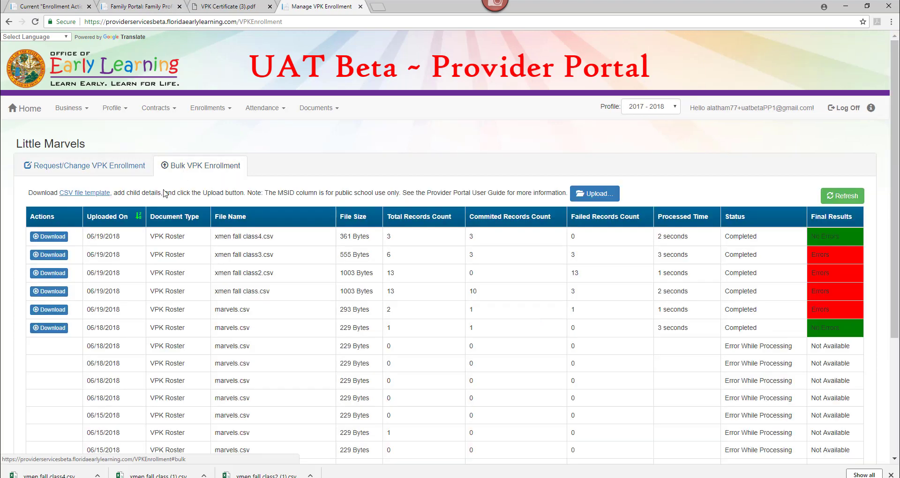
{"action": "left_click", "coordinate": [95, 197]}
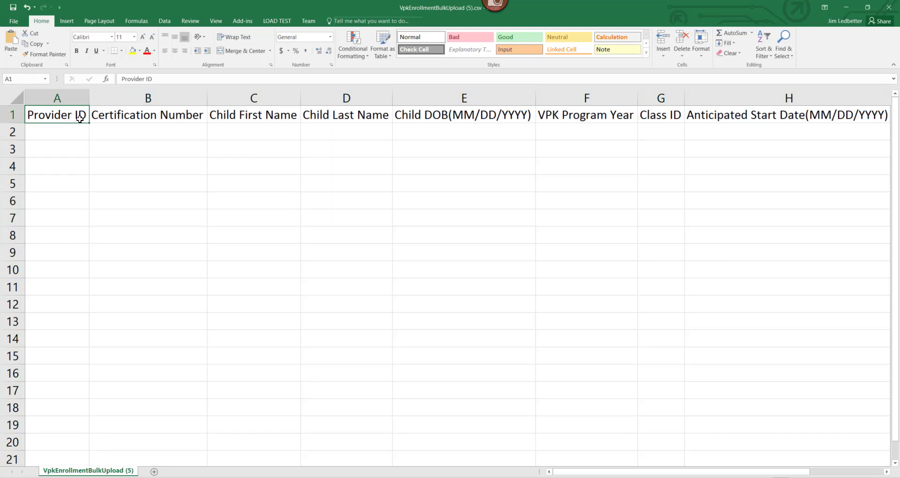
{"action": "key", "text": "Right"}
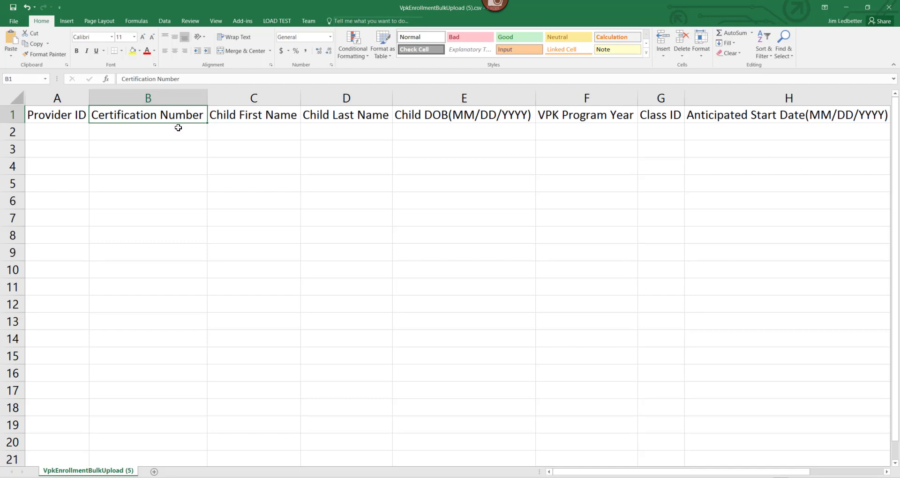
{"action": "left_click", "coordinate": [282, 133]}
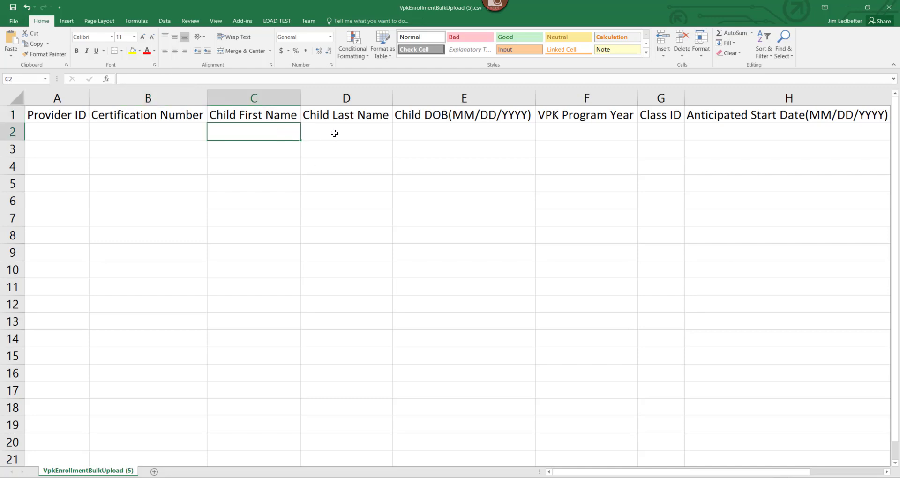
{"action": "left_click", "coordinate": [345, 132]}
{"action": "left_click", "coordinate": [437, 133]}
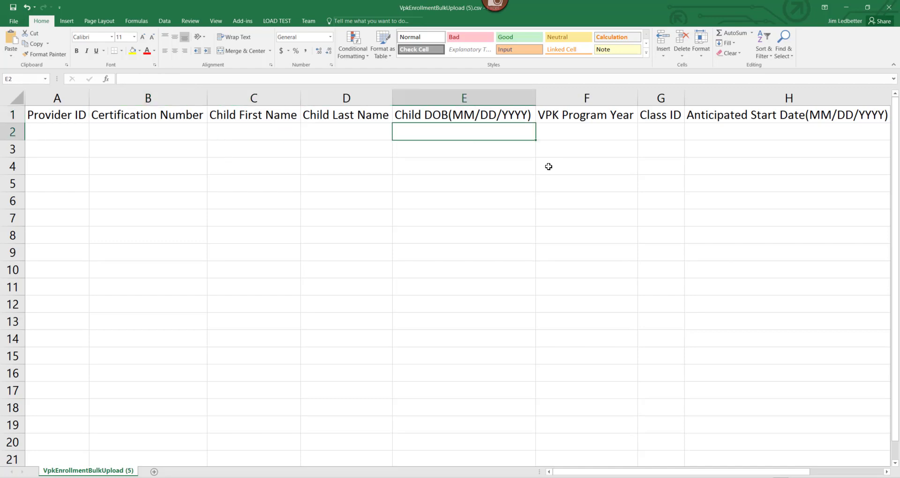
{"action": "left_click", "coordinate": [564, 134]}
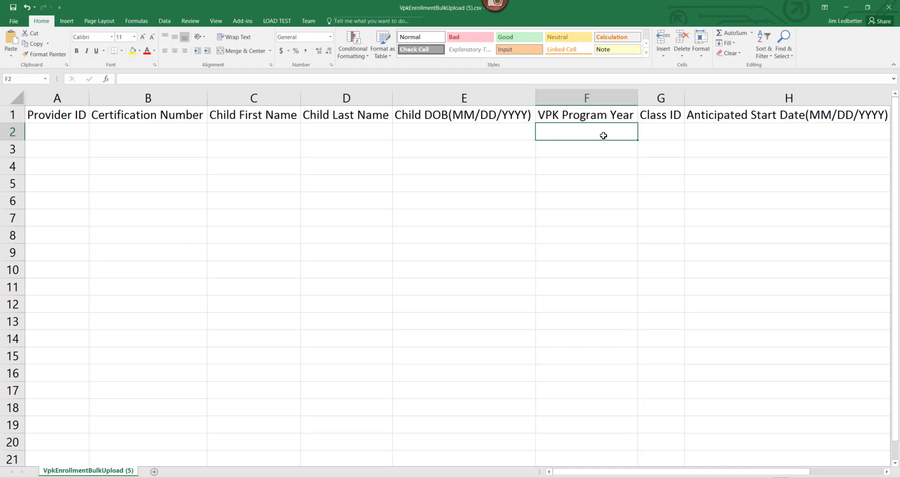
{"action": "left_click", "coordinate": [655, 137]}
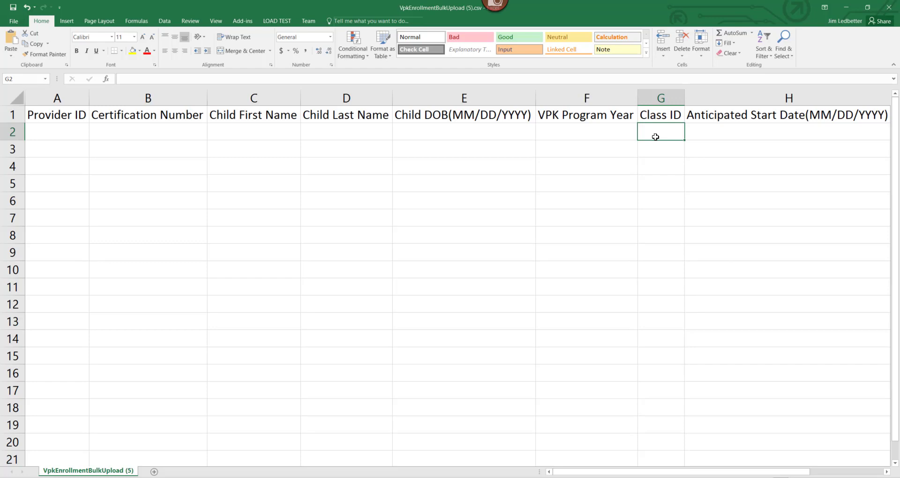
{"action": "left_click", "coordinate": [722, 129]}
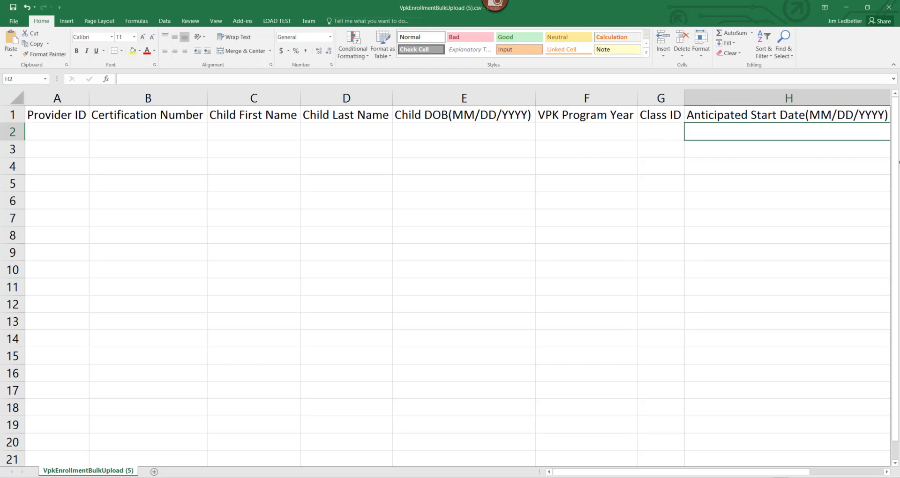
{"action": "left_click", "coordinate": [893, 10]}
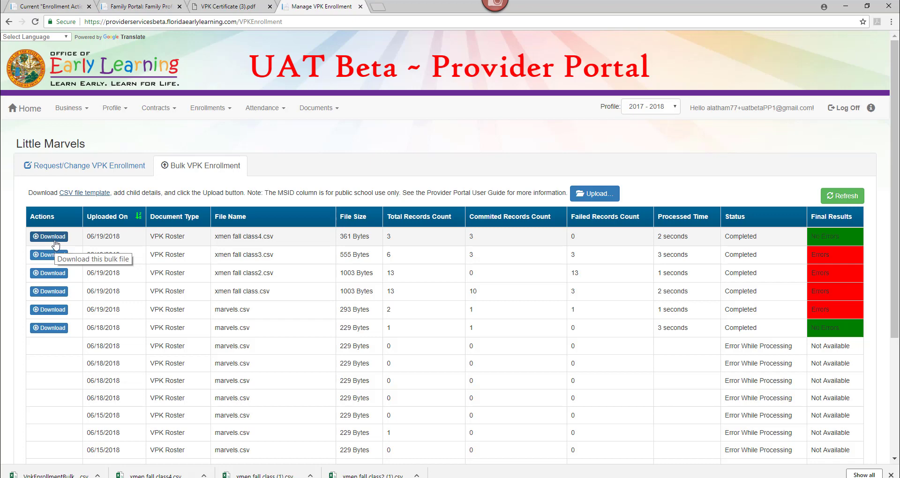
Examine the Never Attended removal confirmation for the first child listed in class CF18 - X-Mansion, and dismiss it without removing the child
{"action": "left_click", "coordinate": [86, 168]}
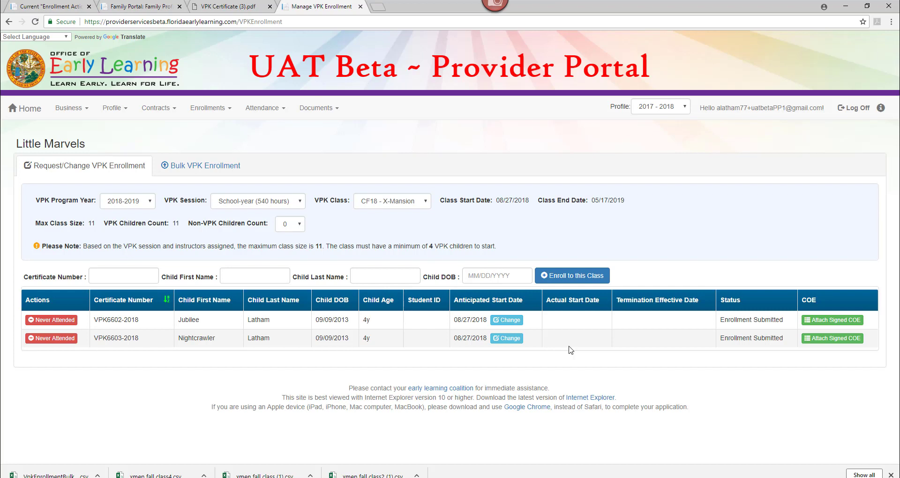
{"action": "left_click", "coordinate": [42, 320]}
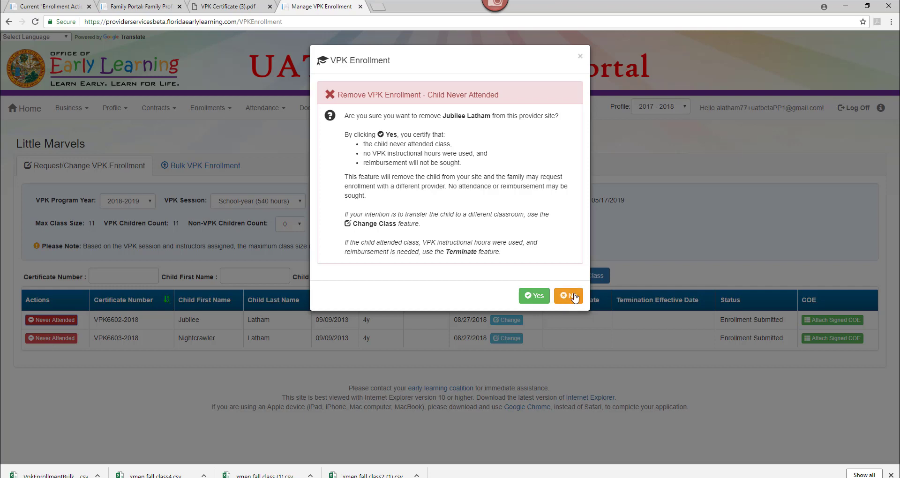
{"action": "left_click", "coordinate": [580, 56]}
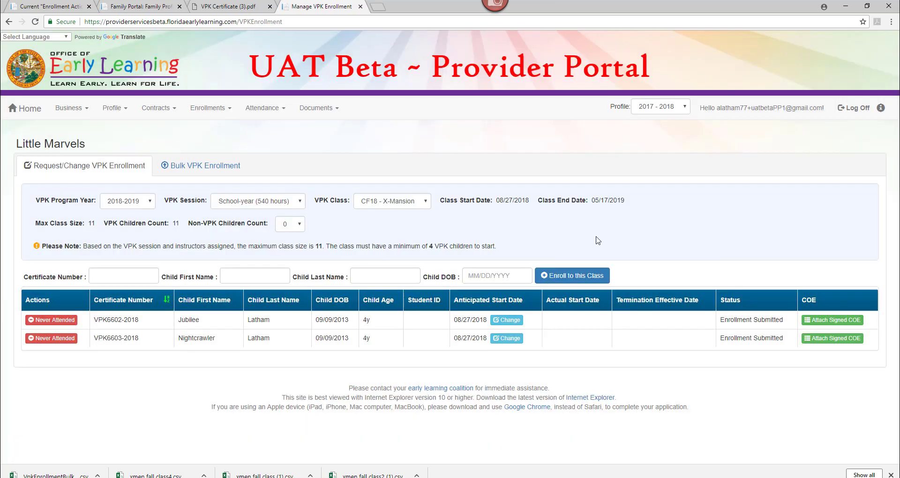